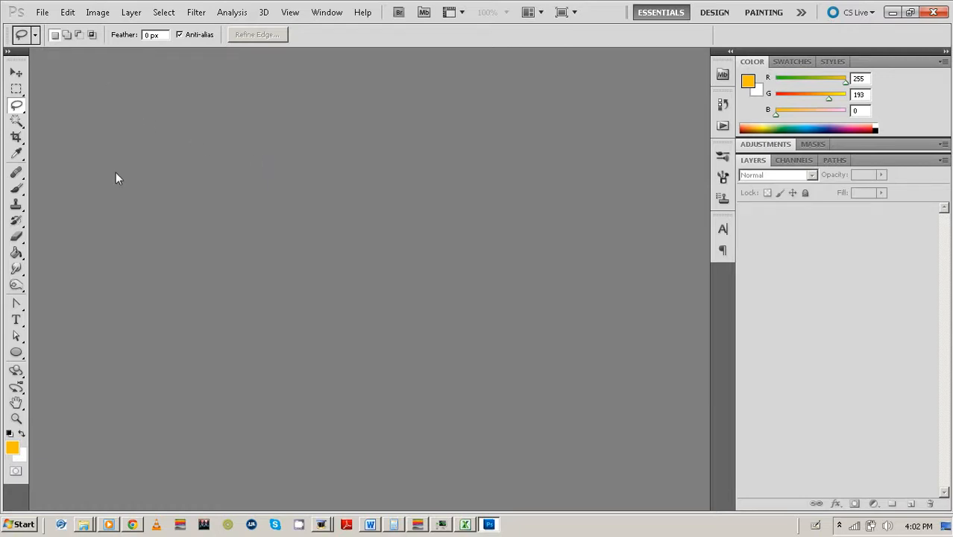
# Bring the Natural Artisty folder window with its 8 images to the front from the taskbar.
pyautogui.moveTo(85, 526)
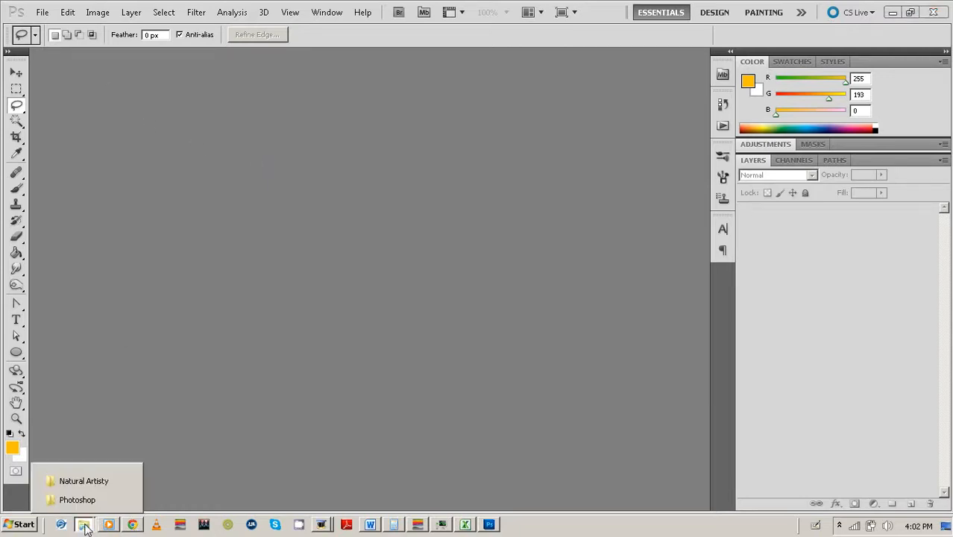
pyautogui.click(84, 481)
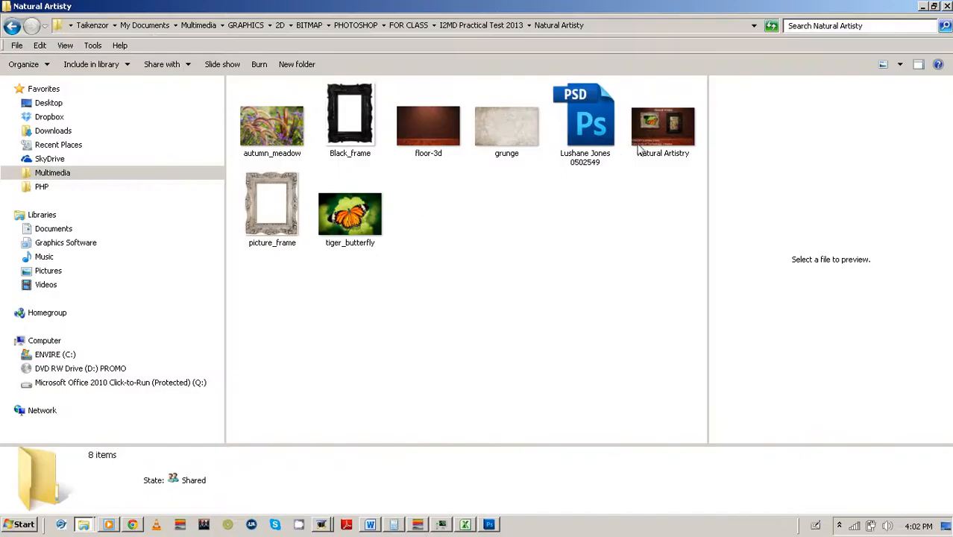
# View Natural Artistry maximised in Photo Viewer, browse Black_frame, autumn_meadow, tiger_butterfly and picture_frame, then return.
pyautogui.doubleClick(654, 121)
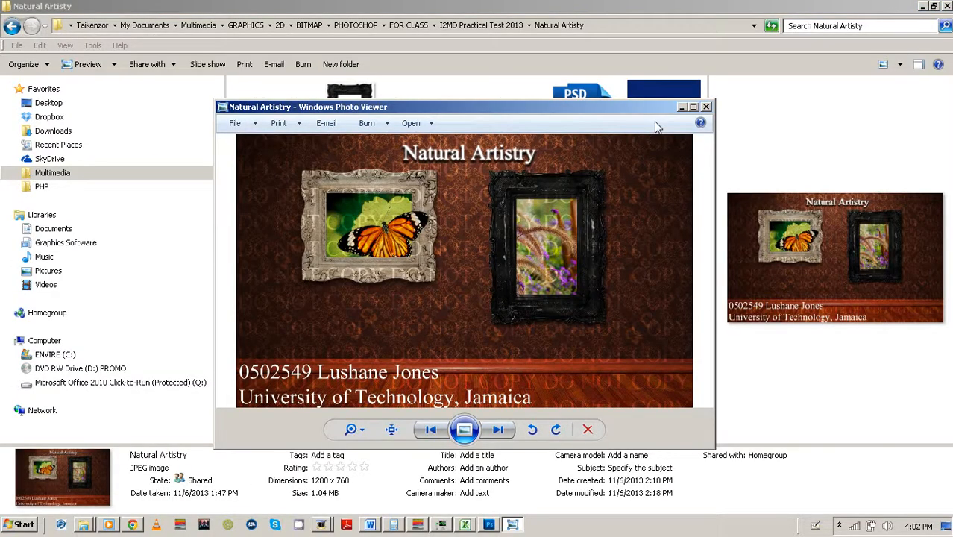
pyautogui.click(693, 107)
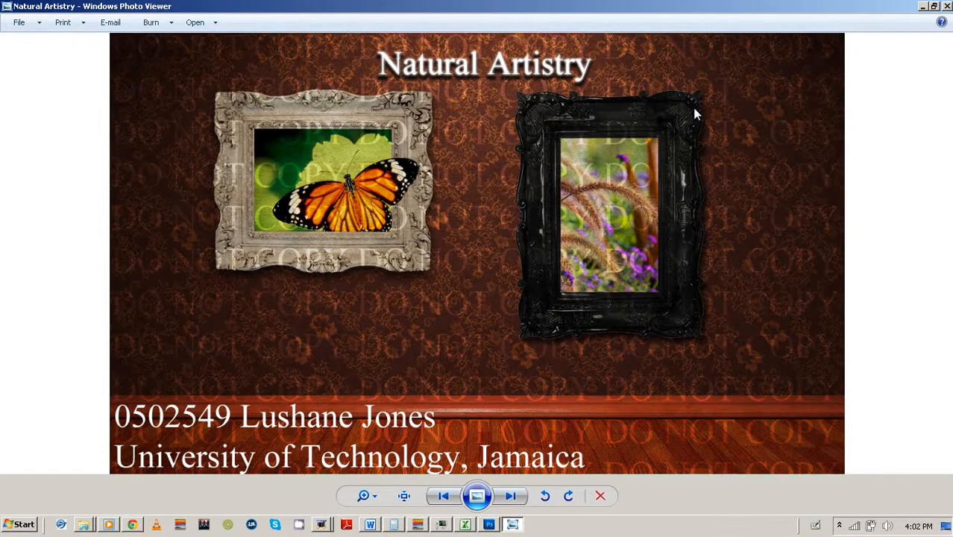
pyautogui.press('Left')
pyautogui.press('Left')
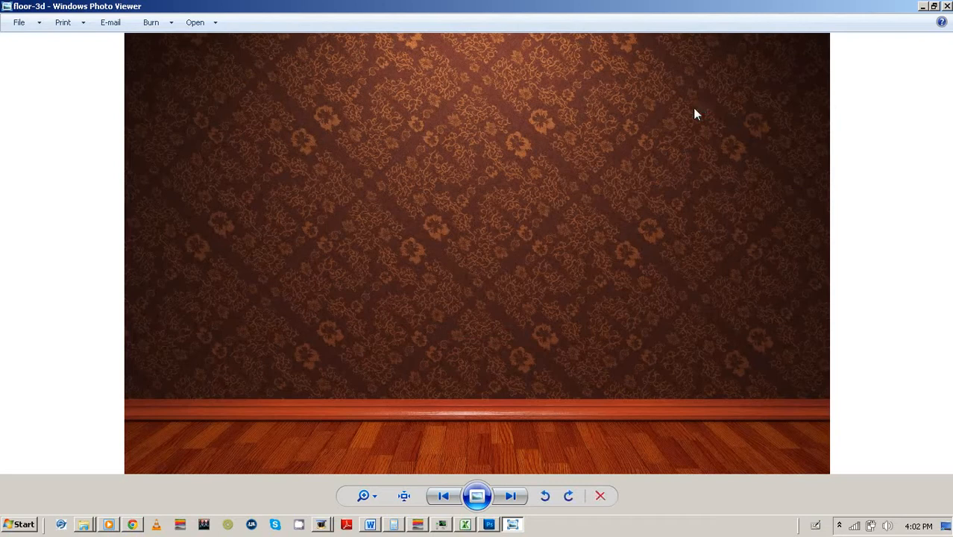
pyautogui.press('Left')
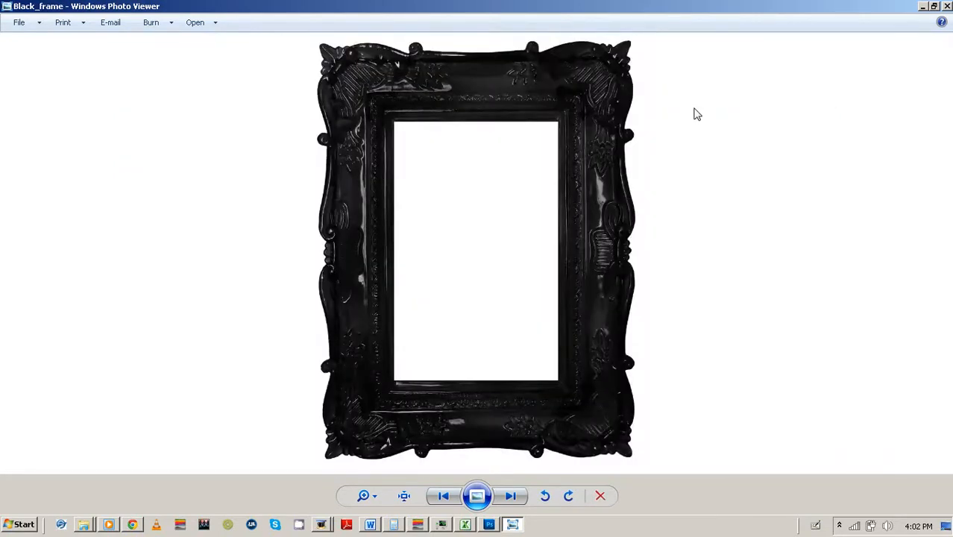
pyautogui.press('Left')
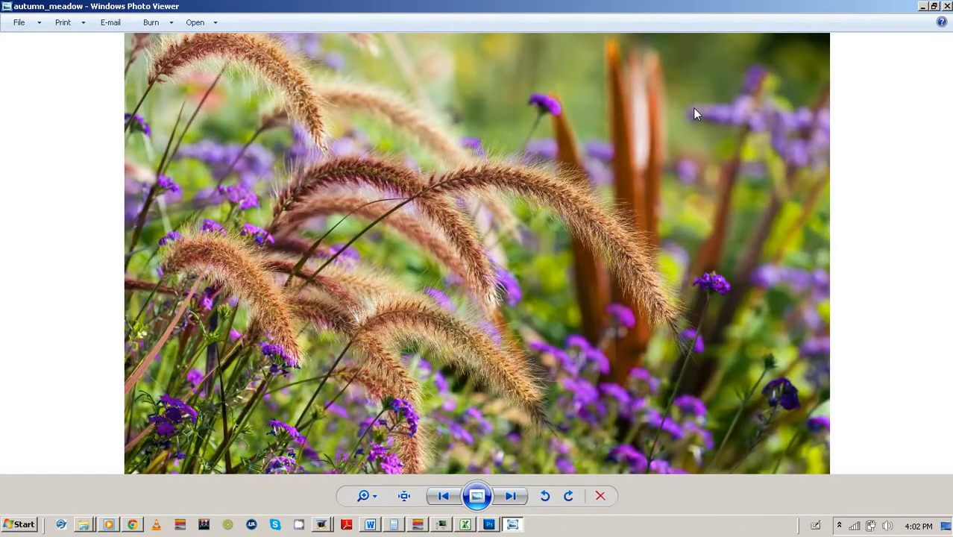
pyautogui.press('Left')
pyautogui.press('Left')
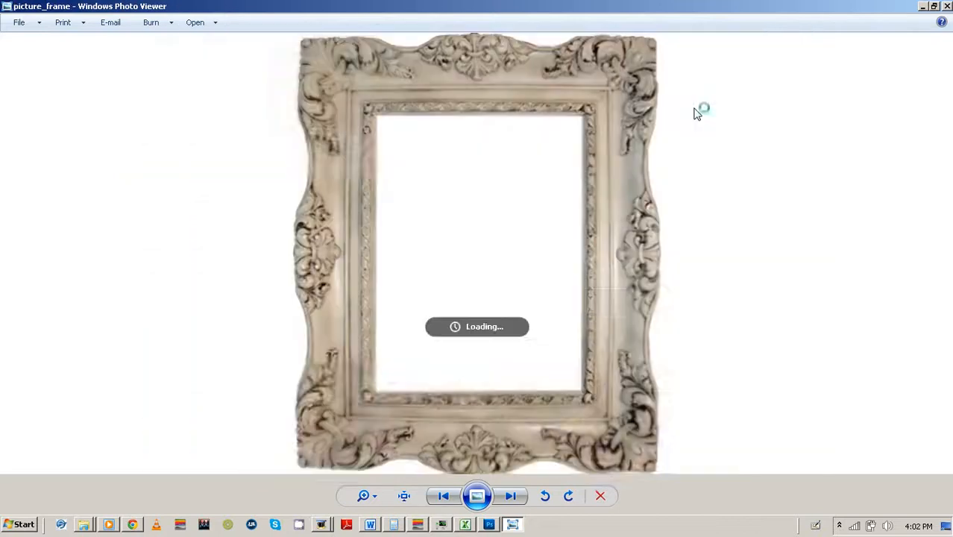
pyautogui.press('Left')
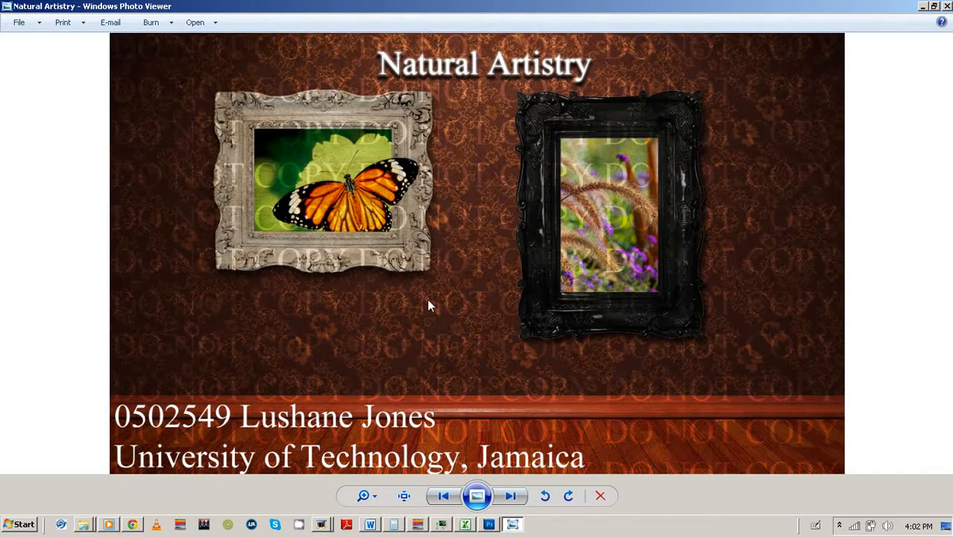
pyautogui.click(488, 524)
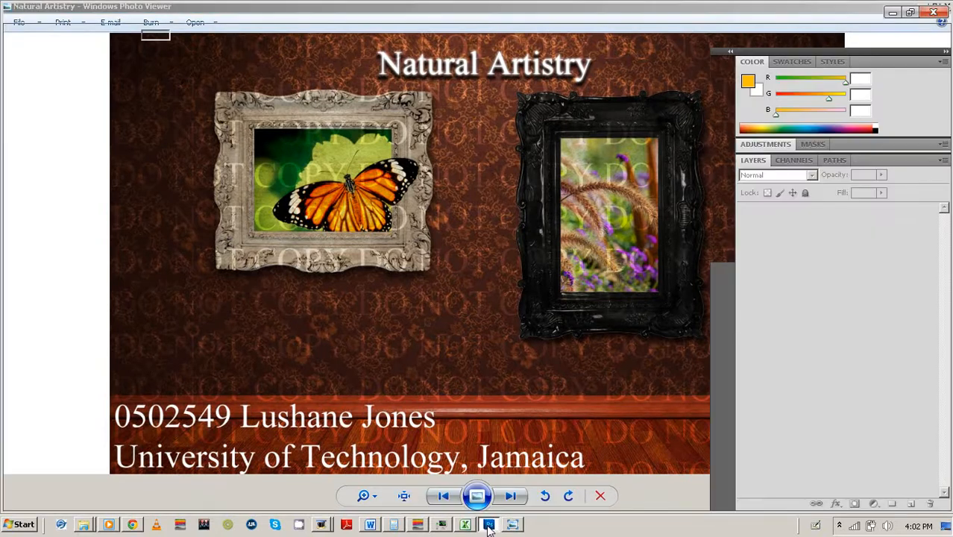
# Open Natural Artistry.jpg from Recent Places > Natural Artisty in Photoshop.
pyautogui.click(42, 11)
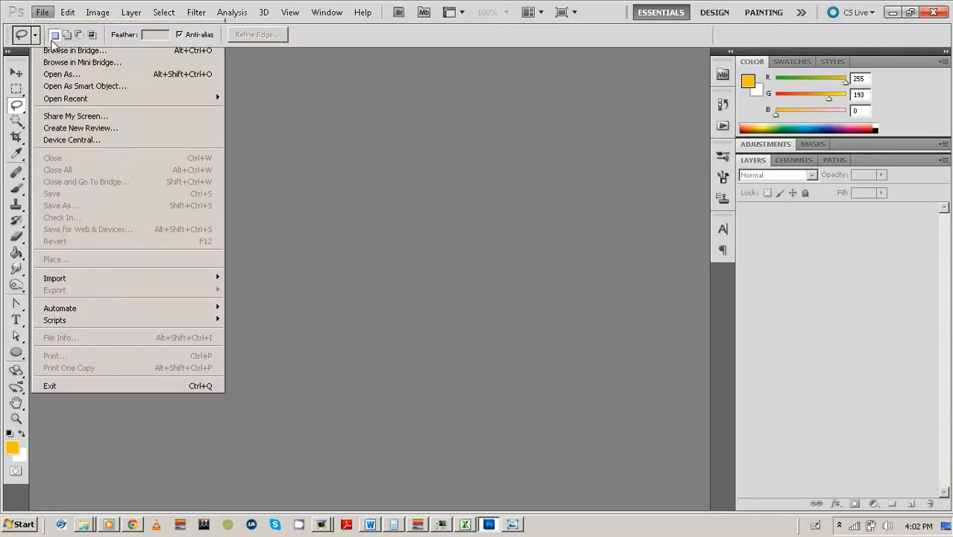
pyautogui.click(54, 39)
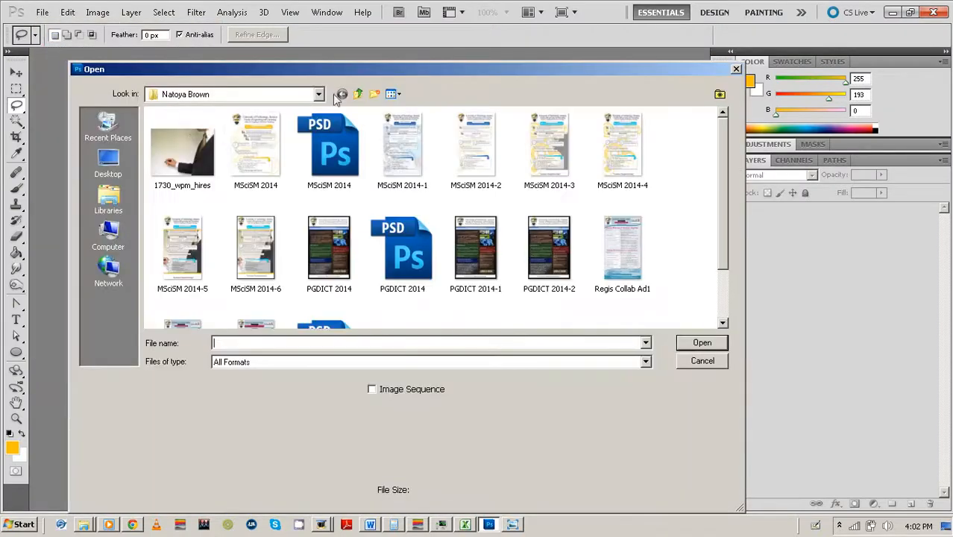
pyautogui.click(112, 125)
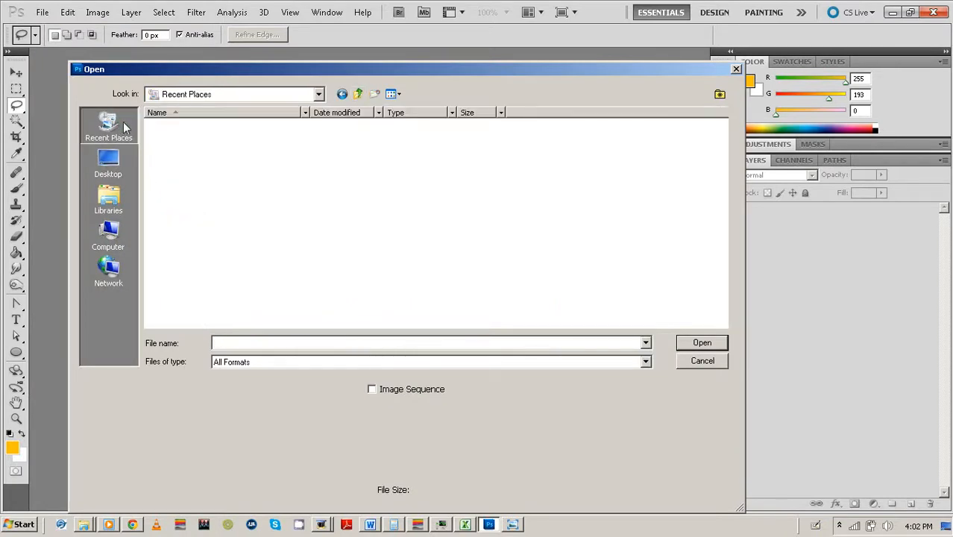
pyautogui.click(195, 138)
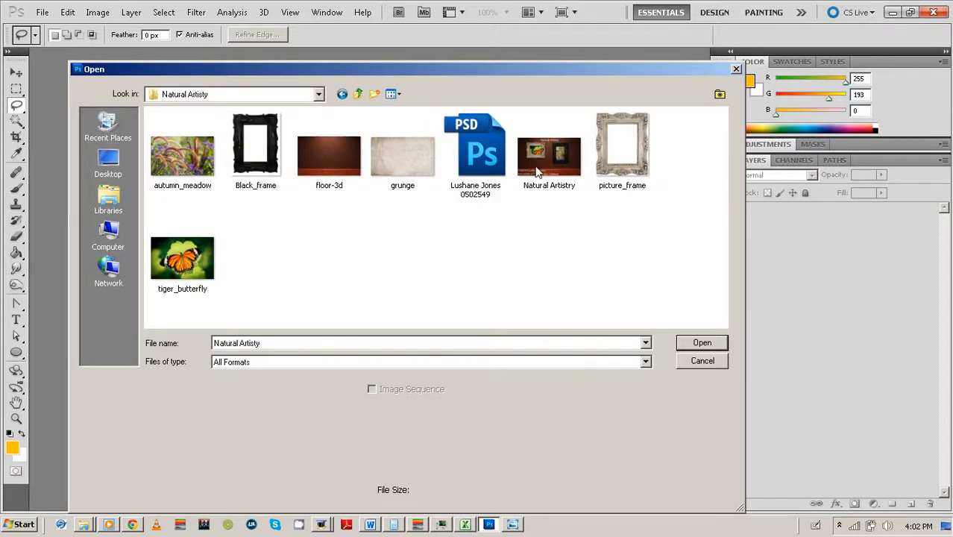
pyautogui.click(537, 171)
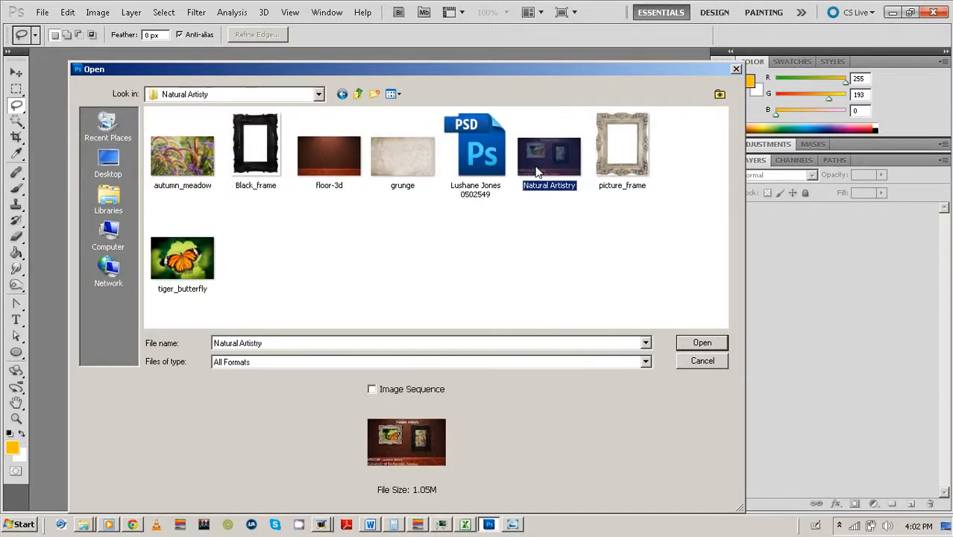
pyautogui.doubleClick(535, 171)
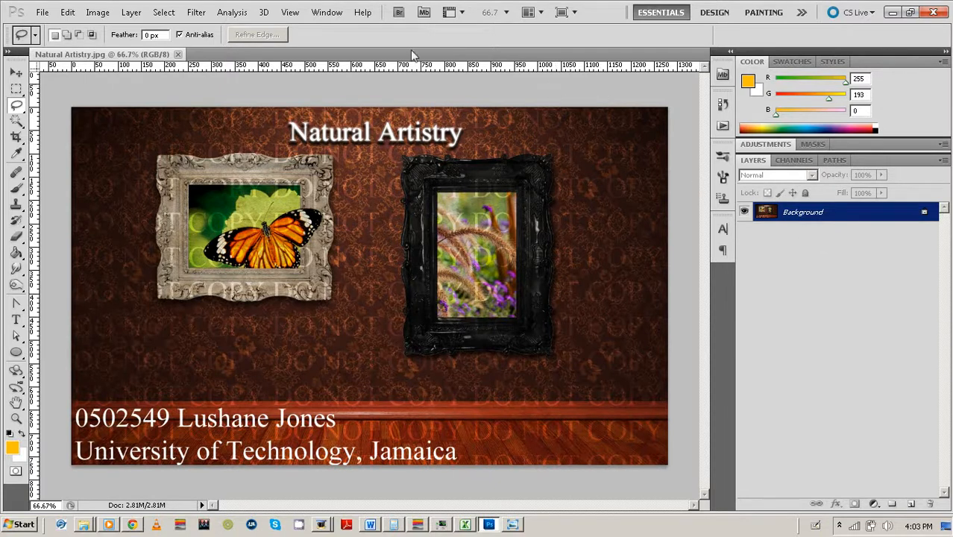
# Bring the Natural Artisty folder window back in front of Photoshop.
pyautogui.click(44, 13)
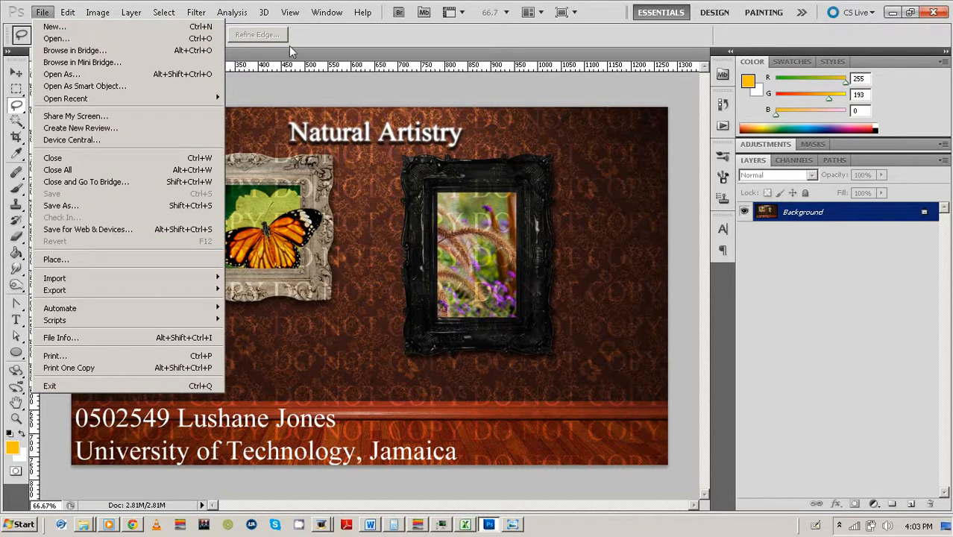
pyautogui.click(323, 49)
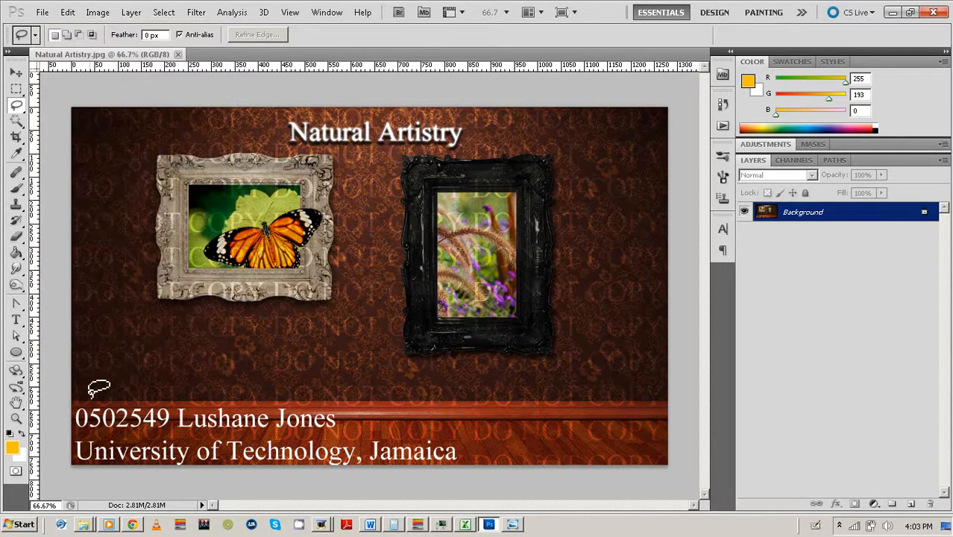
pyautogui.click(84, 524)
pyautogui.click(83, 481)
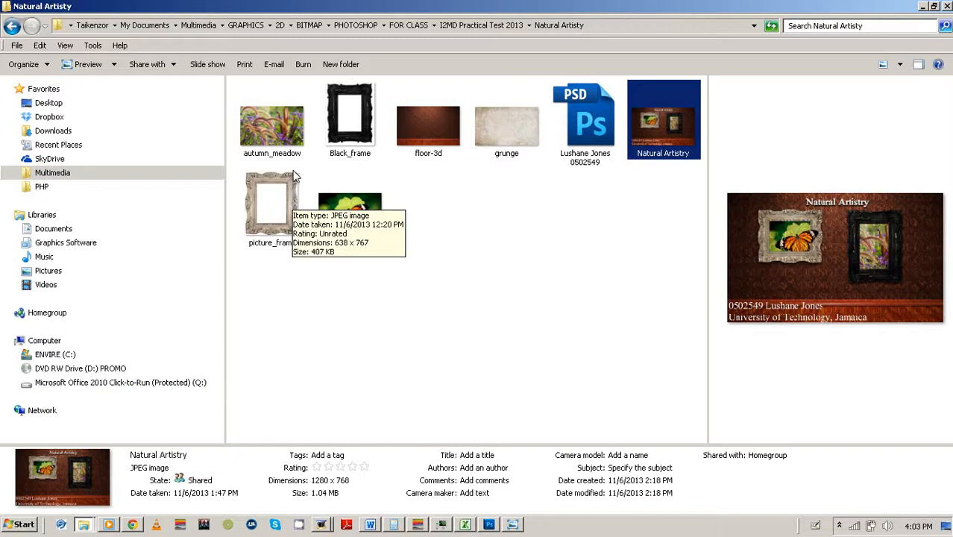
# Select autumn_meadow, Black_frame, floor-3d, grunge, tiger_butterfly and picture_frame and drop them onto the Natural Artistry canvas.
pyautogui.click(289, 135)
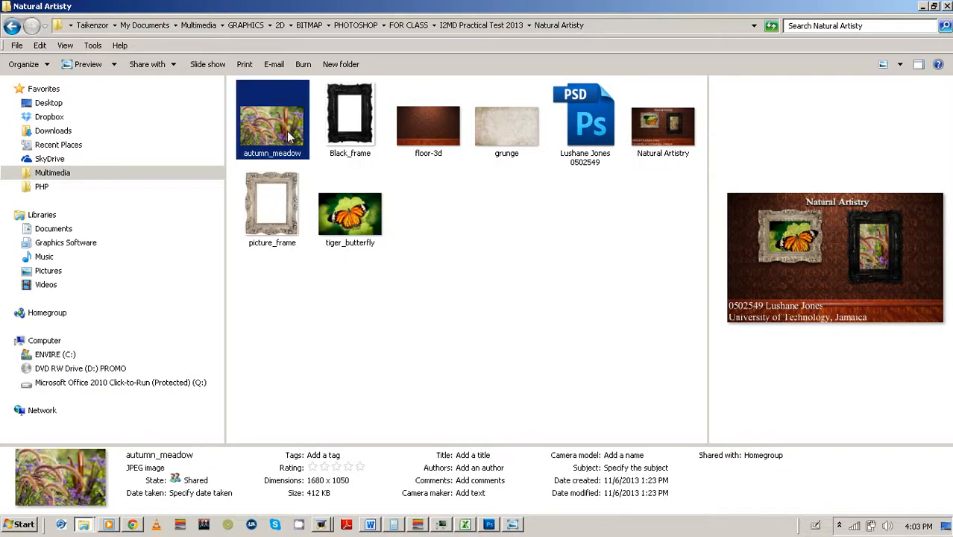
pyautogui.keyDown('ctrl'); pyautogui.click(340, 132); pyautogui.keyUp('ctrl')
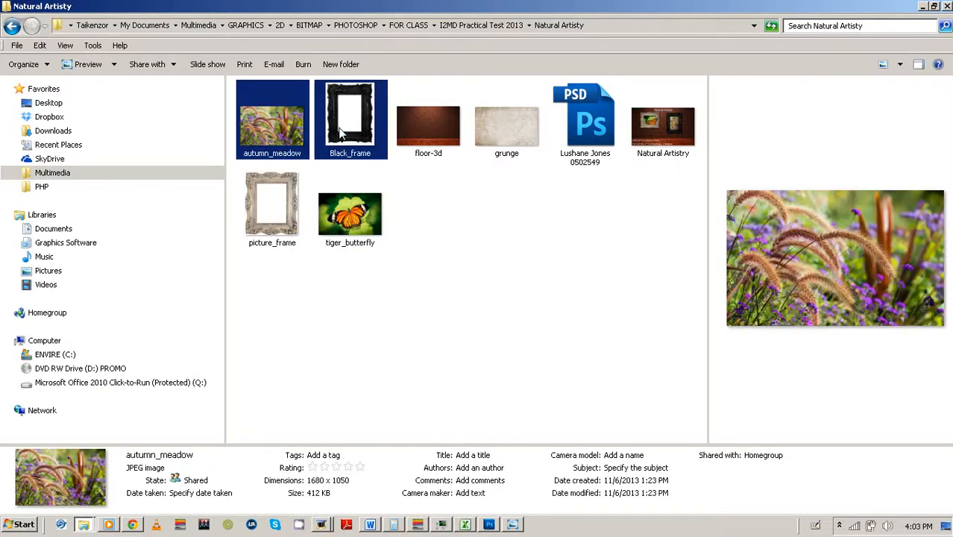
pyautogui.keyDown('ctrl'); pyautogui.click(450, 141); pyautogui.keyUp('ctrl')
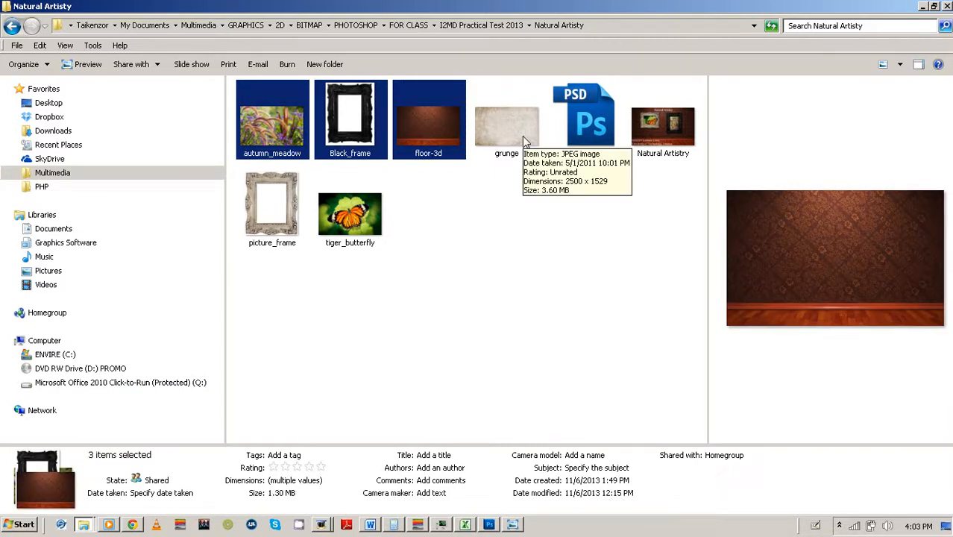
pyautogui.keyDown('ctrl'); pyautogui.click(522, 136); pyautogui.keyUp('ctrl')
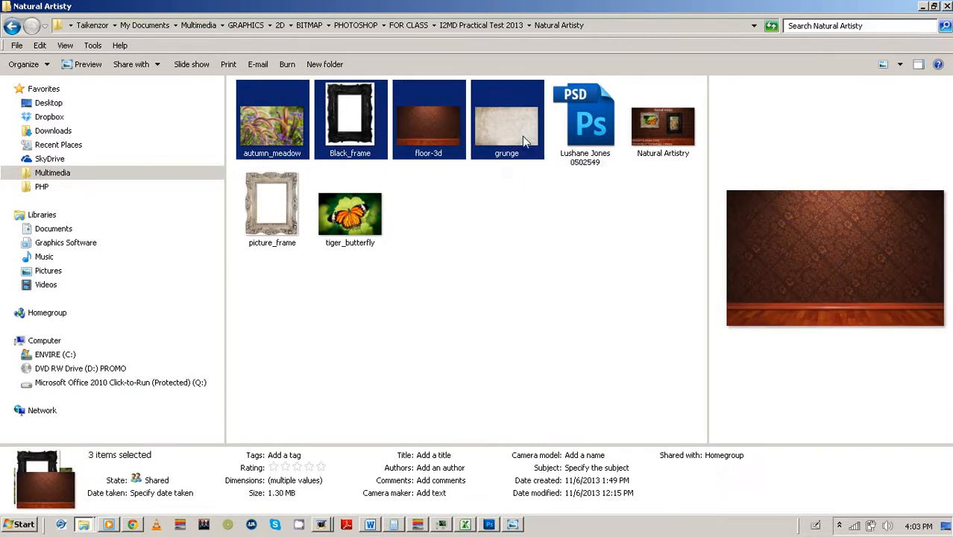
pyautogui.keyDown('ctrl'); pyautogui.click(347, 212); pyautogui.keyUp('ctrl')
pyautogui.keyDown('ctrl'); pyautogui.click(281, 207); pyautogui.keyUp('ctrl')
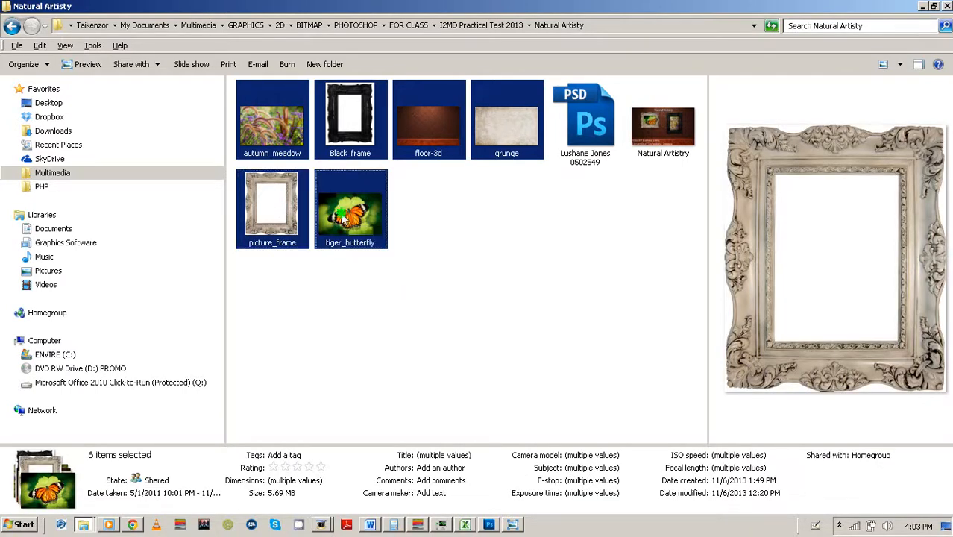
pyautogui.click(486, 526)
pyautogui.moveTo(487, 526); pyautogui.dragTo(410, 224)
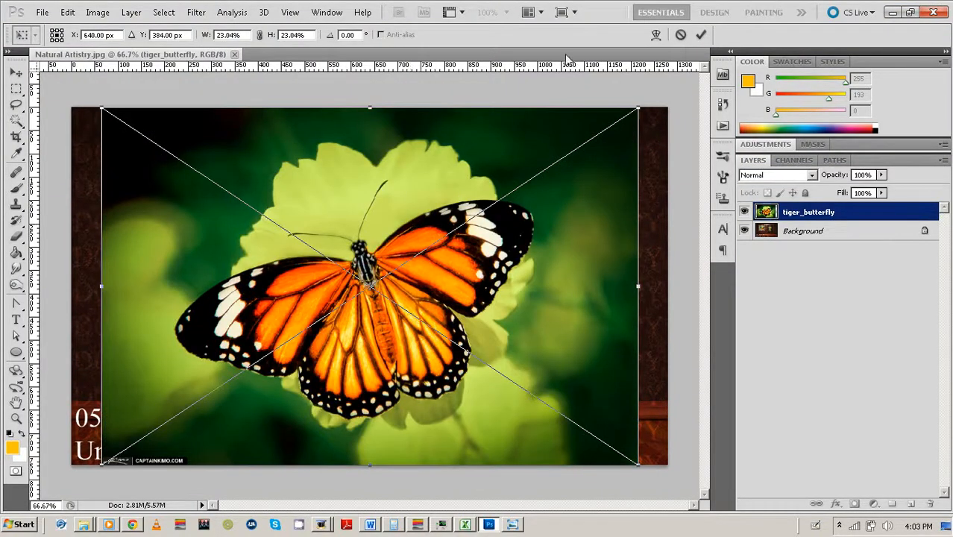
# Commit each placed image in turn: tiger_butterfly, autumn_meadow, Black_frame and the rest.
pyautogui.click(700, 36)
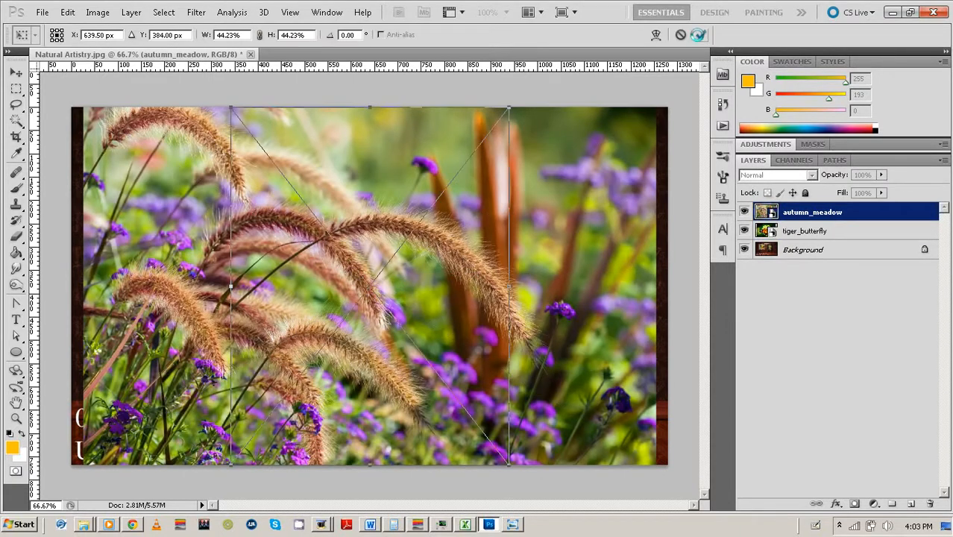
pyautogui.click(700, 36)
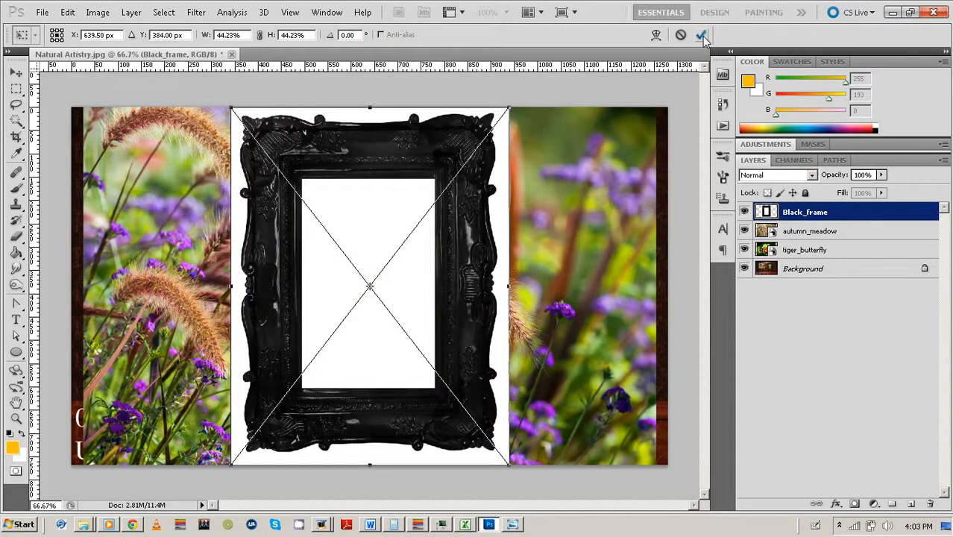
pyautogui.click(701, 36)
pyautogui.click(701, 36)
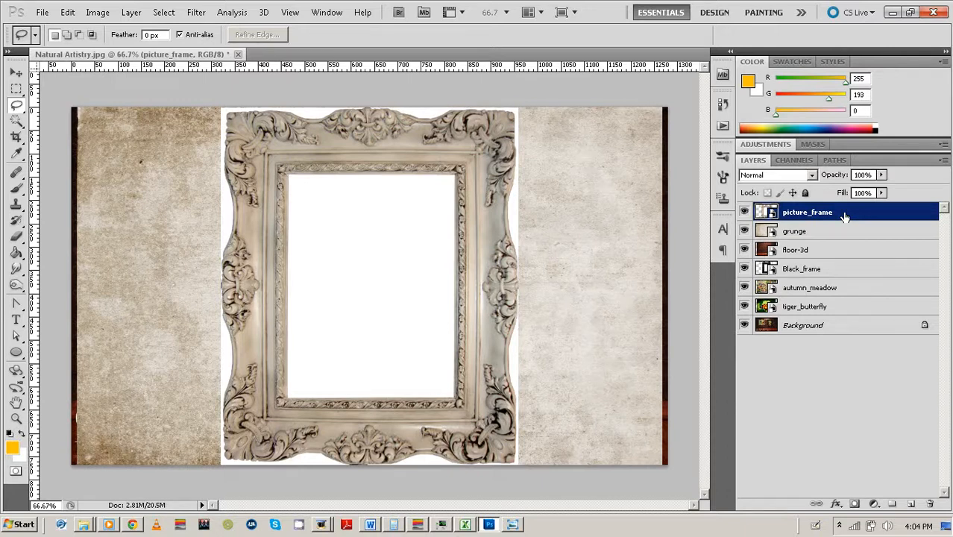
# Rasterize the six placed image layers.
pyautogui.keyDown('shift'); pyautogui.click(840, 310); pyautogui.keyUp('shift')
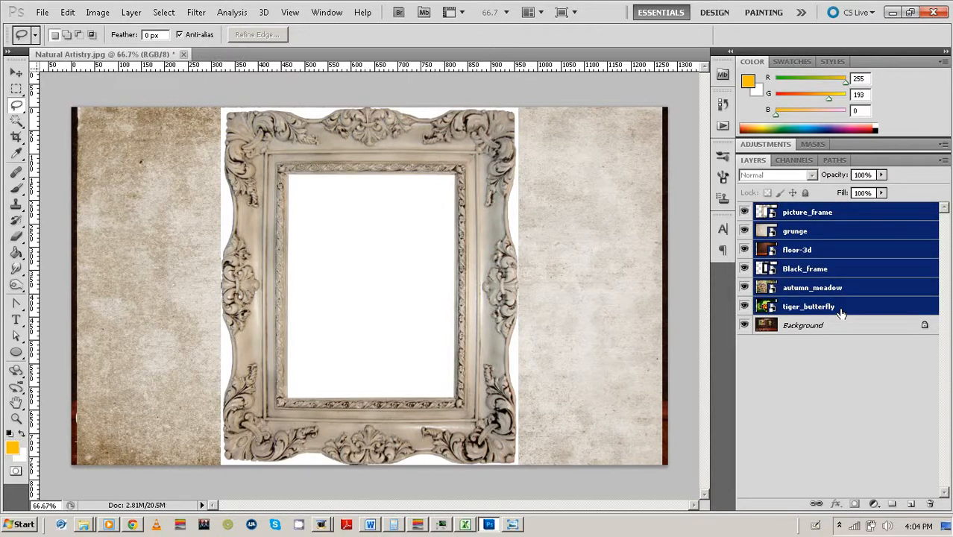
pyautogui.rightClick(849, 278)
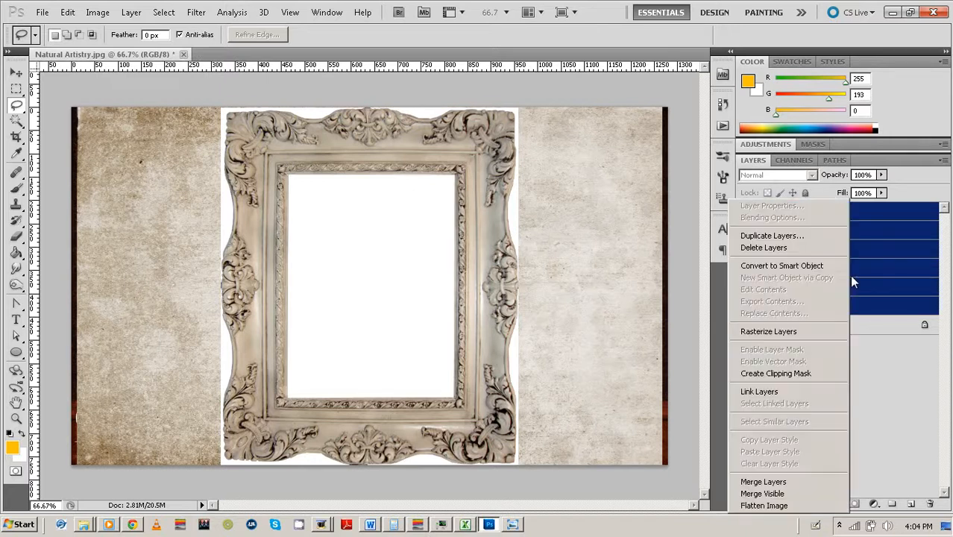
pyautogui.click(768, 331)
# Convert the locked Background into an ordinary layer named Layer 0.
pyautogui.click(823, 433)
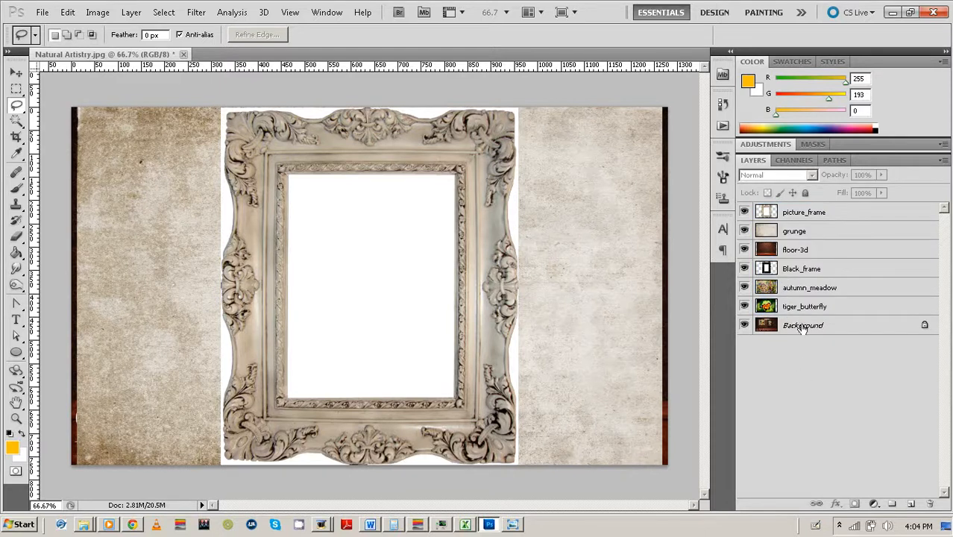
pyautogui.doubleClick(923, 326)
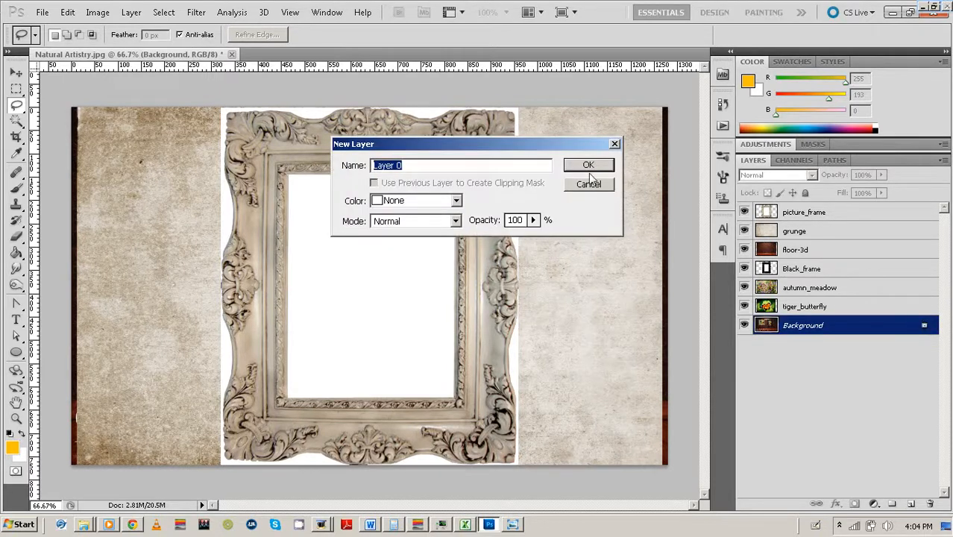
pyautogui.click(588, 166)
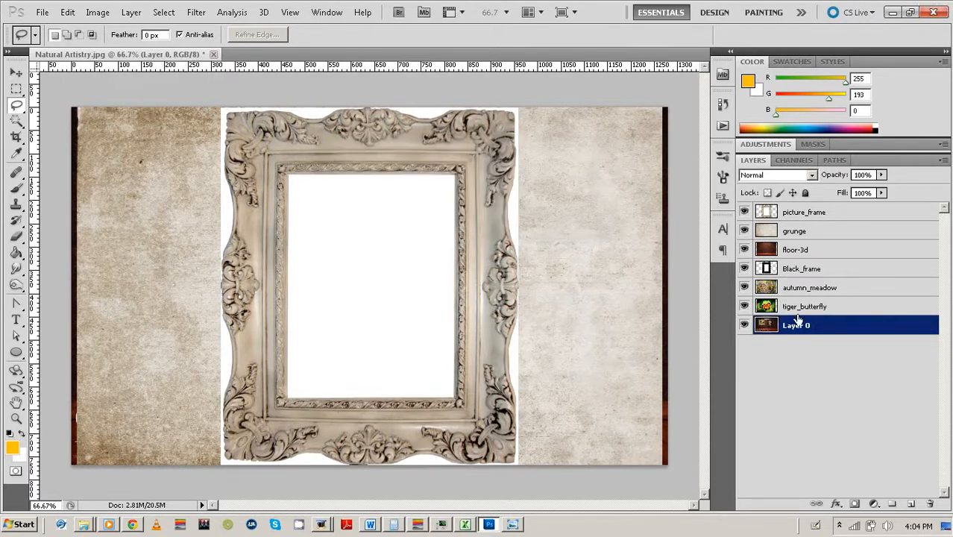
# Move Layer 0 to the top of the stack and lower its opacity to 40%.
pyautogui.moveTo(797, 319); pyautogui.dragTo(804, 211)
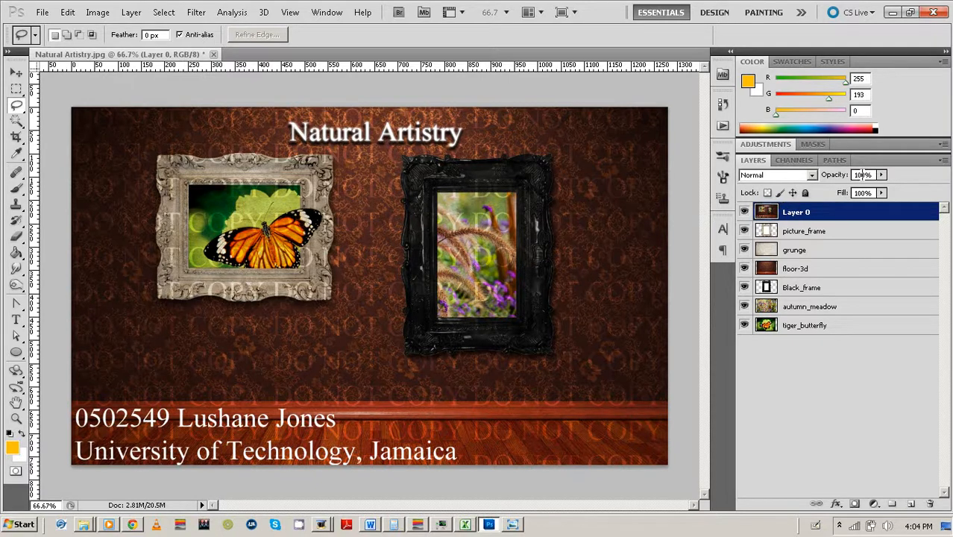
pyautogui.moveTo(833, 174); pyautogui.dragTo(828, 174)
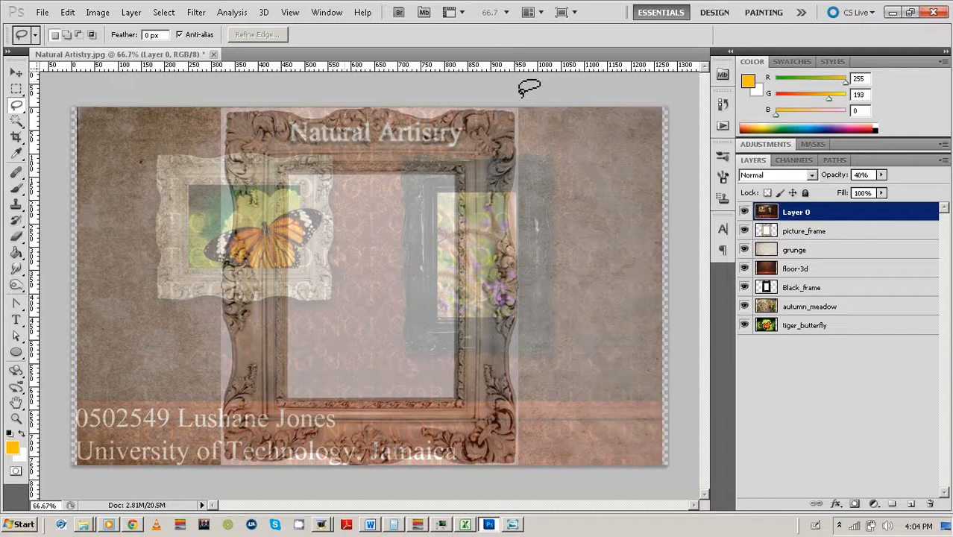
pyautogui.click(15, 73)
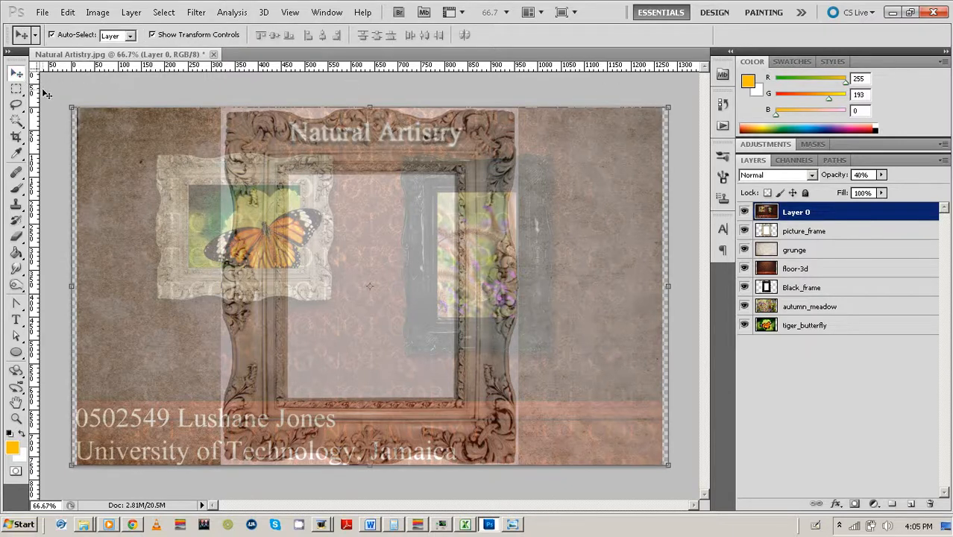
pyautogui.click(46, 95)
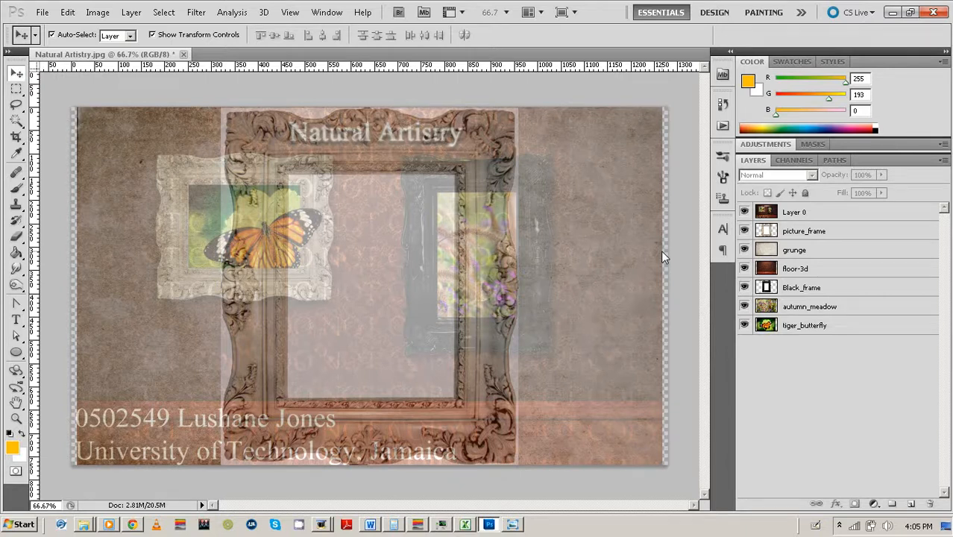
# Hide picture_frame, grunge, Black_frame, autumn_meadow and tiger_butterfly, and move floor-3d to the bottom.
pyautogui.click(744, 231)
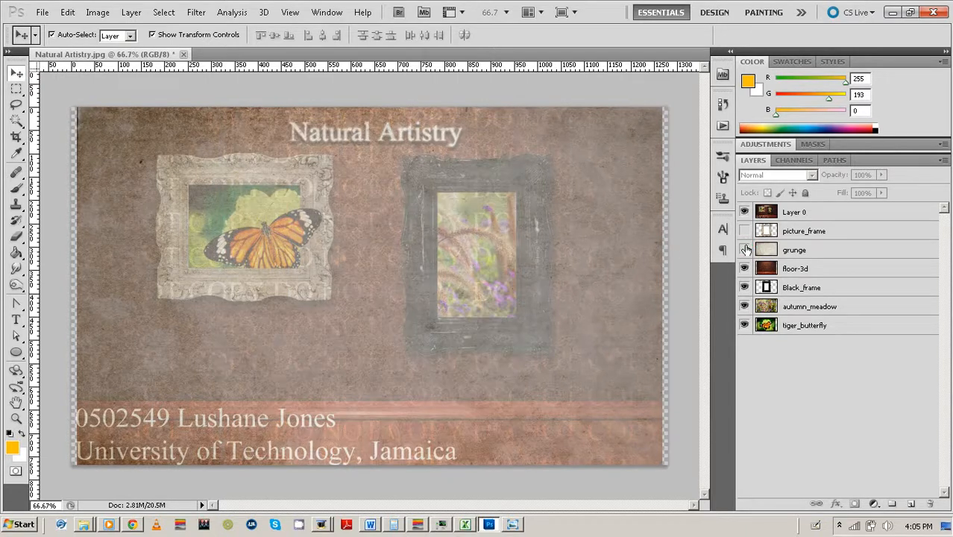
pyautogui.click(744, 250)
pyautogui.click(744, 287)
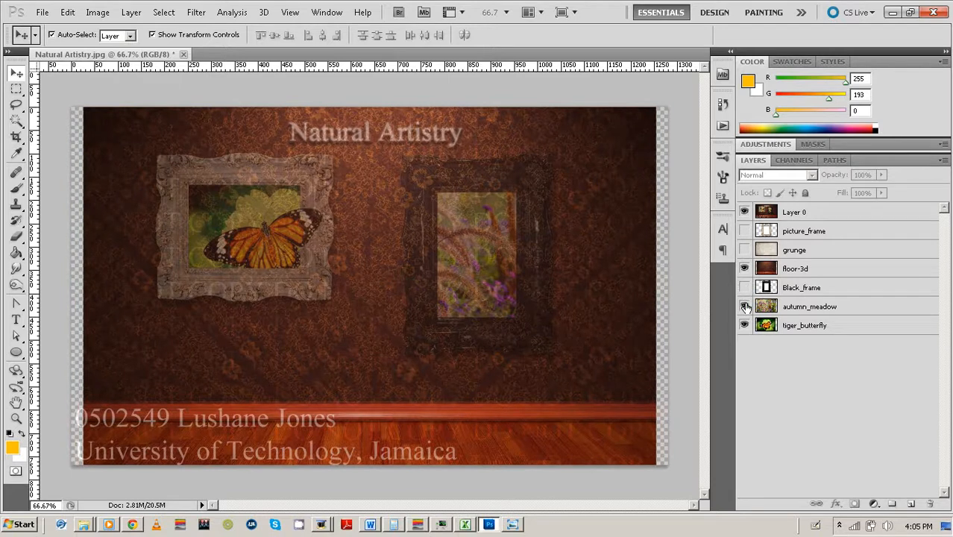
pyautogui.click(744, 306)
pyautogui.click(744, 325)
pyautogui.click(800, 270)
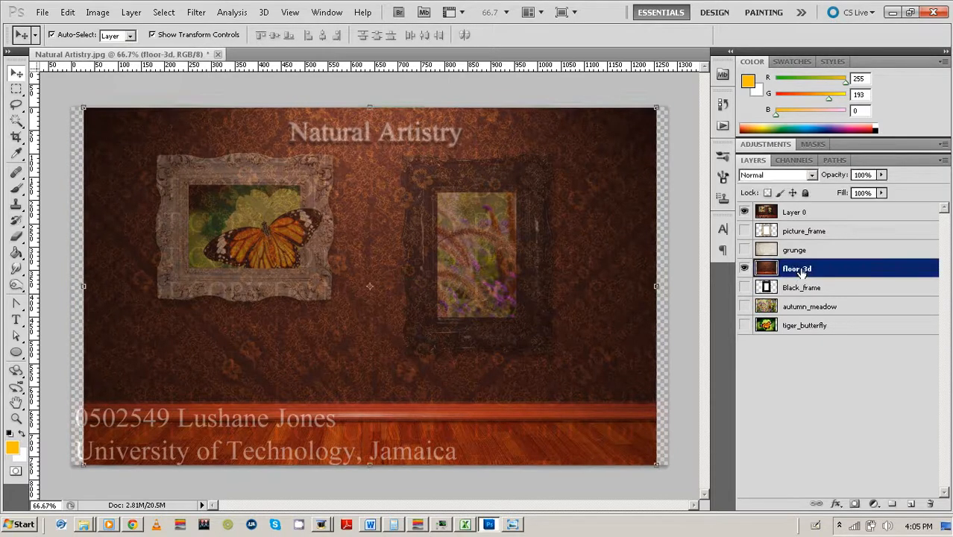
pyautogui.moveTo(812, 271); pyautogui.dragTo(811, 333)
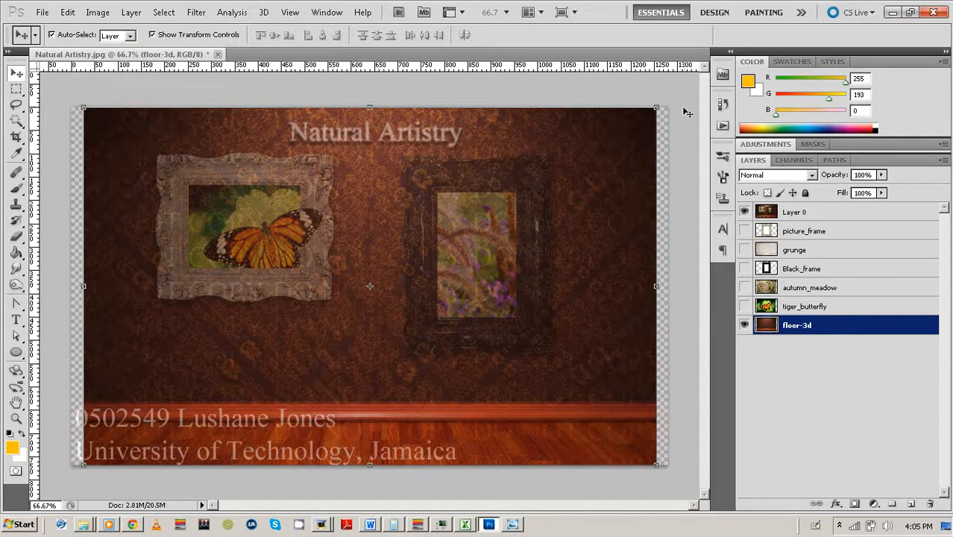
# Scale floor-3d to about 104.87% and nudge it up to Y 366.50 px.
pyautogui.click(657, 106)
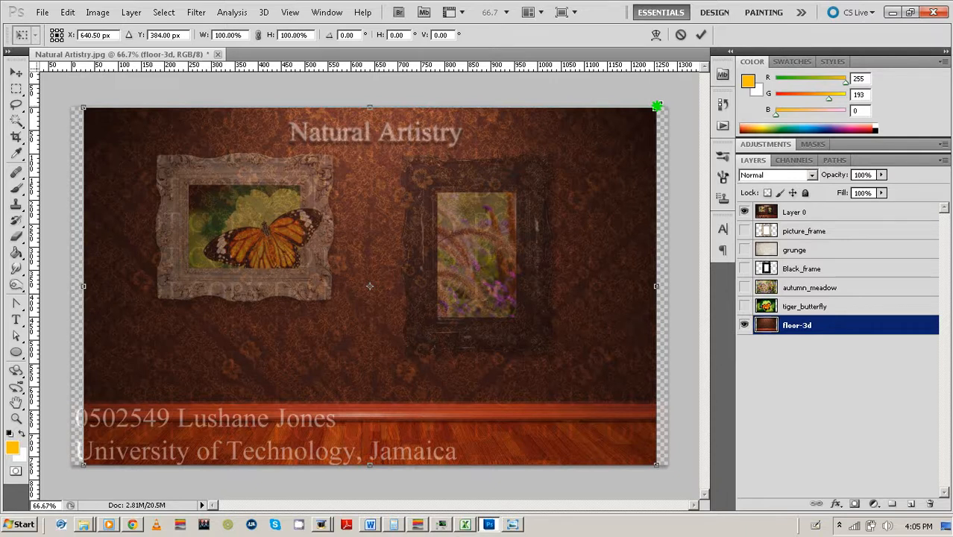
pyautogui.moveTo(657, 107)
pyautogui.mouseDown()
pyautogui.moveTo(683, 77)
pyautogui.moveTo(660, 110)
pyautogui.moveTo(671, 97)
pyautogui.mouseUp()
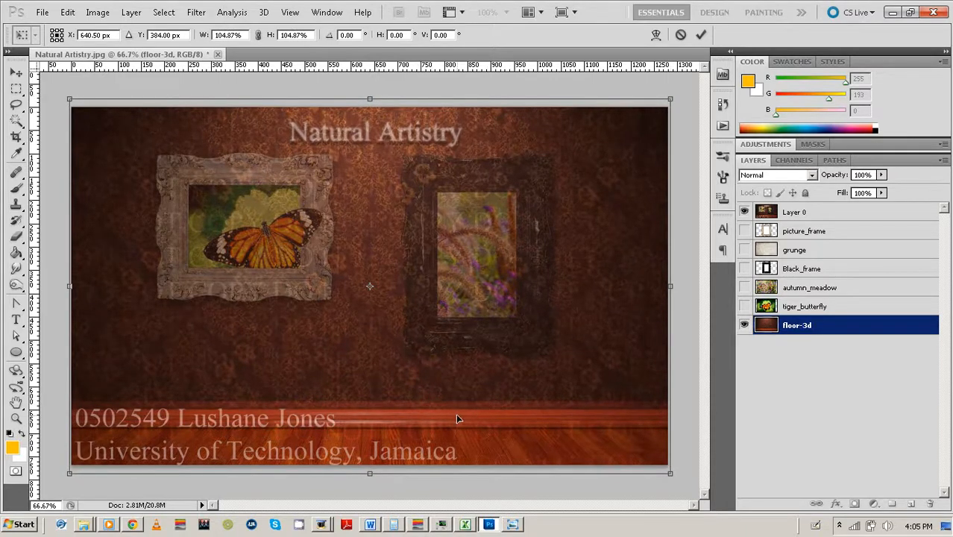
pyautogui.hotkey('shift', 'Up')
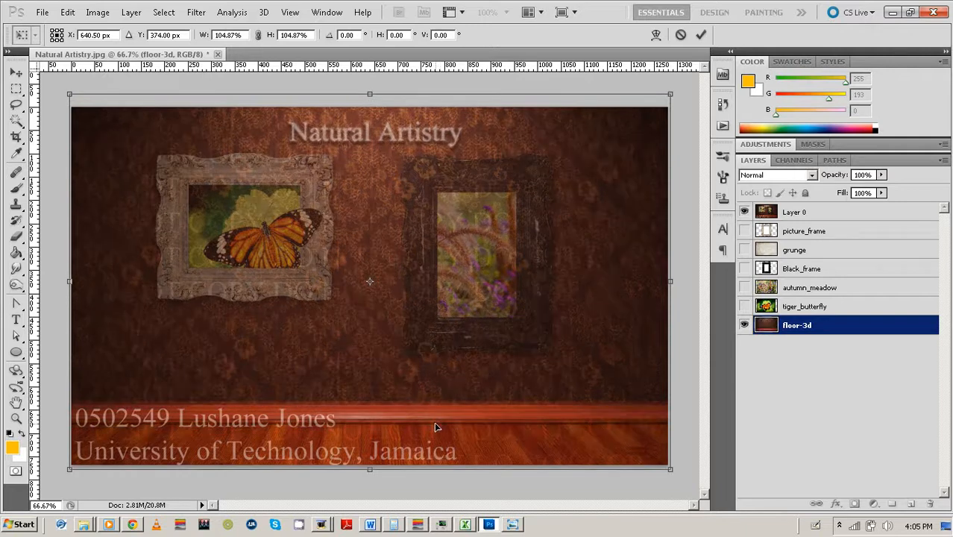
pyautogui.press('Up')
pyautogui.press('Up')
pyautogui.press('Up')
pyautogui.press('Up')
pyautogui.press('Up')
pyautogui.press('Up')
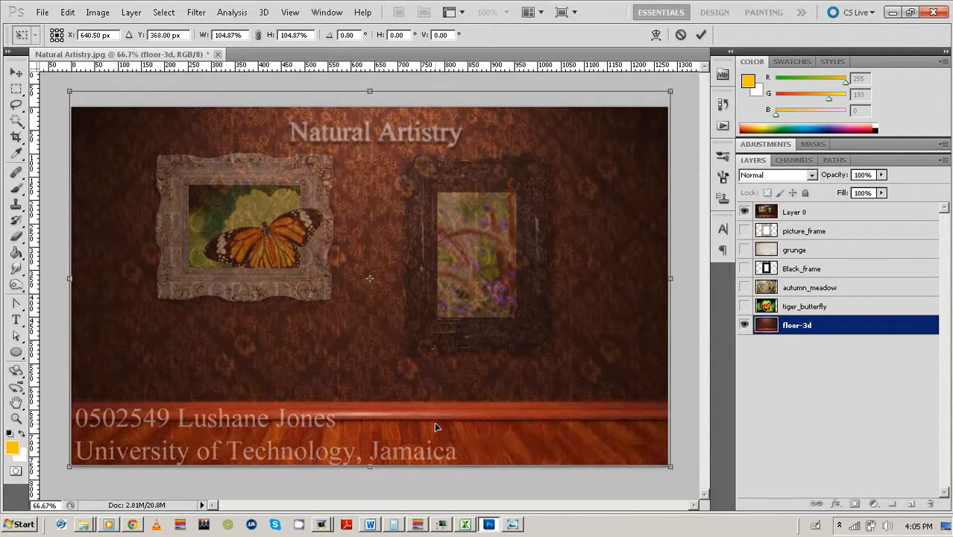
pyautogui.press('Up')
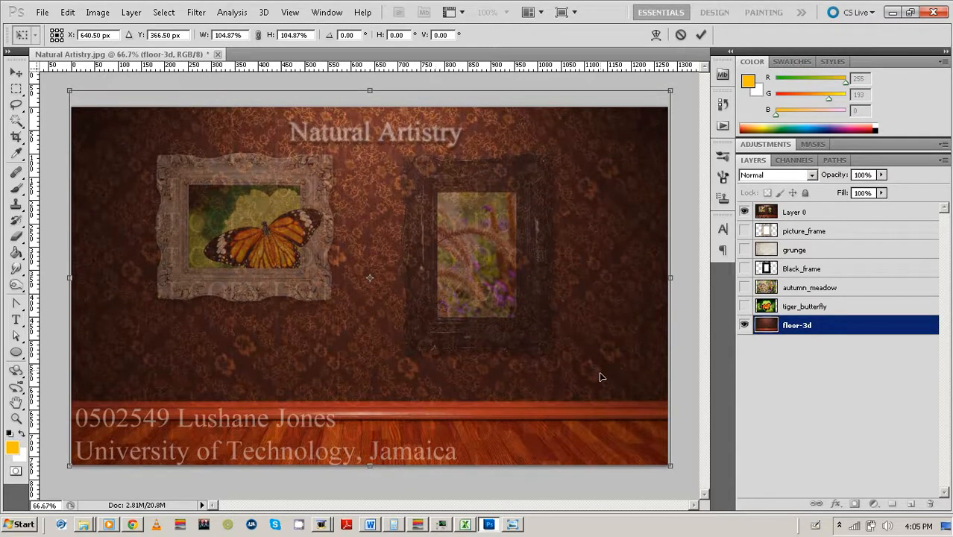
# Apply the floor-3d transform and lock floor-3d's position.
pyautogui.click(701, 38)
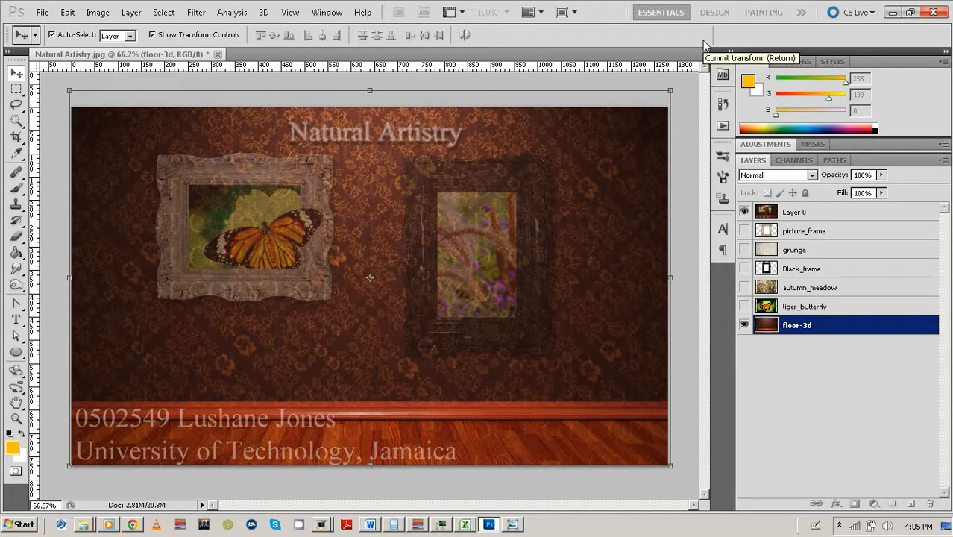
pyautogui.click(693, 114)
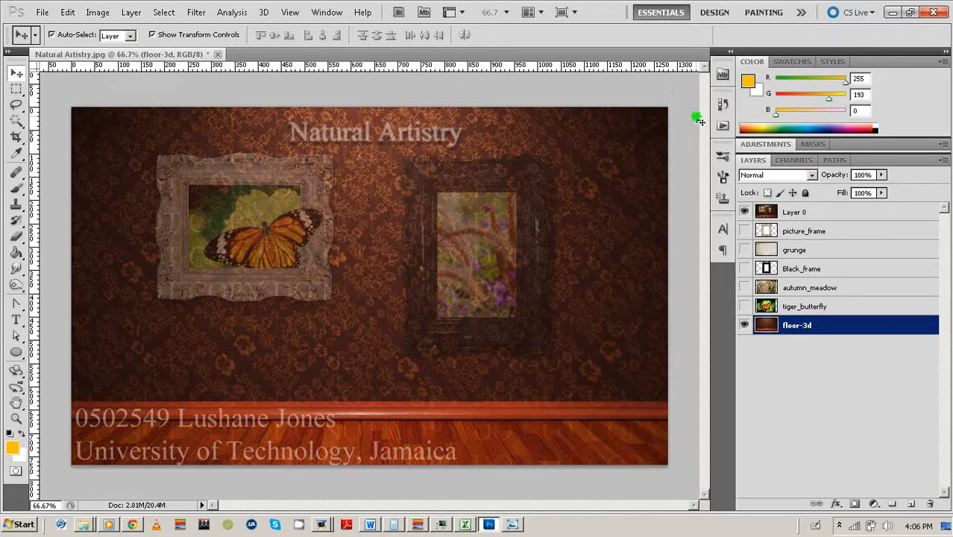
pyautogui.click(859, 329)
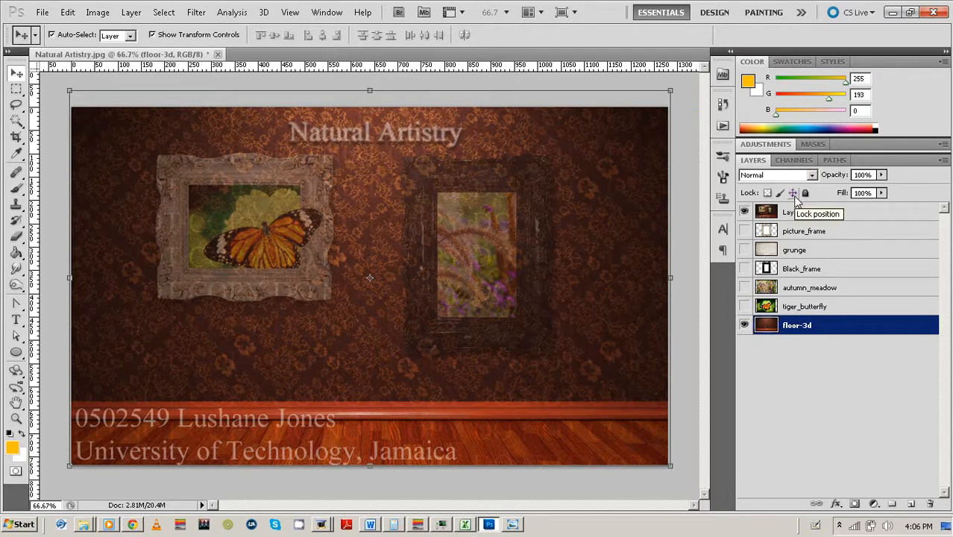
pyautogui.click(794, 195)
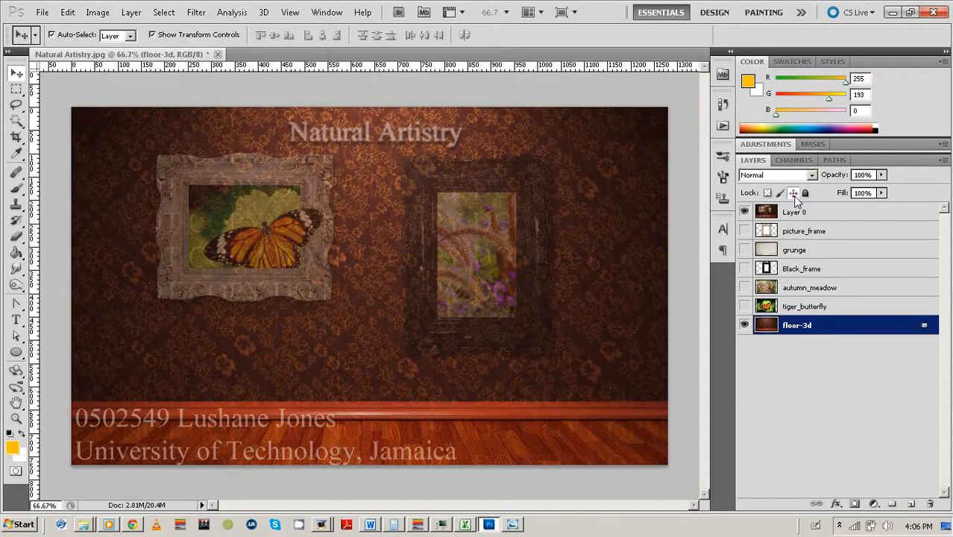
# Lock Layer 0's position, check the floor beneath it, and show Black_frame again.
pyautogui.click(602, 260)
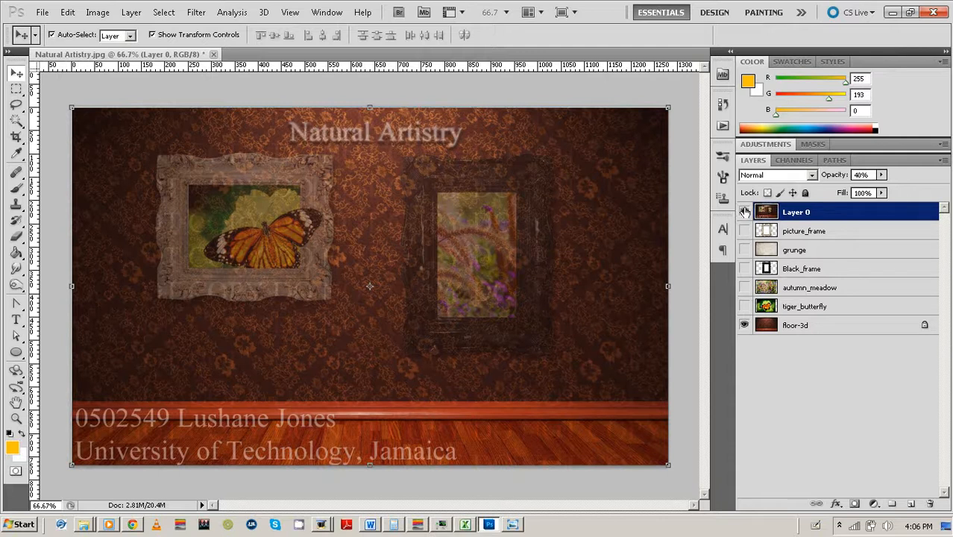
pyautogui.click(791, 192)
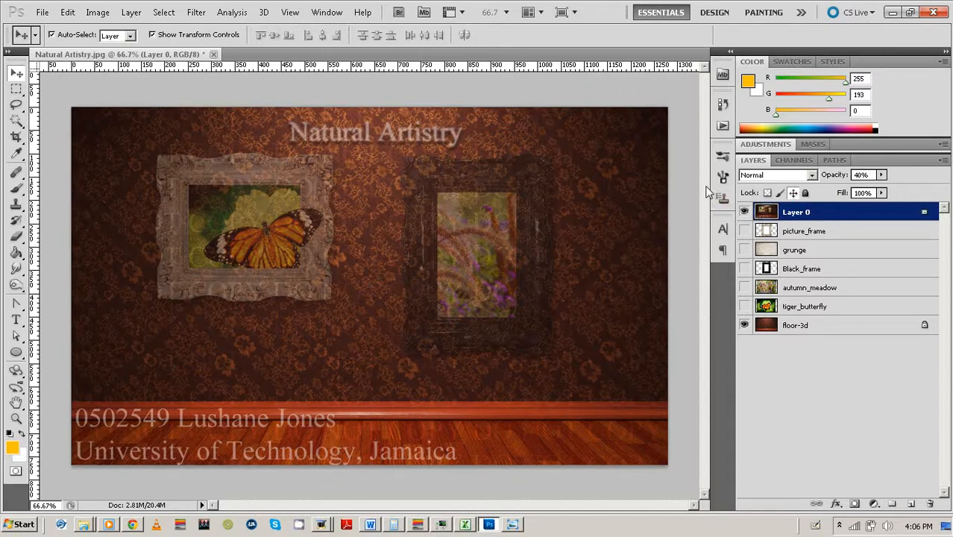
pyautogui.click(672, 194)
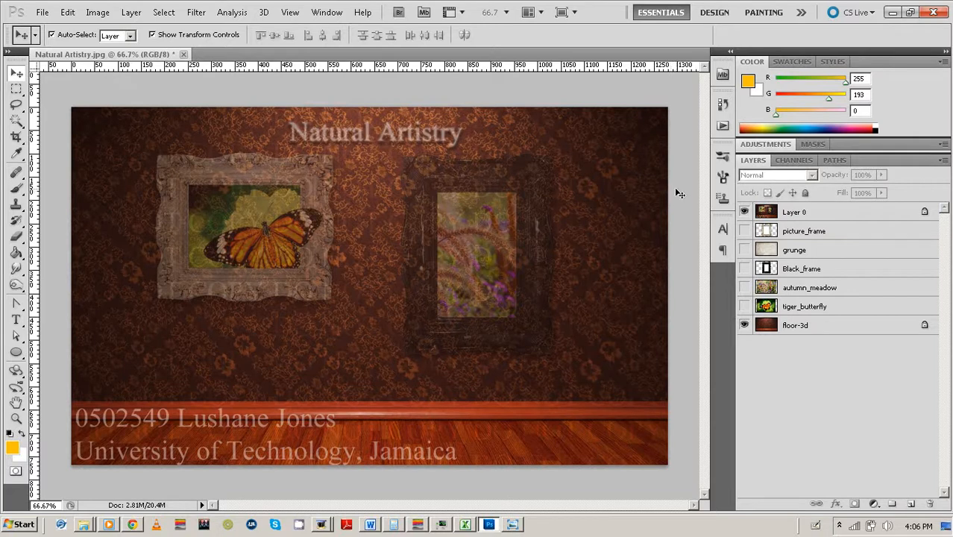
pyautogui.click(810, 332)
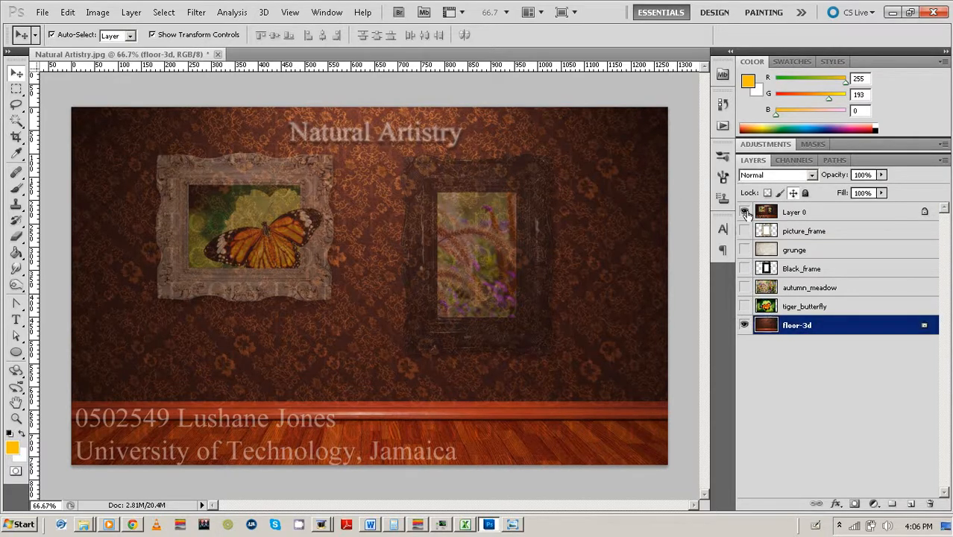
pyautogui.click(745, 211)
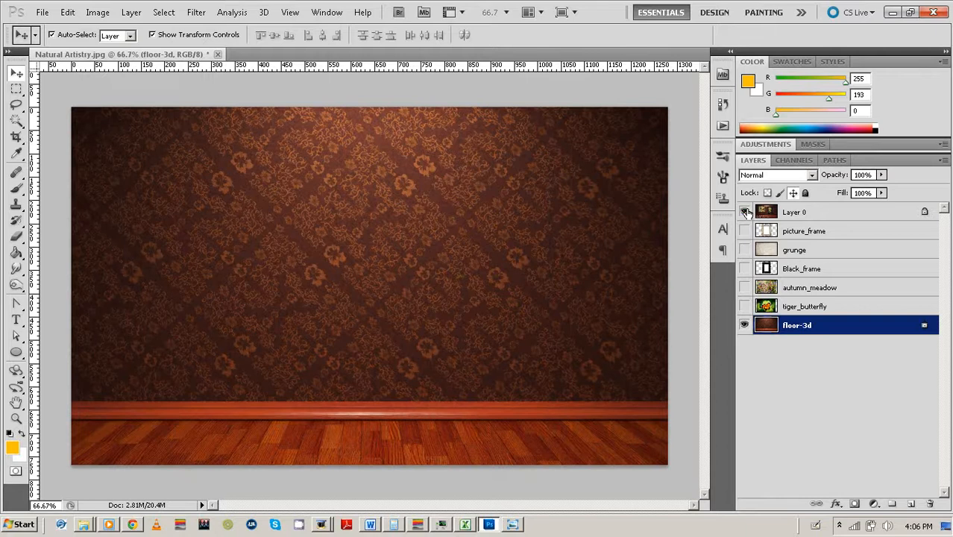
pyautogui.click(746, 212)
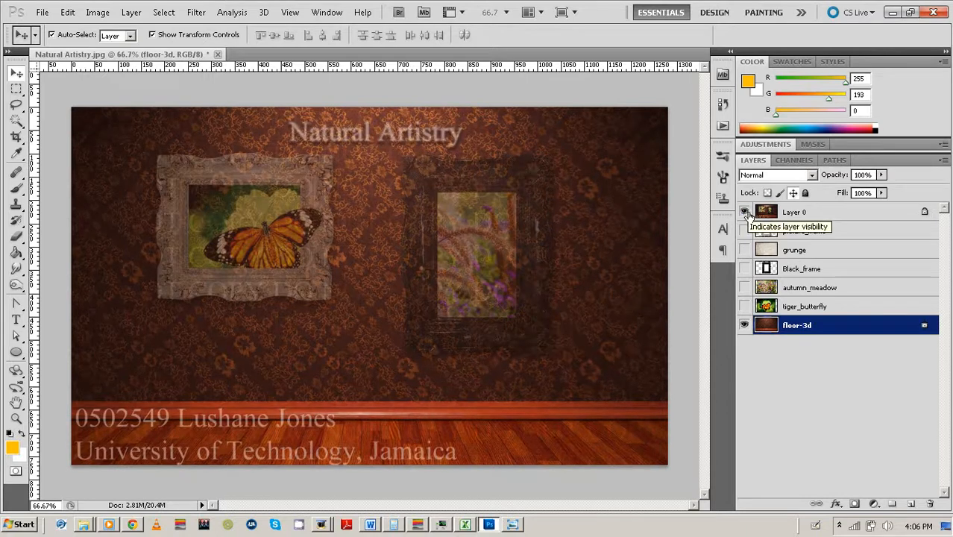
pyautogui.click(744, 268)
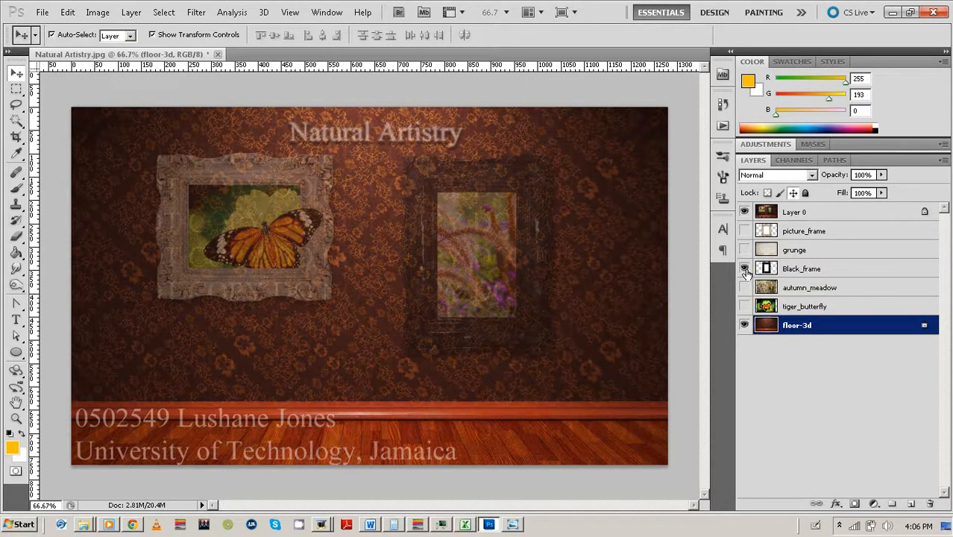
# Scale Black_frame to 58.66% and place it over the right-hand frame at X 870.32, Y 321.
pyautogui.click(471, 183)
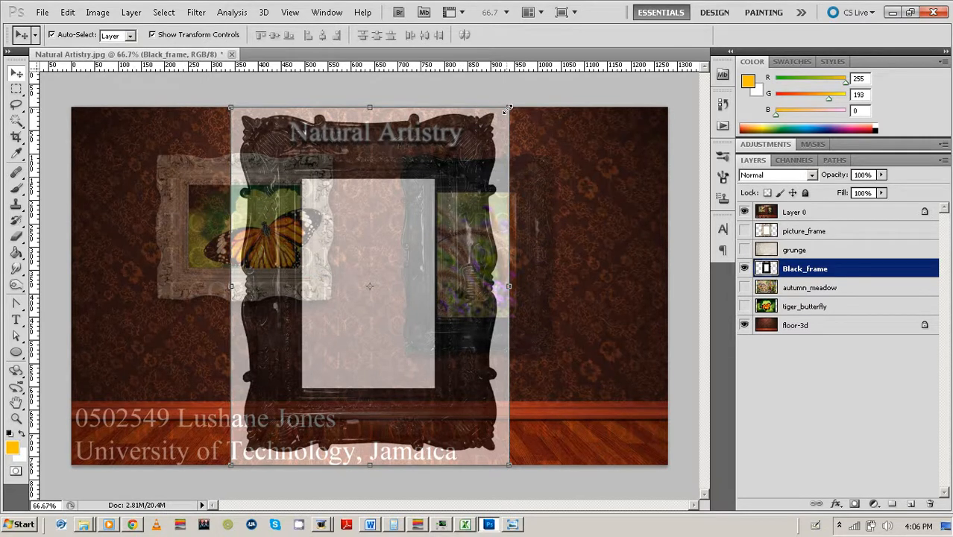
pyautogui.moveTo(507, 109); pyautogui.dragTo(443, 184)
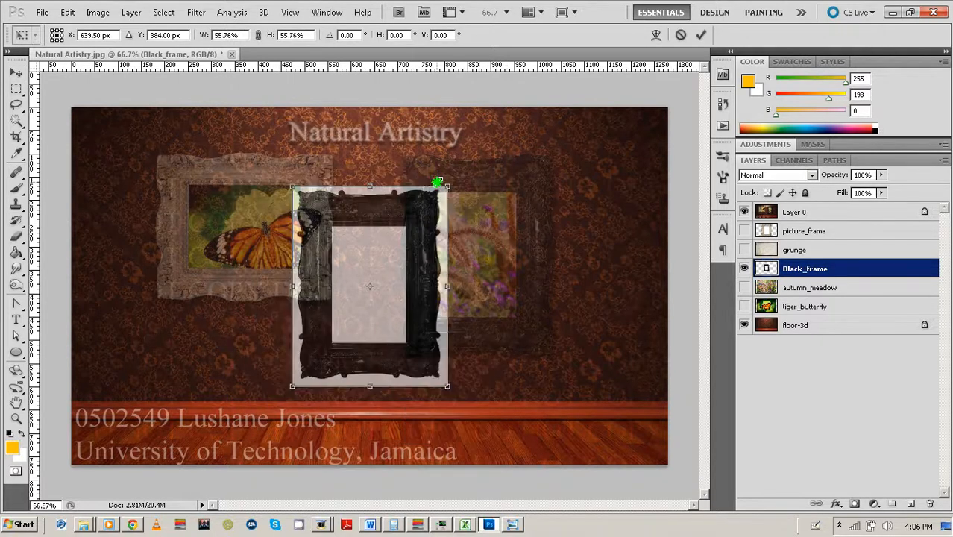
pyautogui.moveTo(419, 242); pyautogui.dragTo(527, 212)
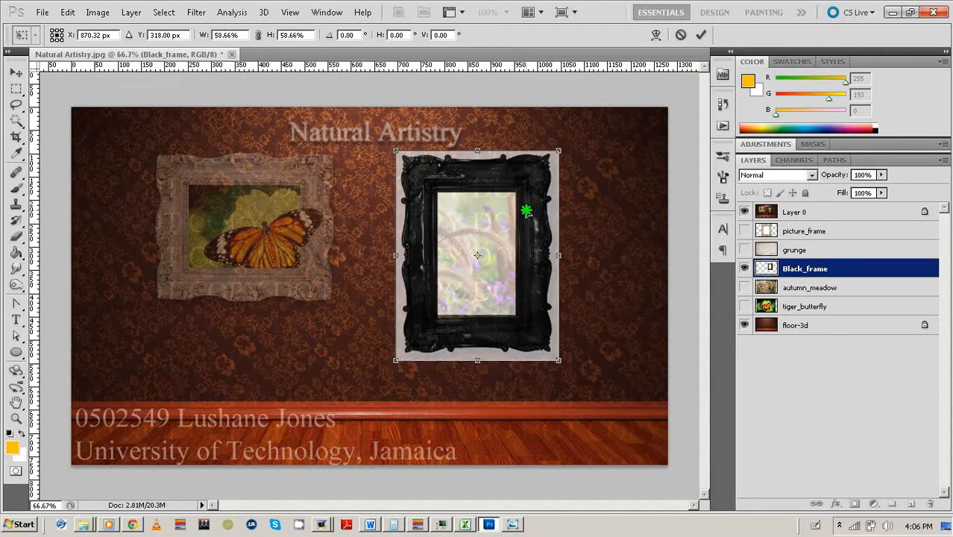
pyautogui.press('Down')
pyautogui.press('Down')
pyautogui.press('Down')
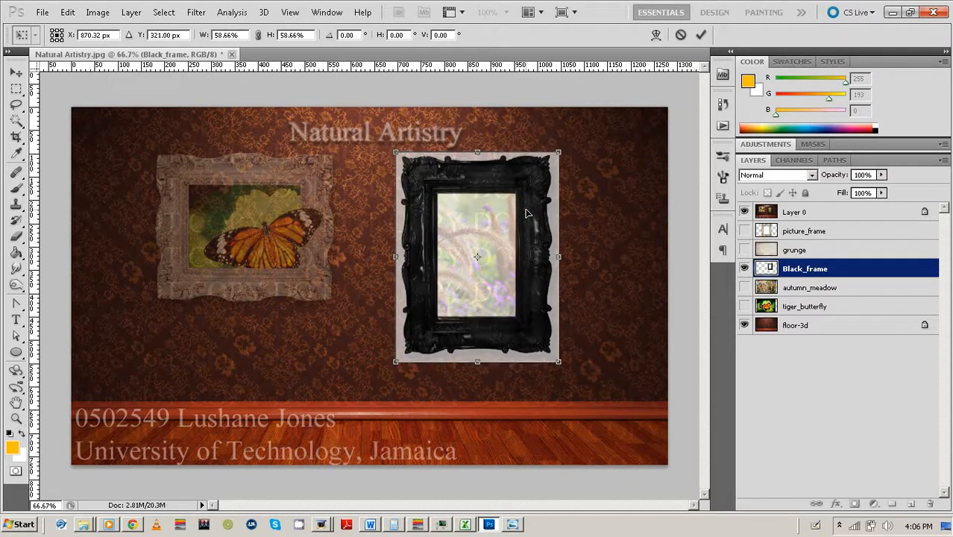
pyautogui.click(700, 35)
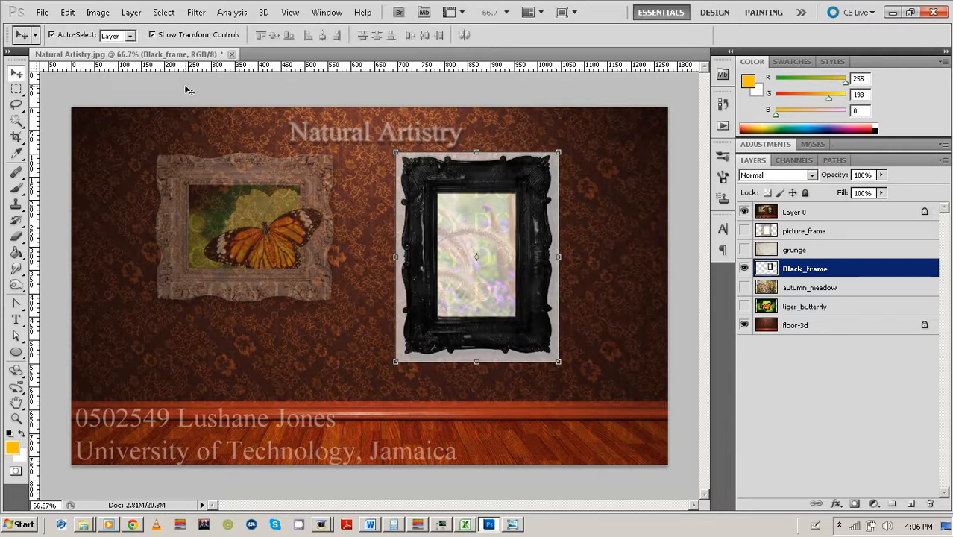
# Delete Black_frame's grey inner panel and surrounding grey backdrop with the Magic Wand, then deselect.
pyautogui.click(21, 119)
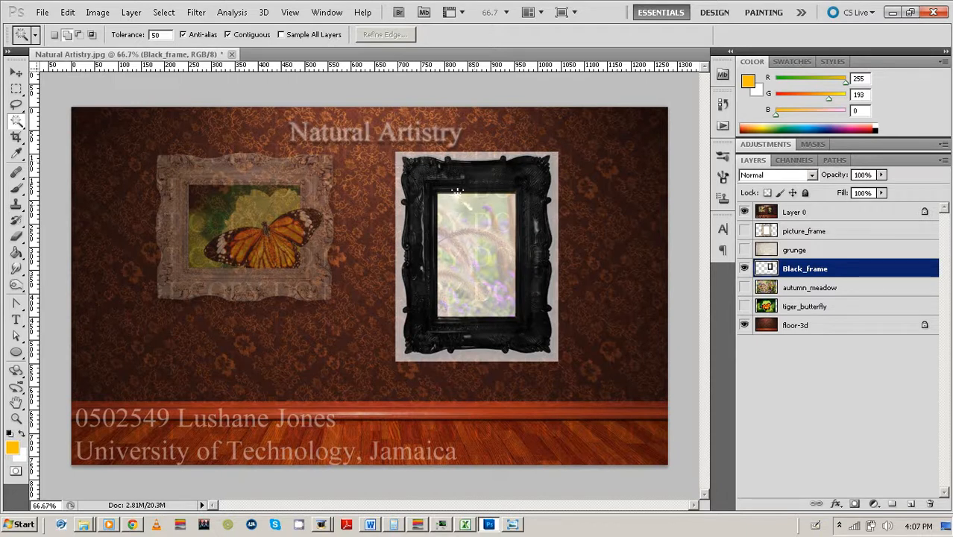
pyautogui.click(487, 219)
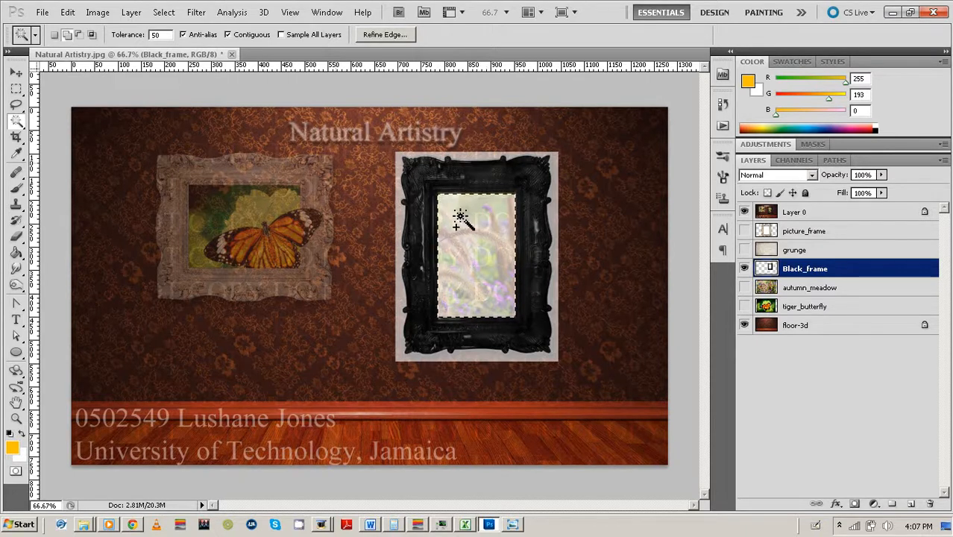
pyautogui.click(66, 35)
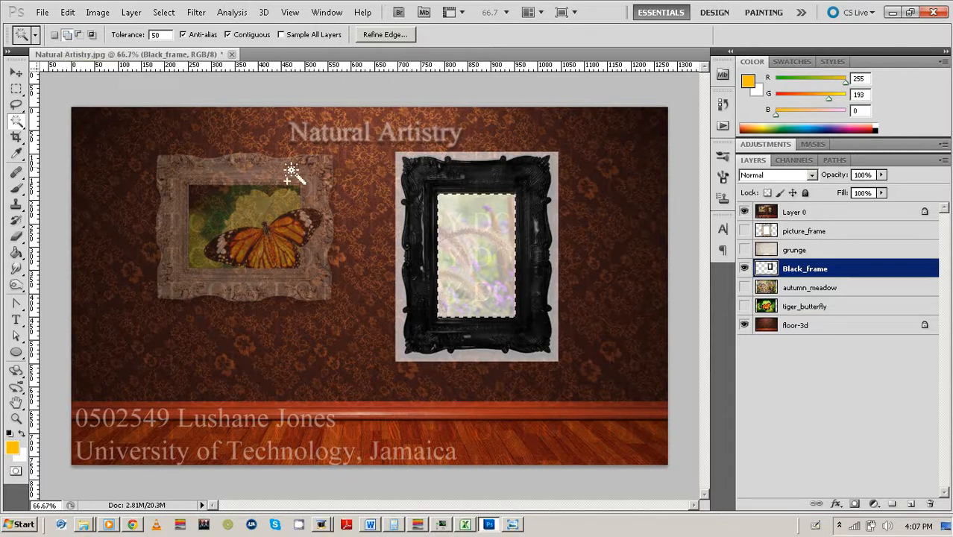
pyautogui.click(399, 176)
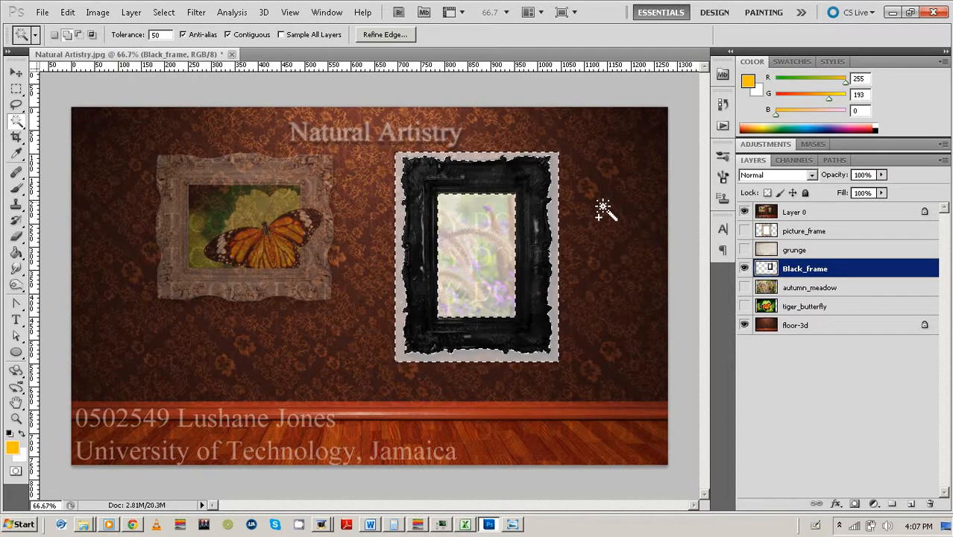
pyautogui.press('Delete')
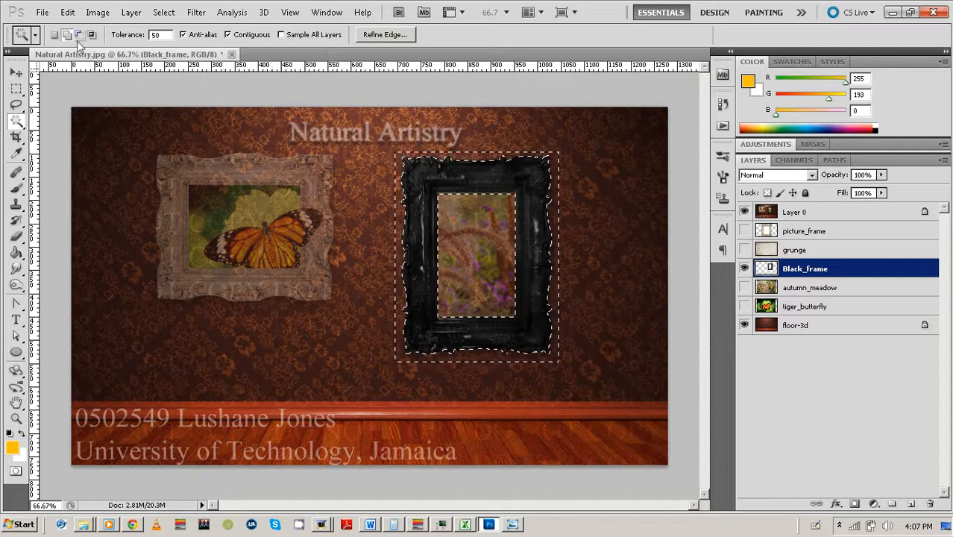
pyautogui.rightClick(409, 196)
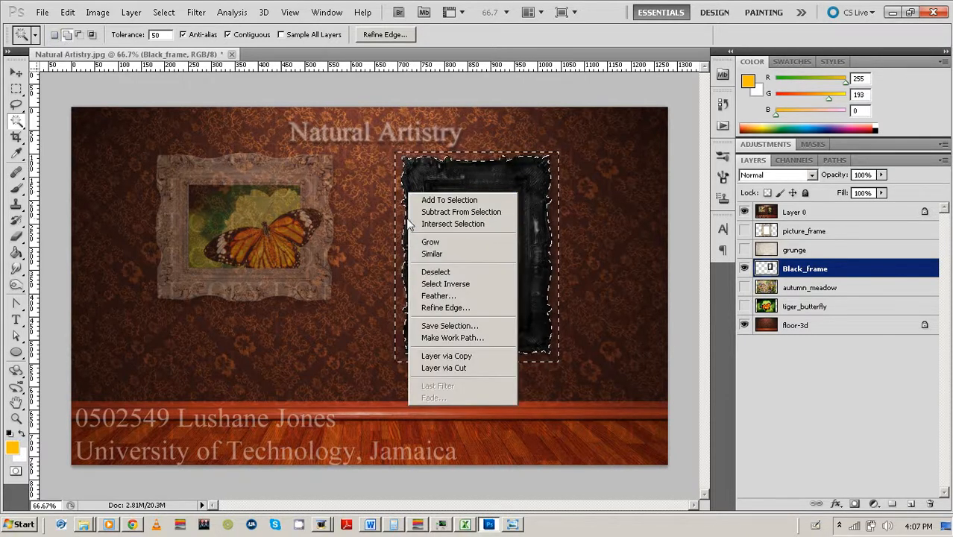
pyautogui.click(435, 272)
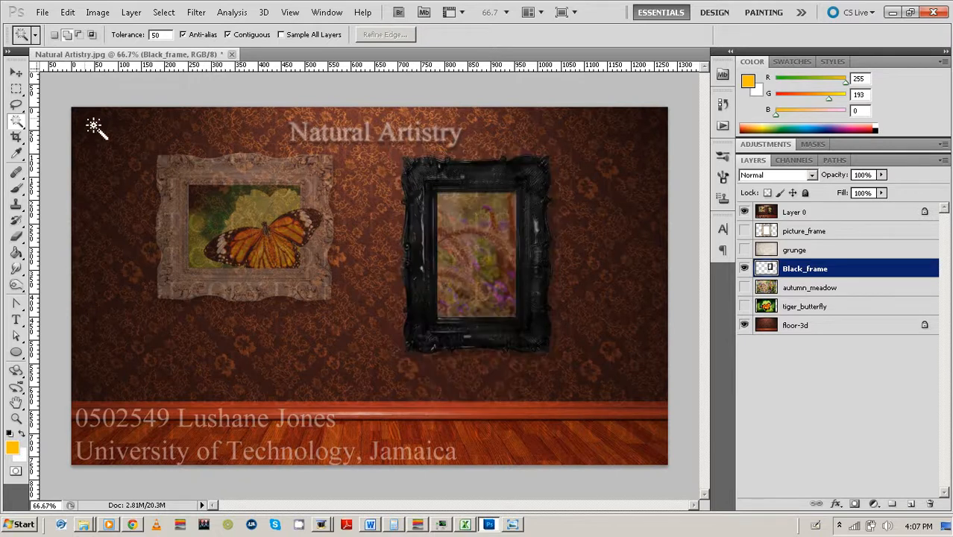
# Enlarge Black_frame slightly to 102.46% to match the composite's right-hand frame.
pyautogui.click(17, 72)
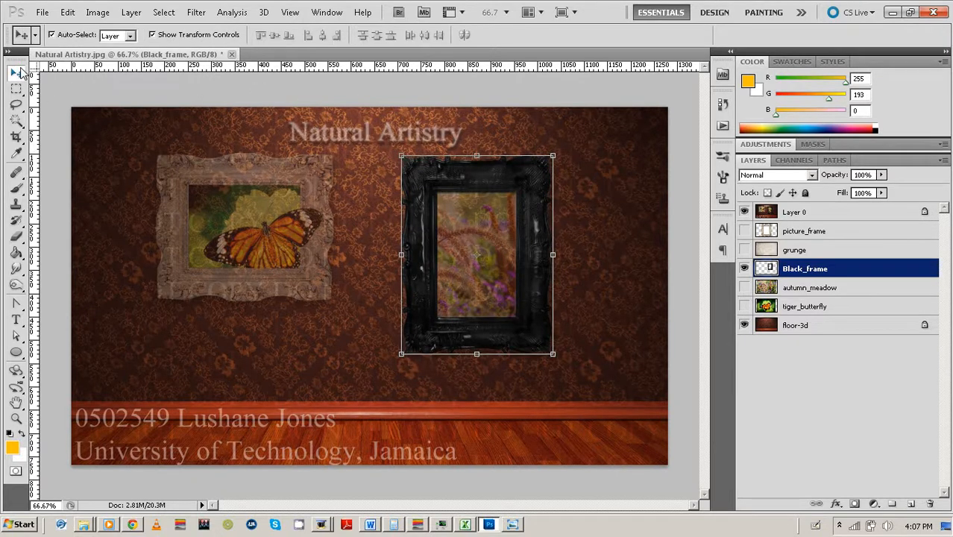
pyautogui.click(553, 155)
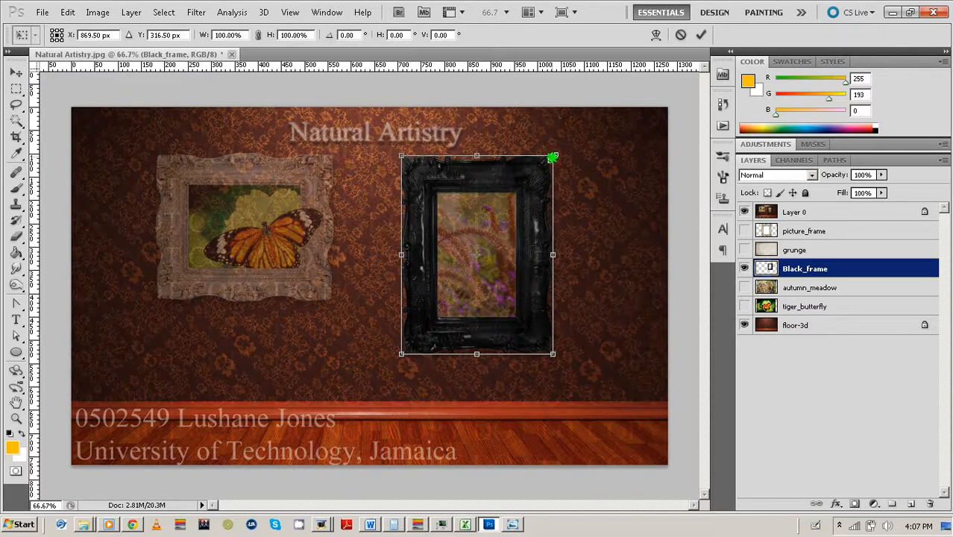
pyautogui.moveTo(553, 157); pyautogui.dragTo(554, 153)
pyautogui.click(701, 34)
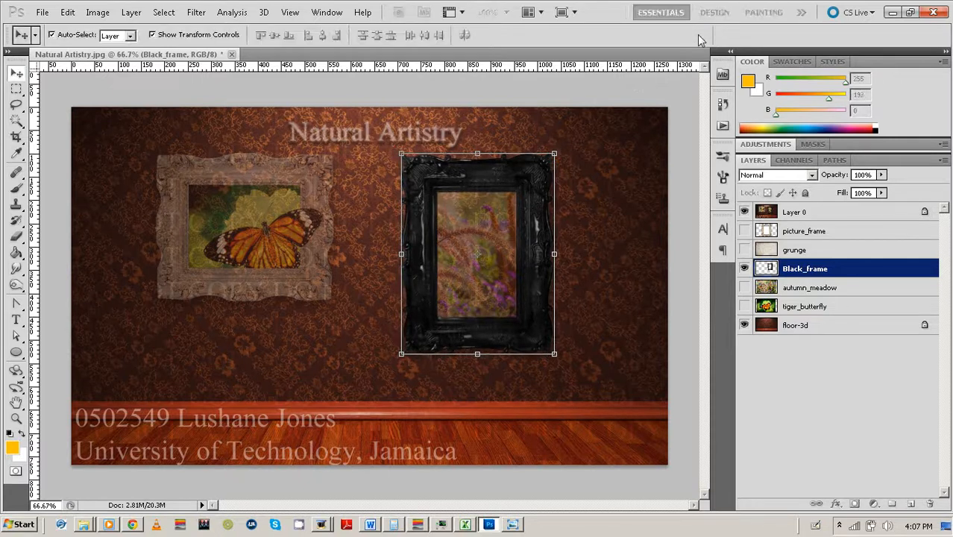
pyautogui.click(687, 176)
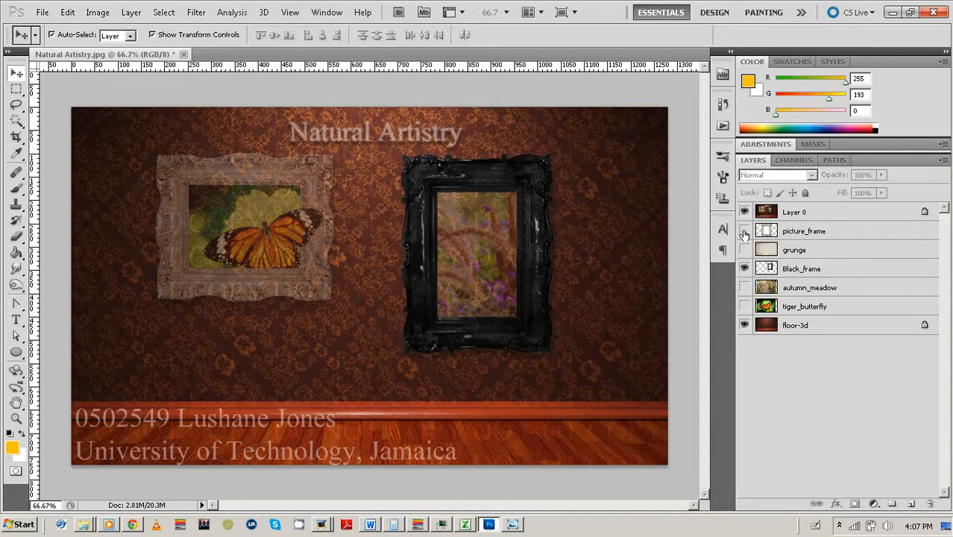
# Show picture_frame, shrink it to about 81% and move it up and right.
pyautogui.click(743, 230)
pyautogui.click(444, 231)
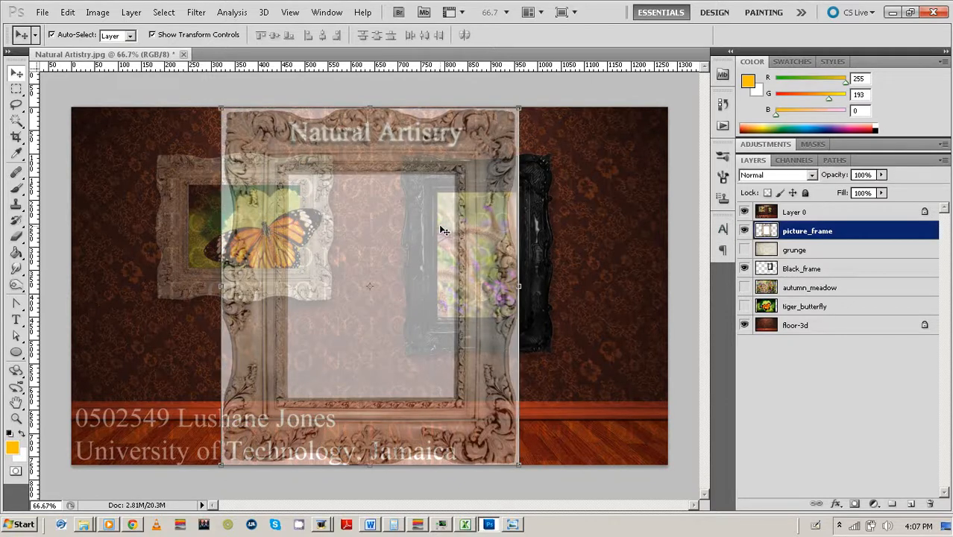
pyautogui.click(521, 107)
pyautogui.moveTo(522, 107); pyautogui.dragTo(490, 142)
pyautogui.moveTo(428, 187); pyautogui.dragTo(445, 172)
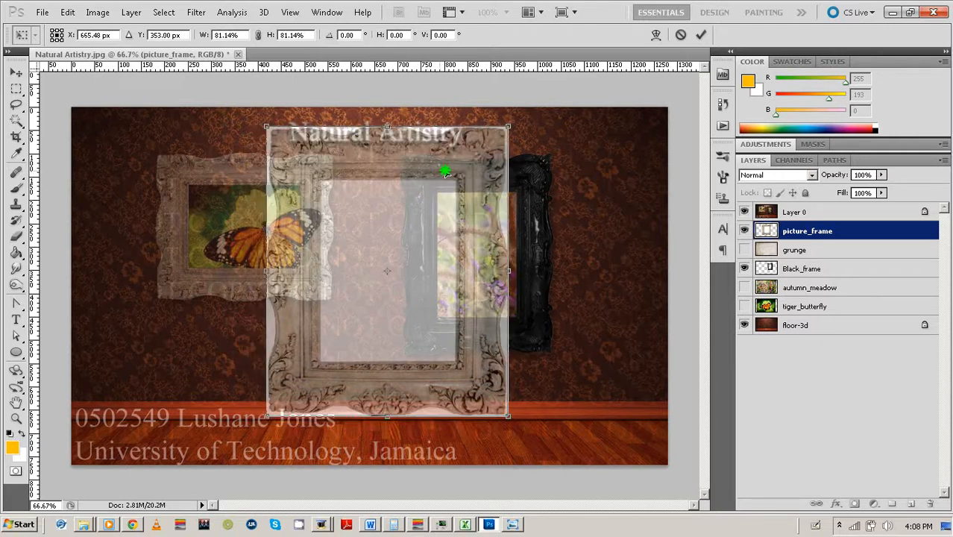
pyautogui.click(701, 35)
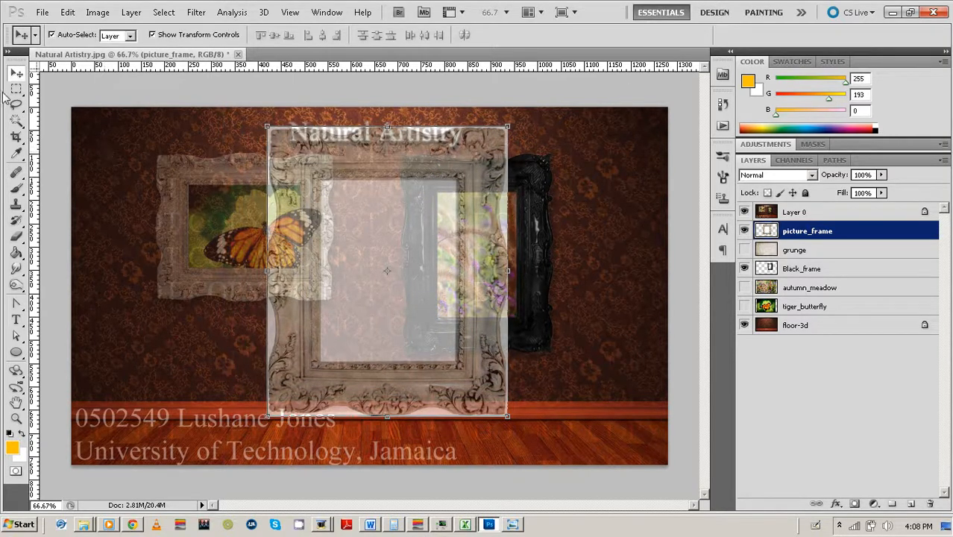
# Hide Layer 0 and delete picture_frame's white opening, outer border and bottom-left edge.
pyautogui.click(16, 121)
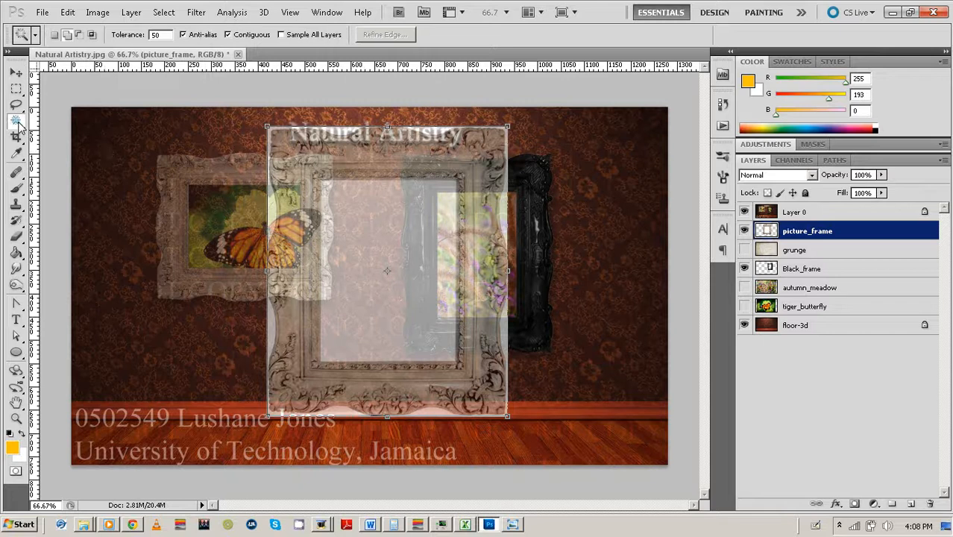
pyautogui.click(370, 227)
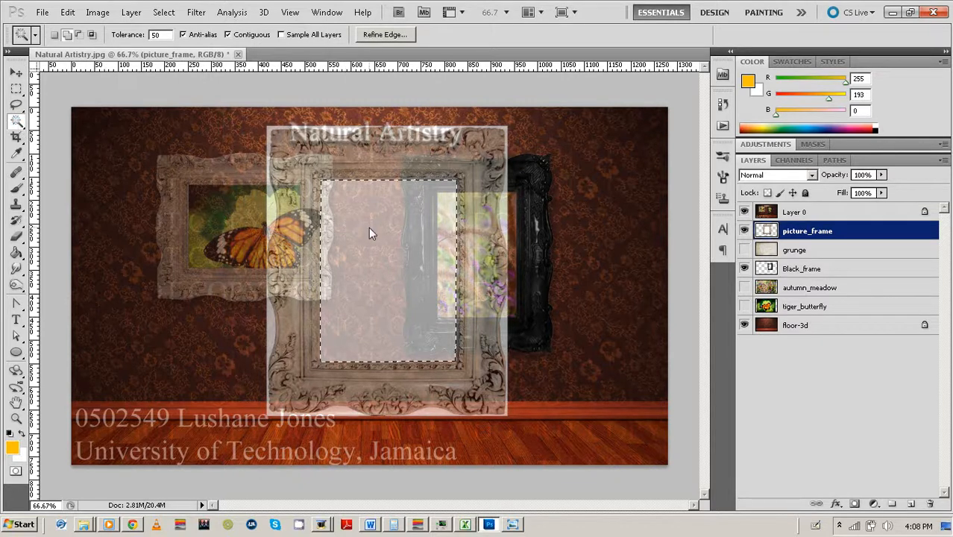
pyautogui.click(744, 212)
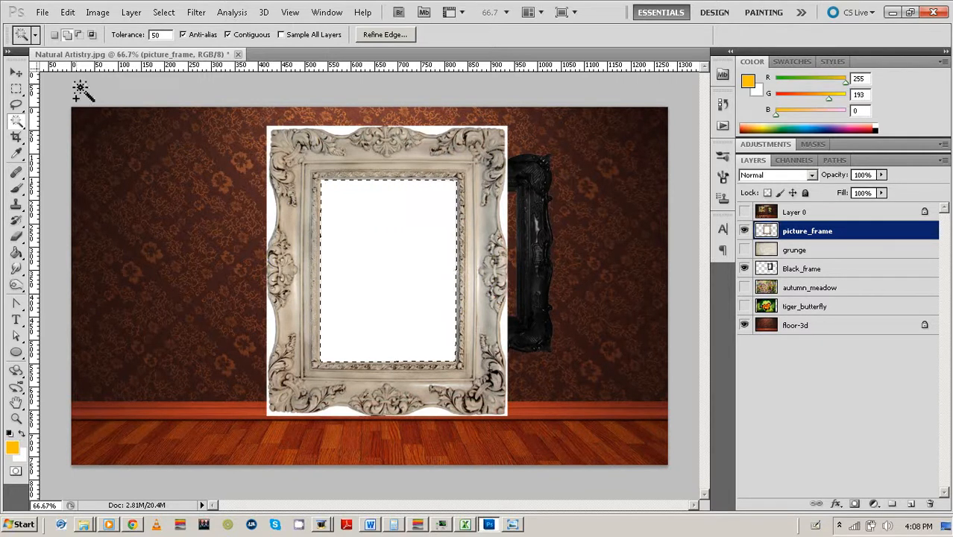
pyautogui.keyDown('shift'); pyautogui.click(275, 208); pyautogui.keyUp('shift')
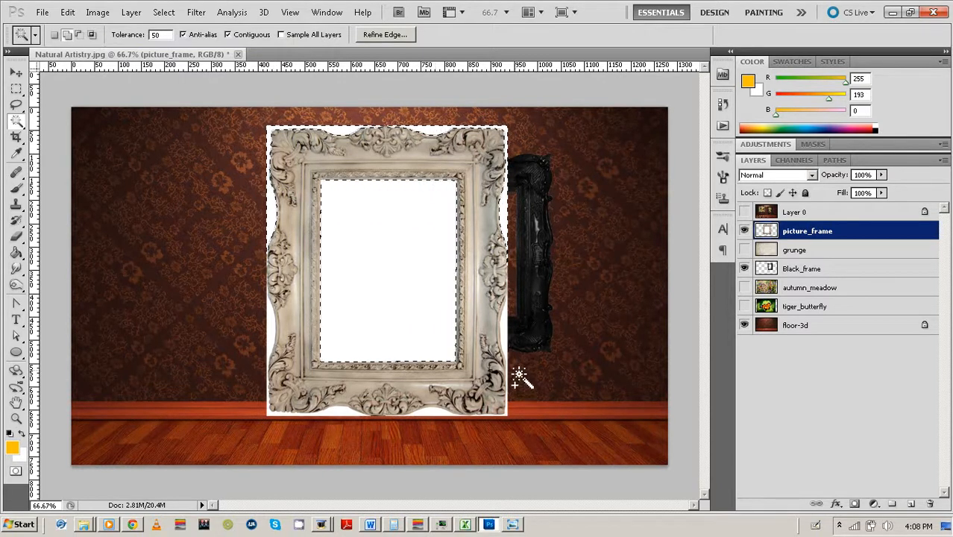
pyautogui.keyDown('shift'); pyautogui.click(341, 410); pyautogui.keyUp('shift')
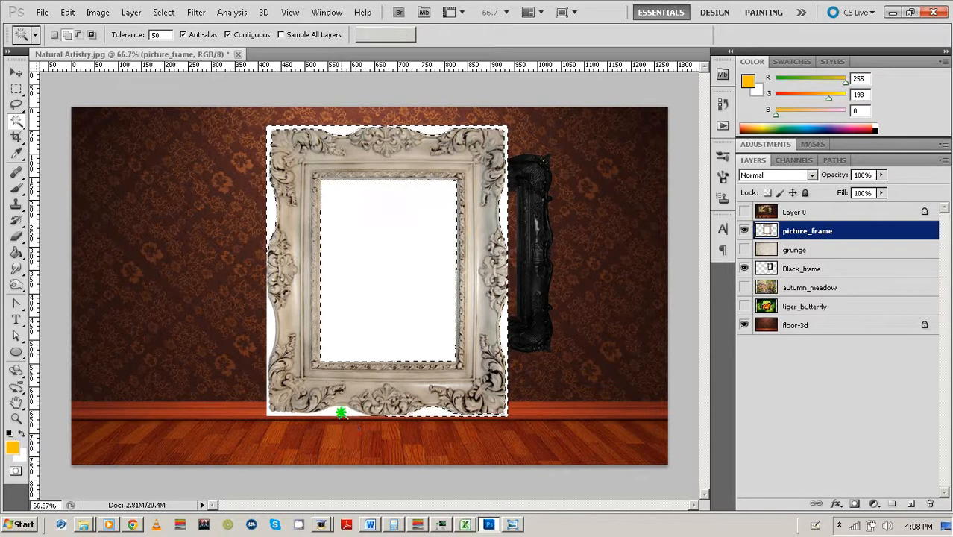
pyautogui.press('Delete')
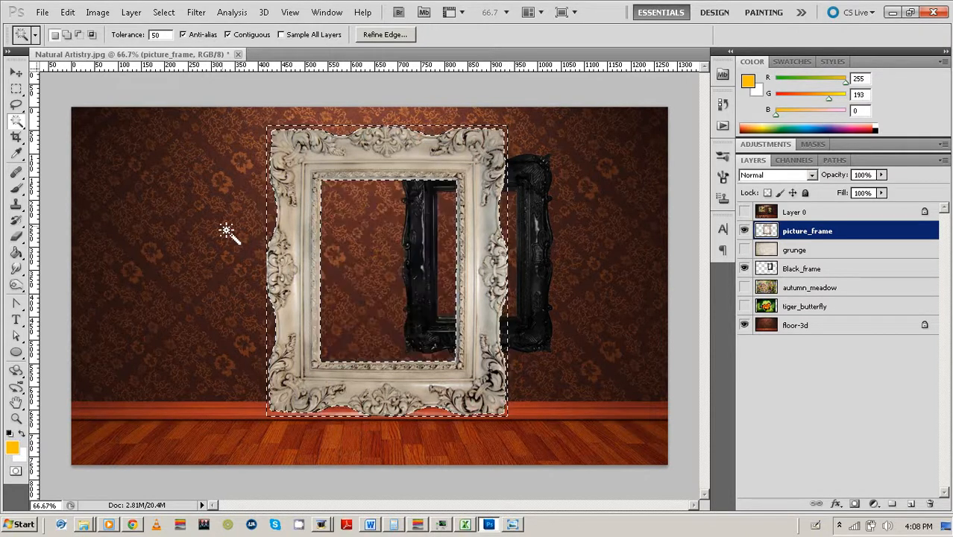
pyautogui.click(67, 80)
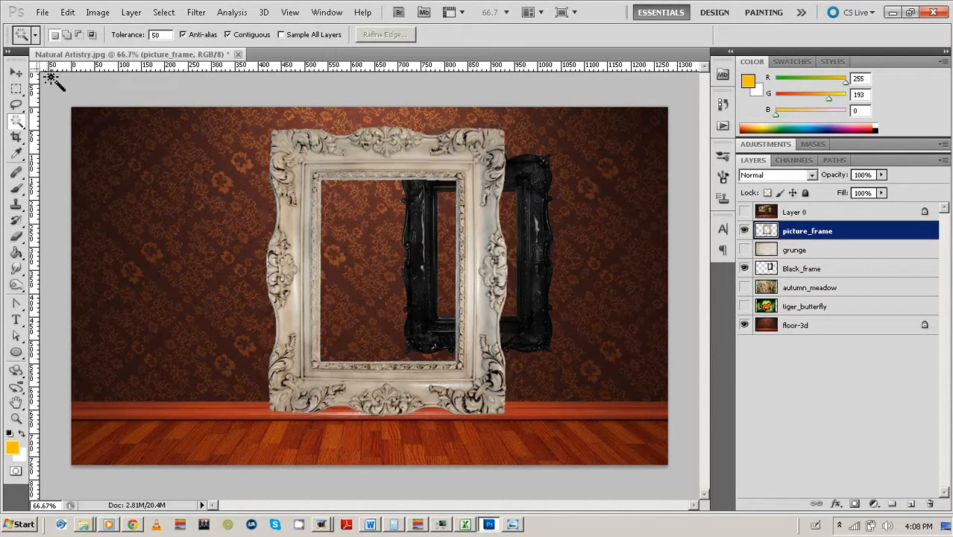
pyautogui.click(16, 73)
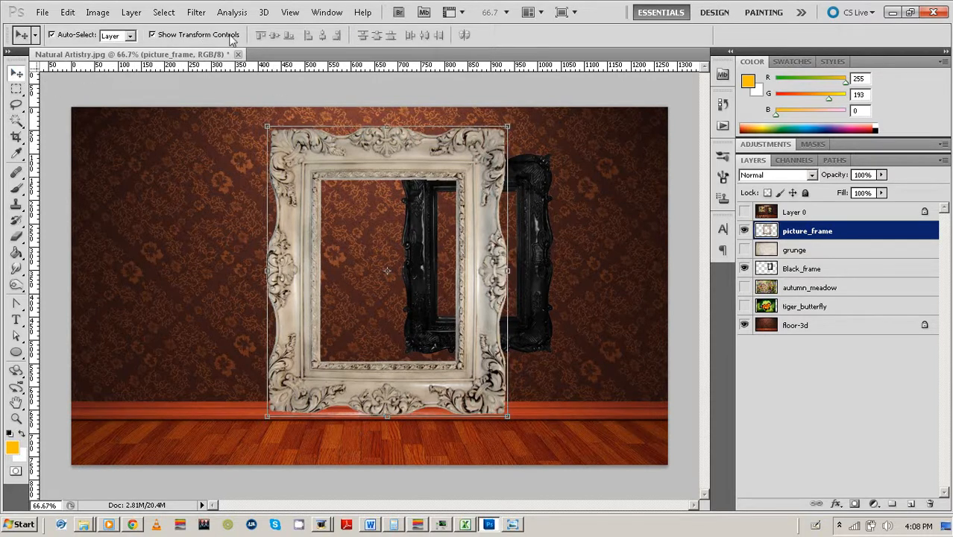
# Rotate picture_frame into landscape orientation.
pyautogui.click(516, 126)
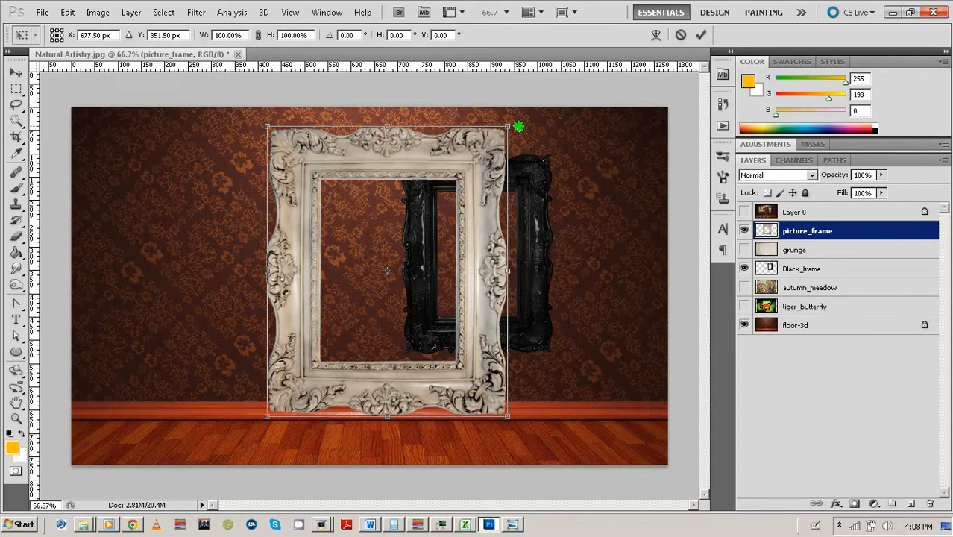
pyautogui.moveTo(518, 126); pyautogui.dragTo(549, 405)
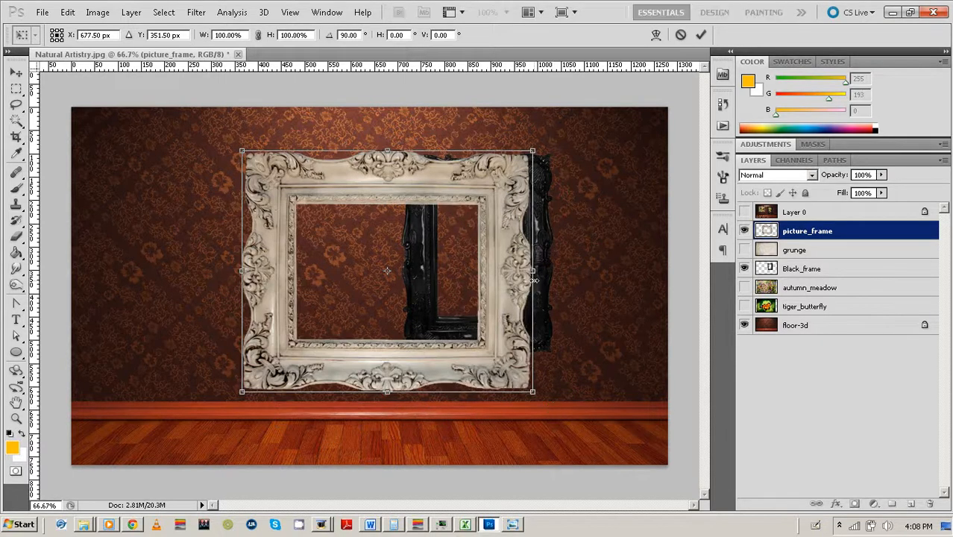
pyautogui.click(701, 35)
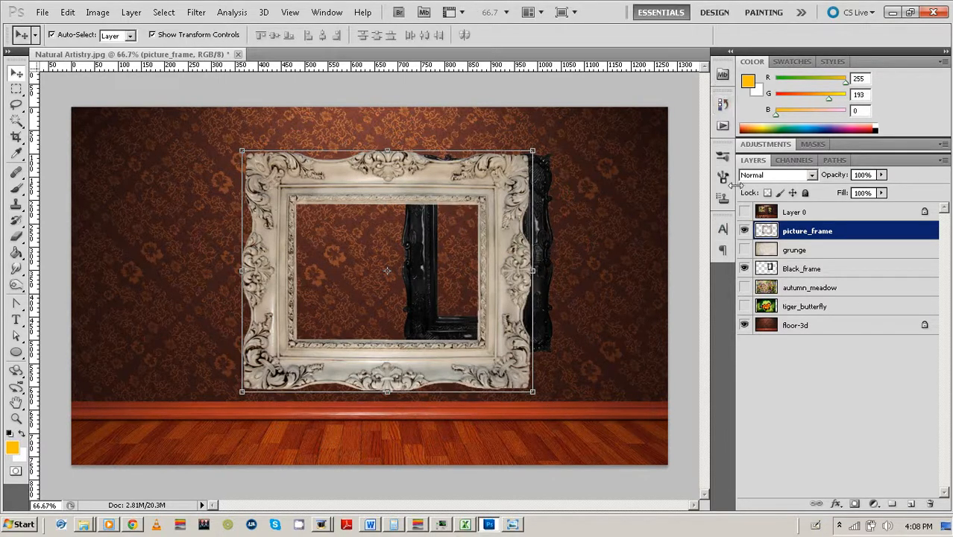
# Show Layer 0, then scale picture_frame to 62.47% and fit it around the butterfly photo.
pyautogui.click(744, 213)
pyautogui.moveTo(528, 202); pyautogui.dragTo(422, 190)
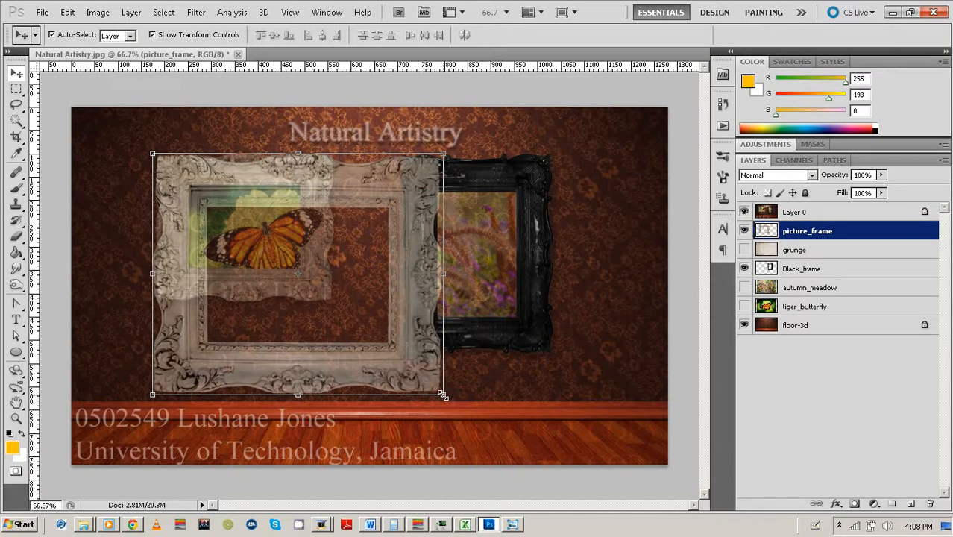
pyautogui.moveTo(442, 393); pyautogui.dragTo(336, 305)
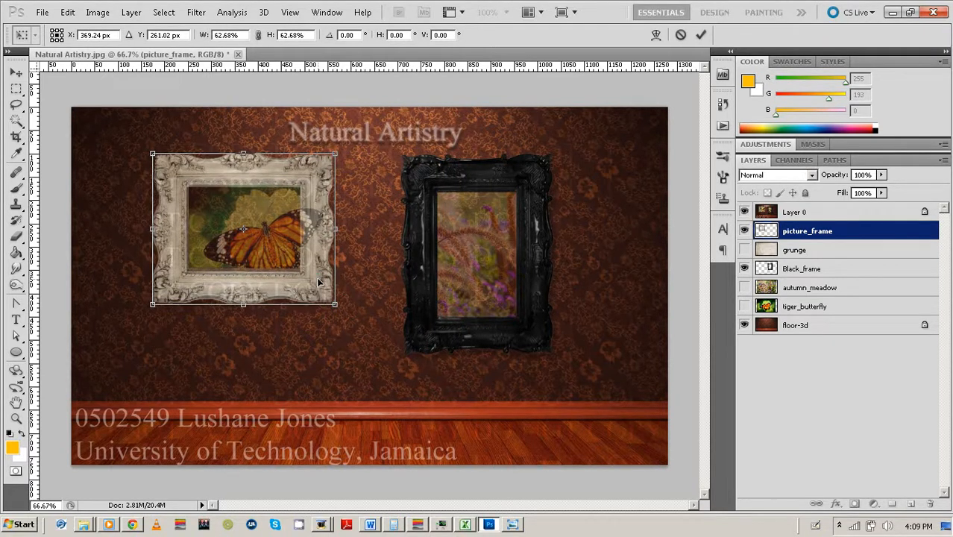
pyautogui.press('Right')
pyautogui.press('Right')
pyautogui.press('Right')
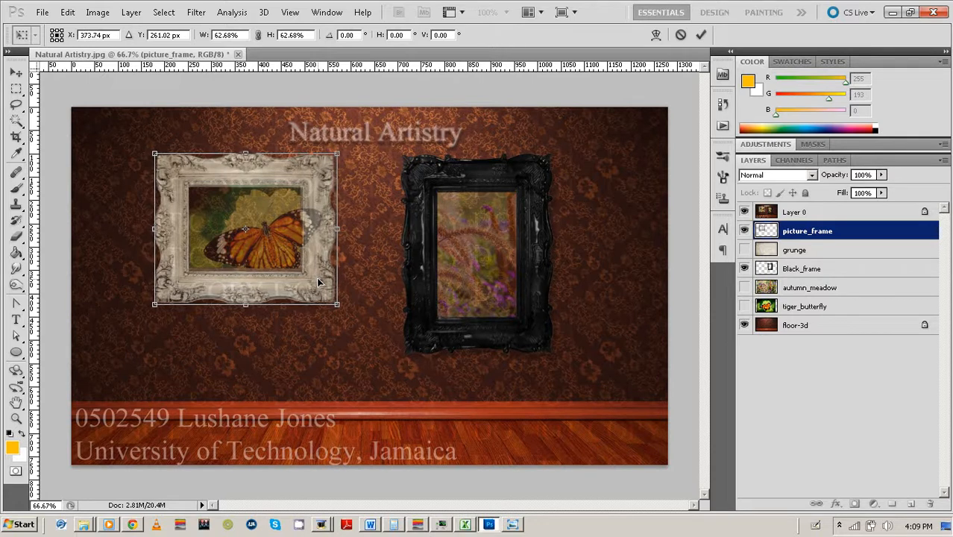
pyautogui.press('Right')
pyautogui.moveTo(336, 306); pyautogui.dragTo(339, 308)
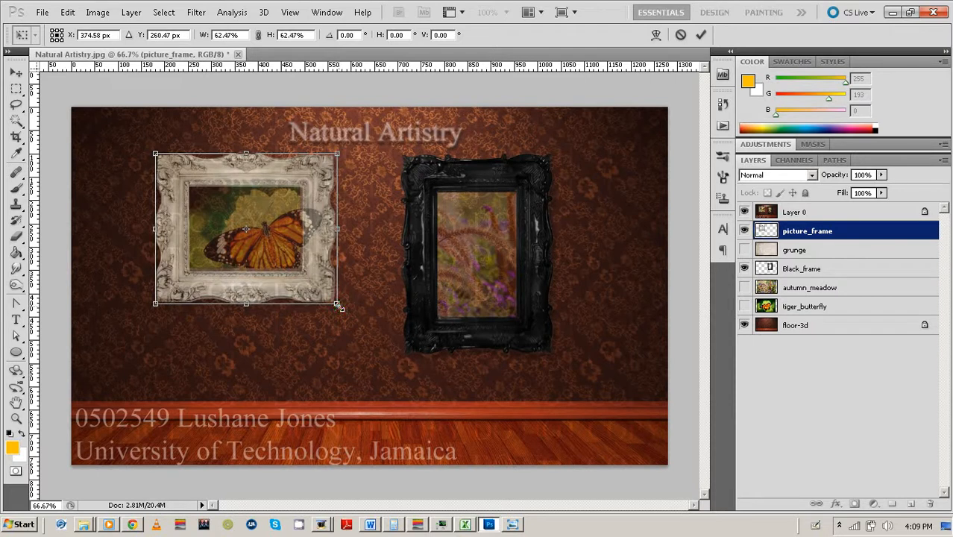
pyautogui.press('Left')
pyautogui.press('Up')
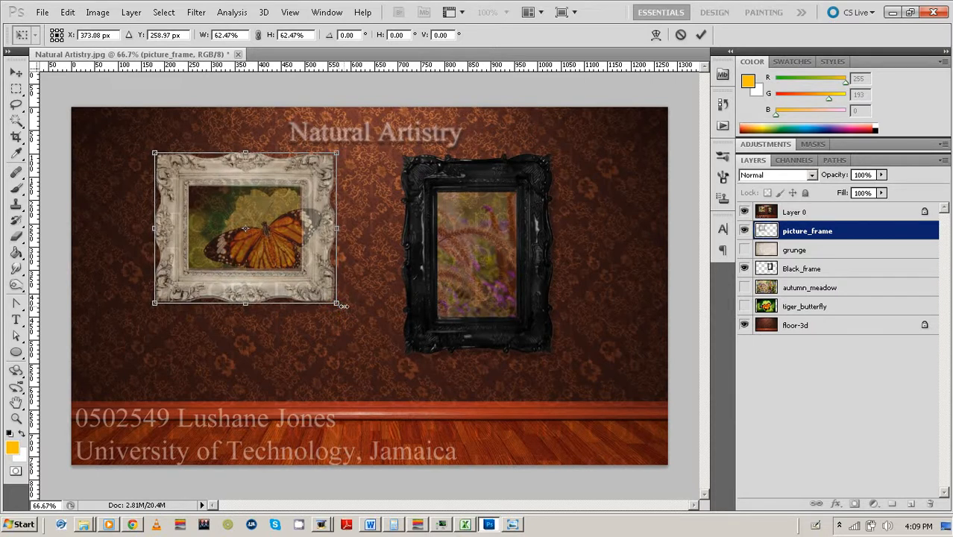
pyautogui.press('Up')
pyautogui.press('Up')
pyautogui.press('Left')
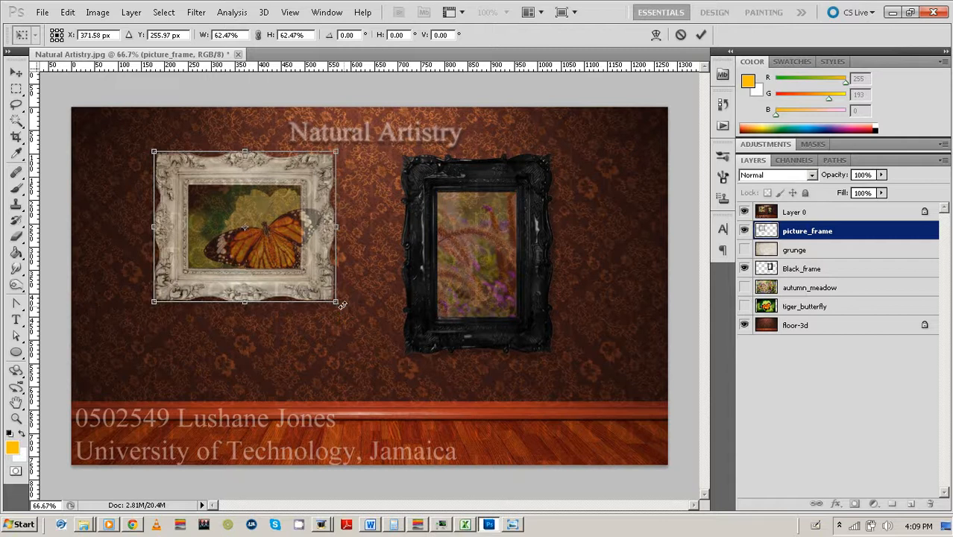
# Commit the white frame's transform and toggle Layer 0 off and on to compare.
pyautogui.click(701, 35)
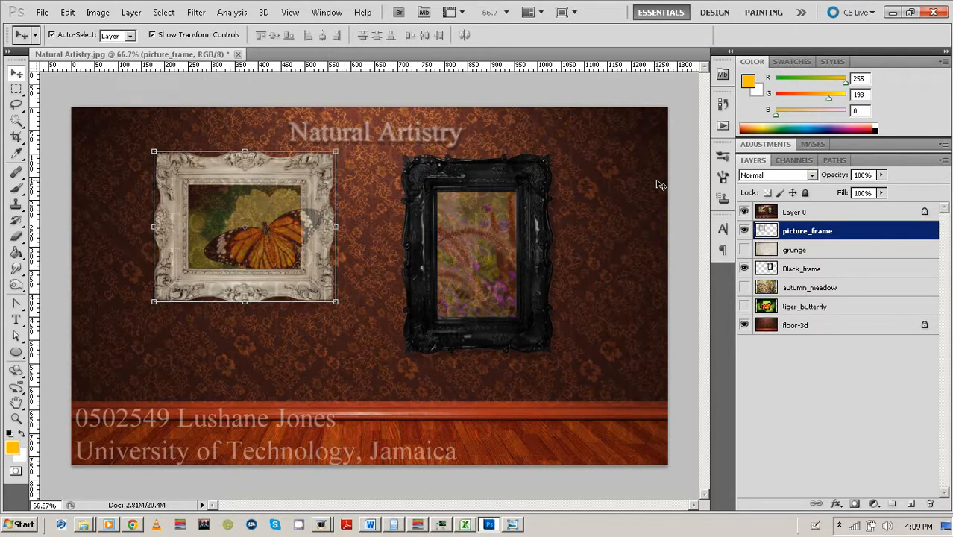
pyautogui.click(683, 178)
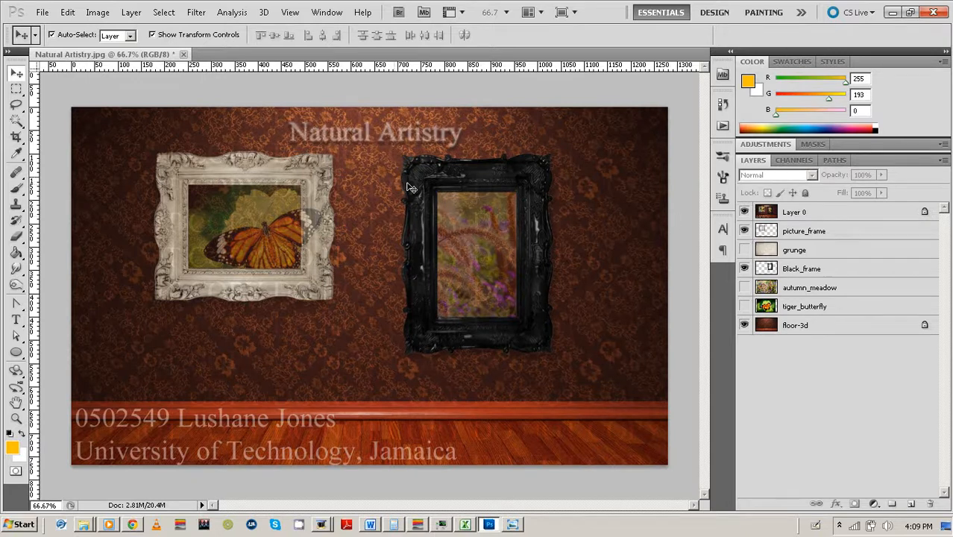
pyautogui.click(743, 212)
pyautogui.click(743, 213)
# Raise Layer 0's opacity to 100% for a full-strength comparison.
pyautogui.click(834, 213)
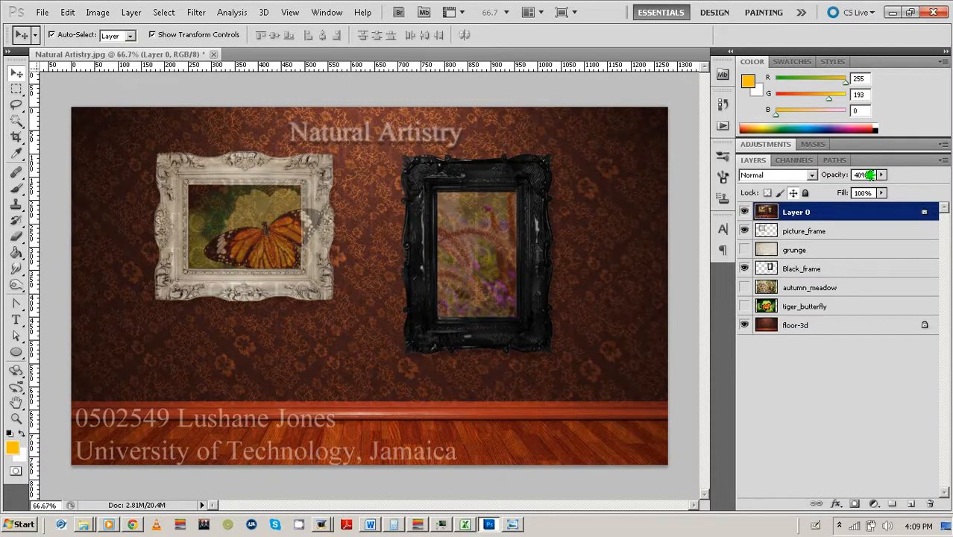
pyautogui.moveTo(870, 175); pyautogui.dragTo(796, 184)
pyautogui.write('100')
pyautogui.press('Return')
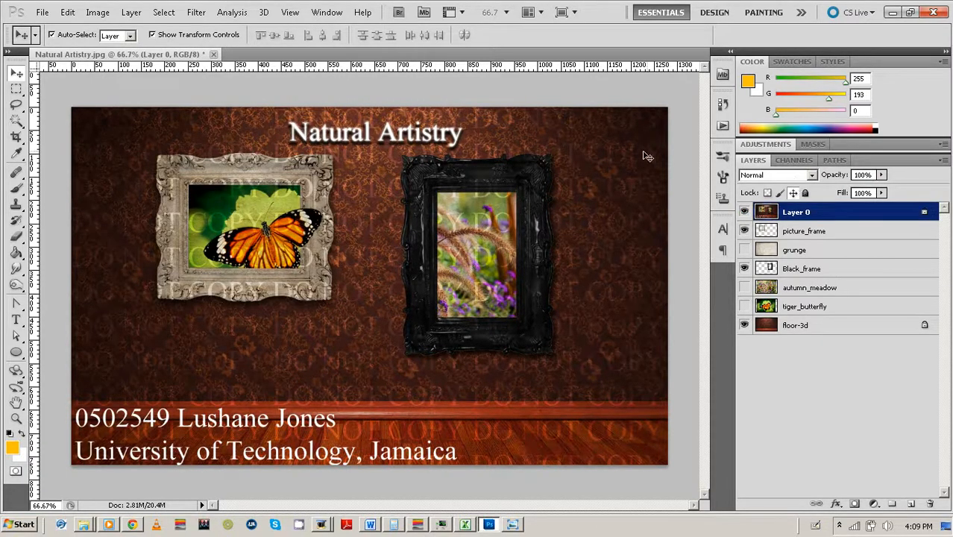
pyautogui.click(678, 152)
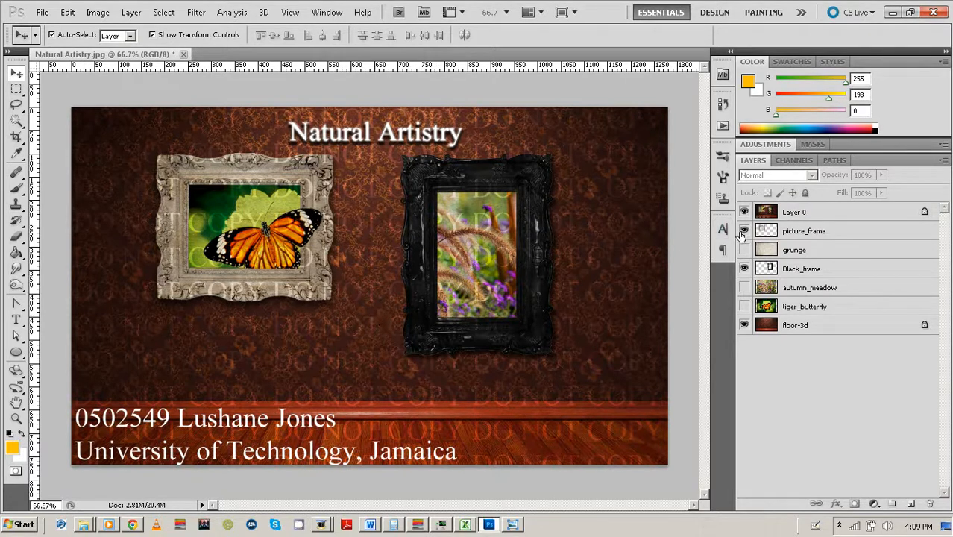
# Return Layer 0's opacity to 40% and select the black frame layer.
pyautogui.click(744, 212)
pyautogui.click(744, 212)
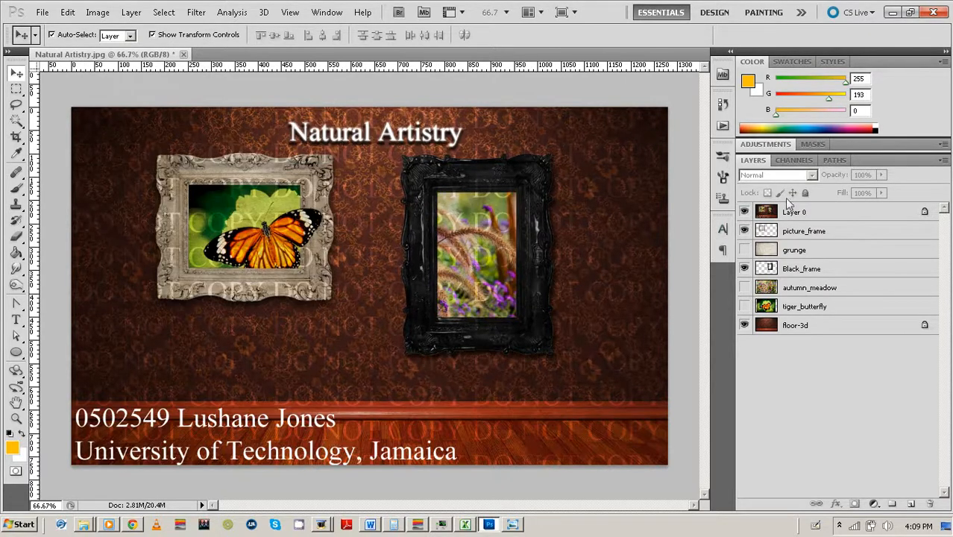
pyautogui.click(851, 211)
pyautogui.moveTo(864, 176); pyautogui.dragTo(838, 177)
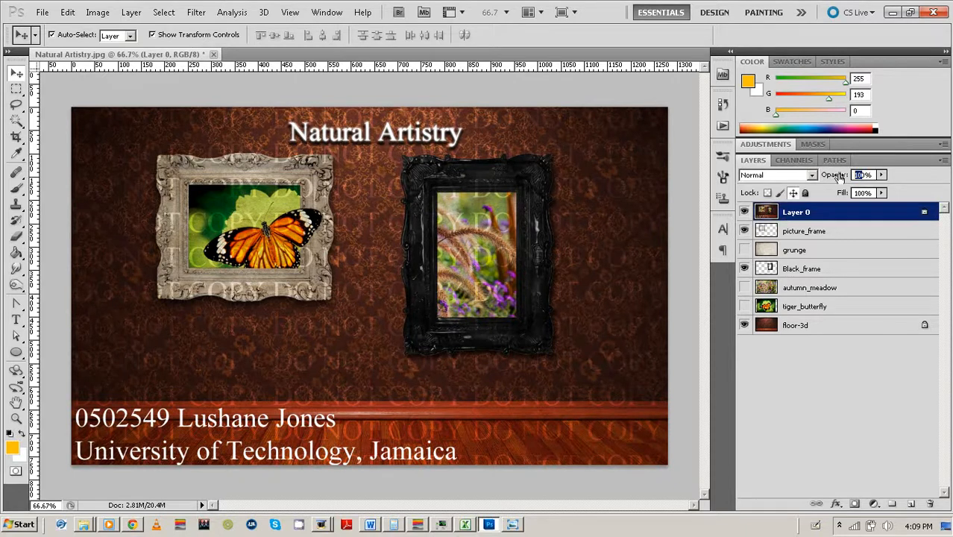
pyautogui.write('40')
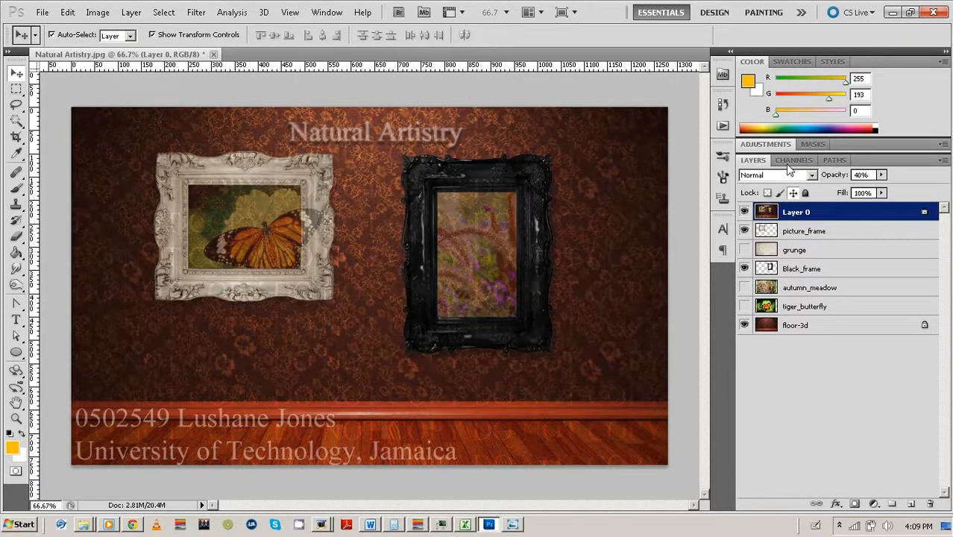
pyautogui.click(693, 156)
pyautogui.click(810, 237)
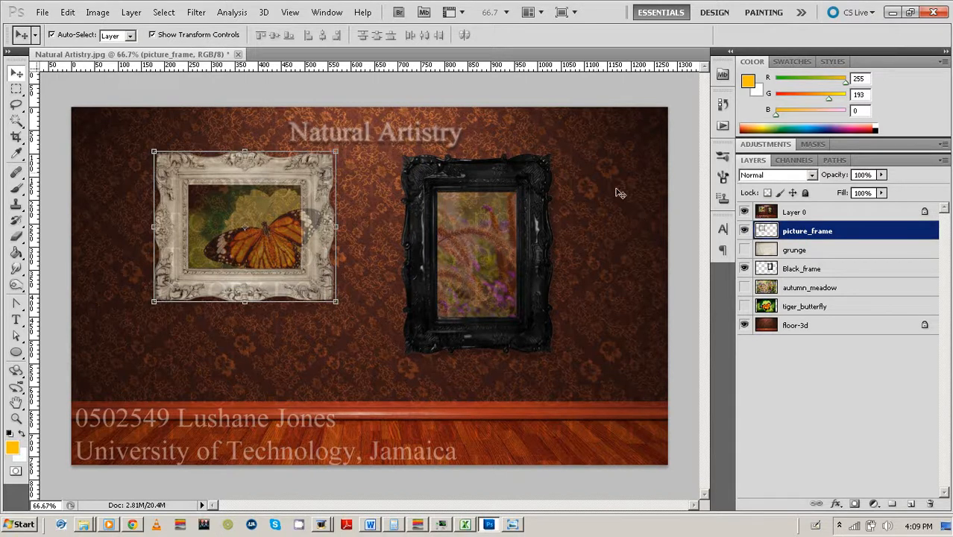
pyautogui.click(552, 172)
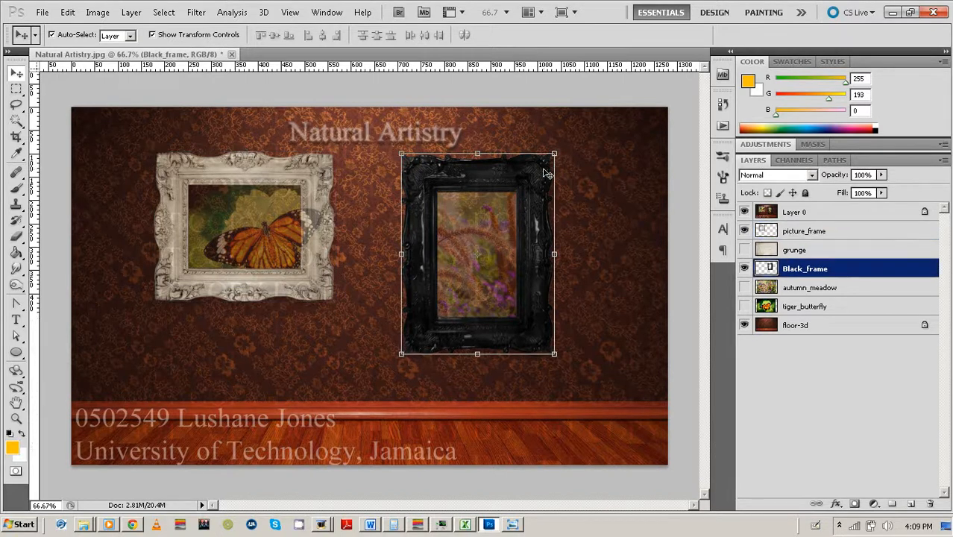
# Give Black_frame a Drop Shadow with 9 px distance, 20% spread and 10 px size.
pyautogui.rightClick(910, 274)
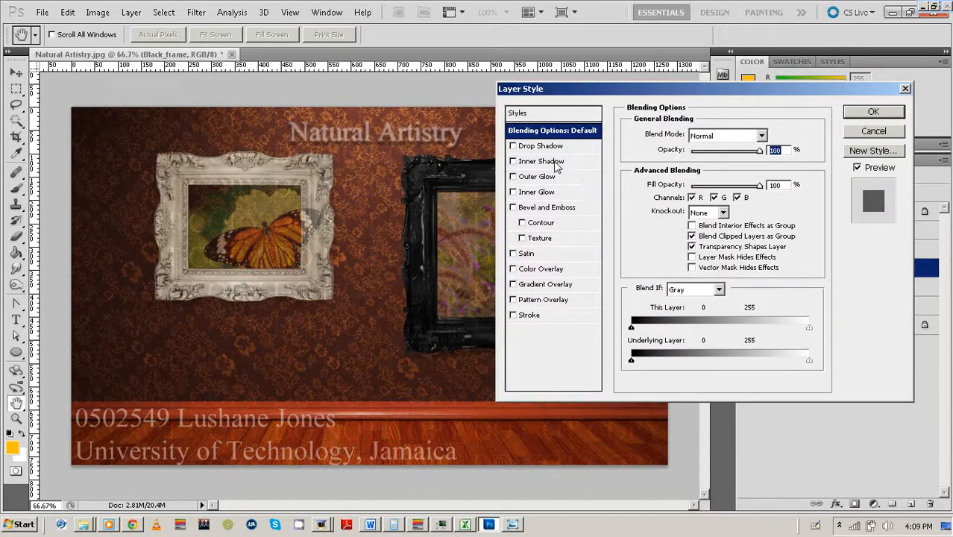
pyautogui.click(513, 147)
pyautogui.moveTo(619, 88); pyautogui.dragTo(690, 50)
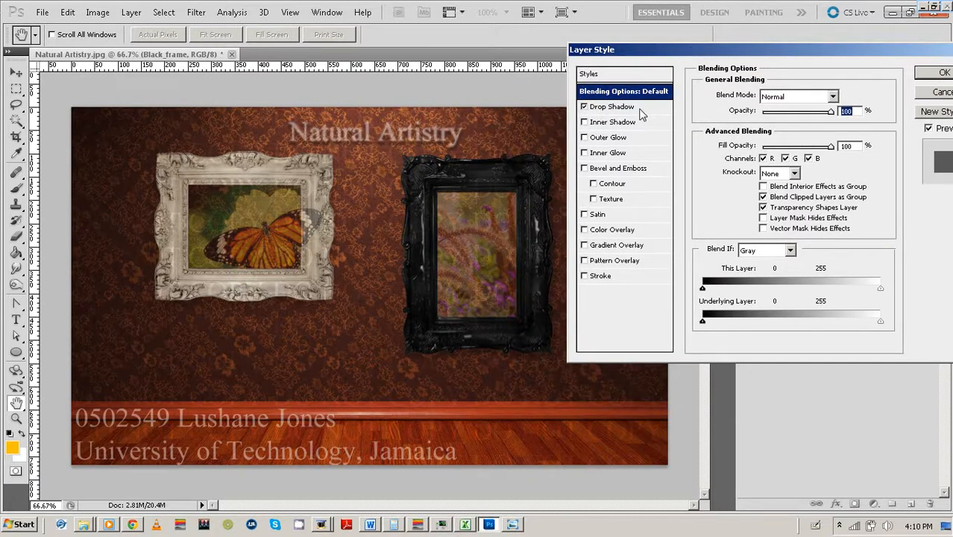
pyautogui.click(610, 114)
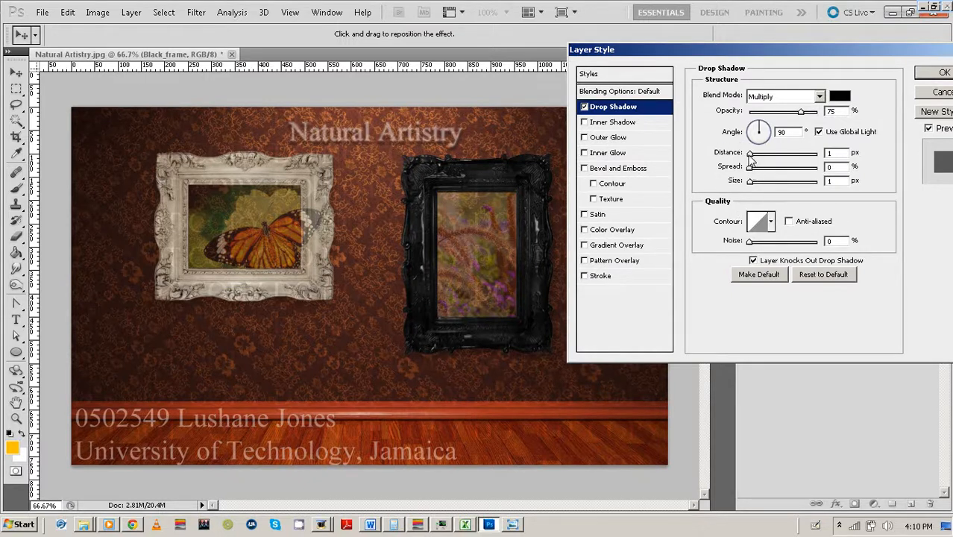
pyautogui.moveTo(748, 155)
pyautogui.mouseDown()
pyautogui.moveTo(759, 187)
pyautogui.moveTo(750, 186)
pyautogui.moveTo(755, 171)
pyautogui.moveTo(766, 171)
pyautogui.moveTo(755, 187)
pyautogui.mouseUp()
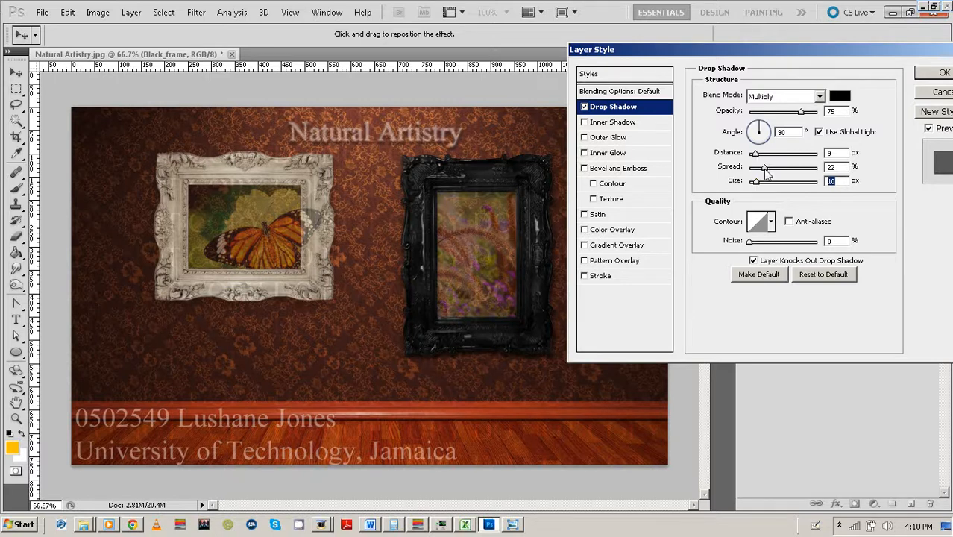
pyautogui.moveTo(765, 172); pyautogui.dragTo(765, 173)
pyautogui.click(942, 73)
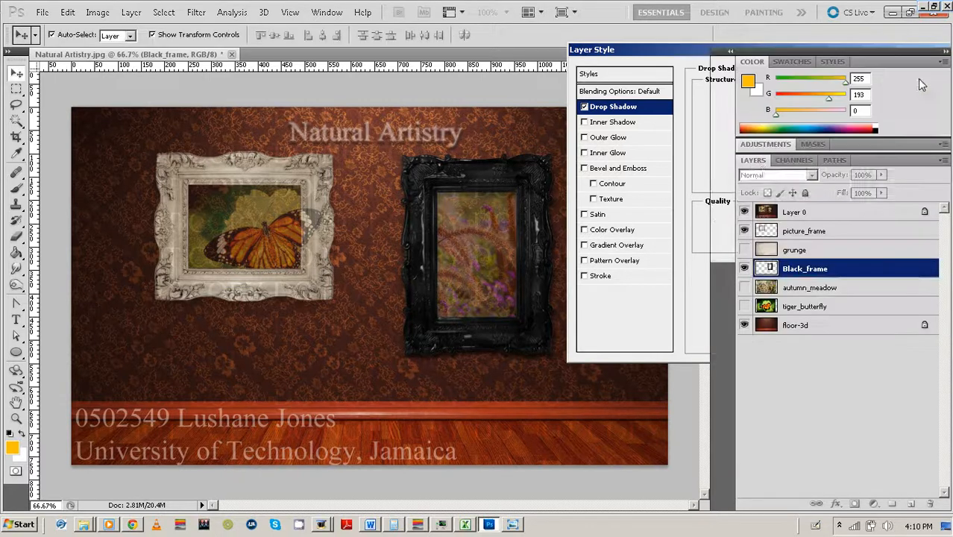
pyautogui.click(677, 193)
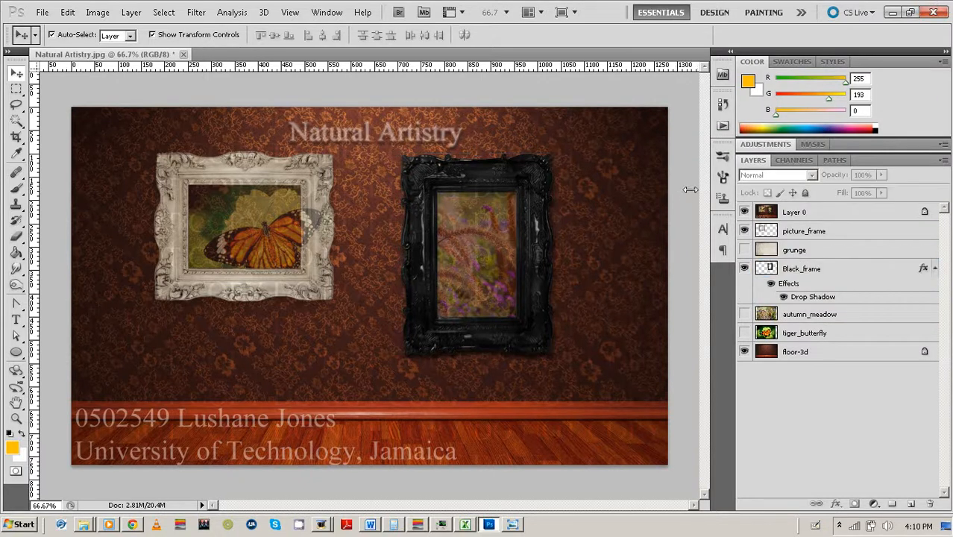
# Copy Black_frame's layer style and paste the drop shadow onto picture_frame.
pyautogui.rightClick(898, 272)
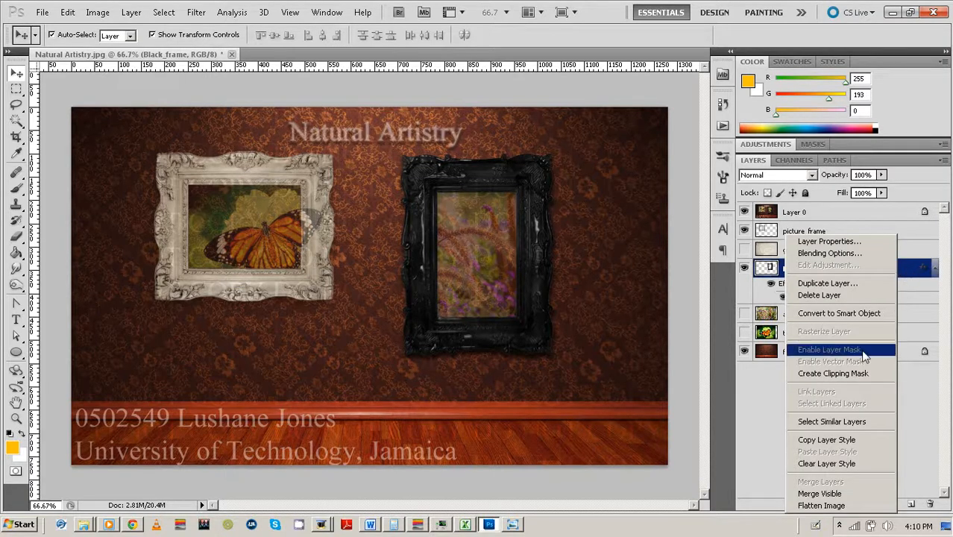
pyautogui.click(822, 444)
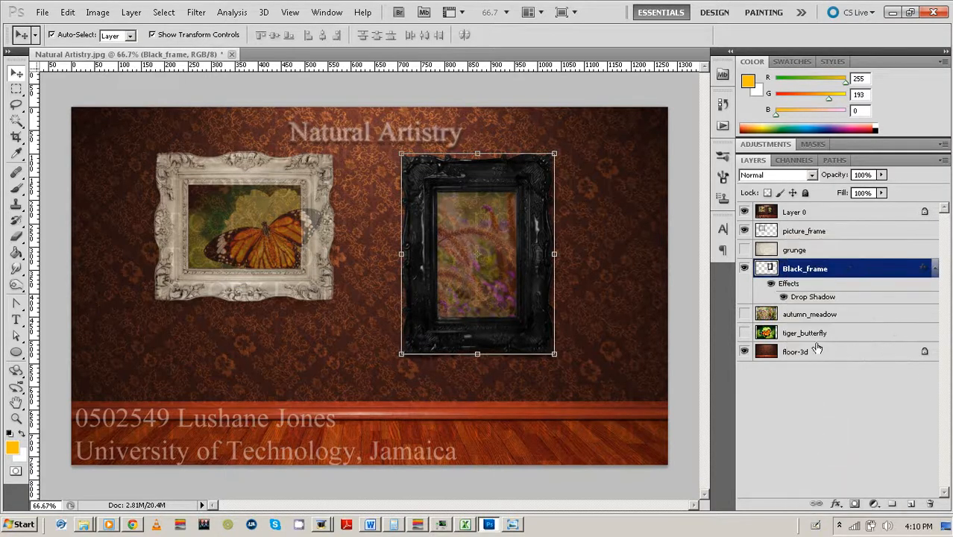
pyautogui.click(880, 238)
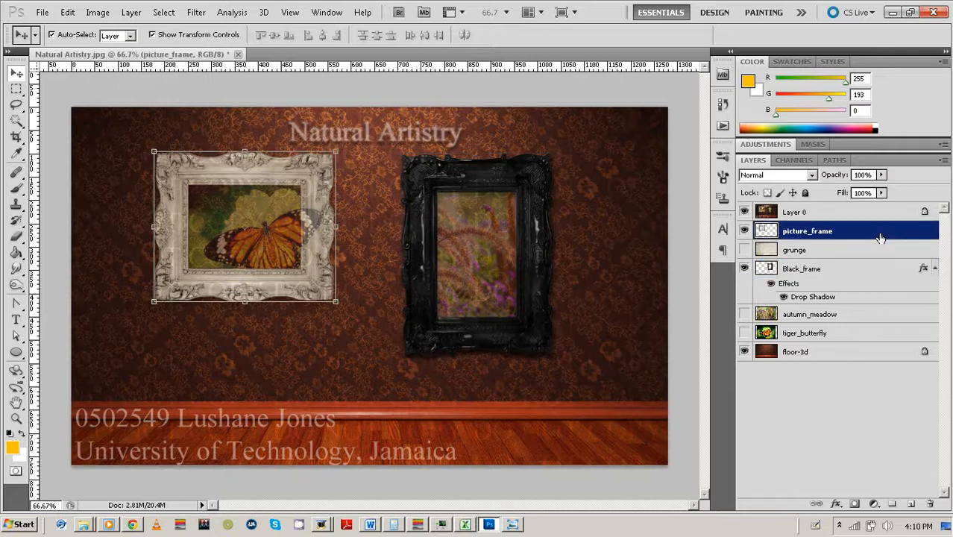
pyautogui.rightClick(880, 238)
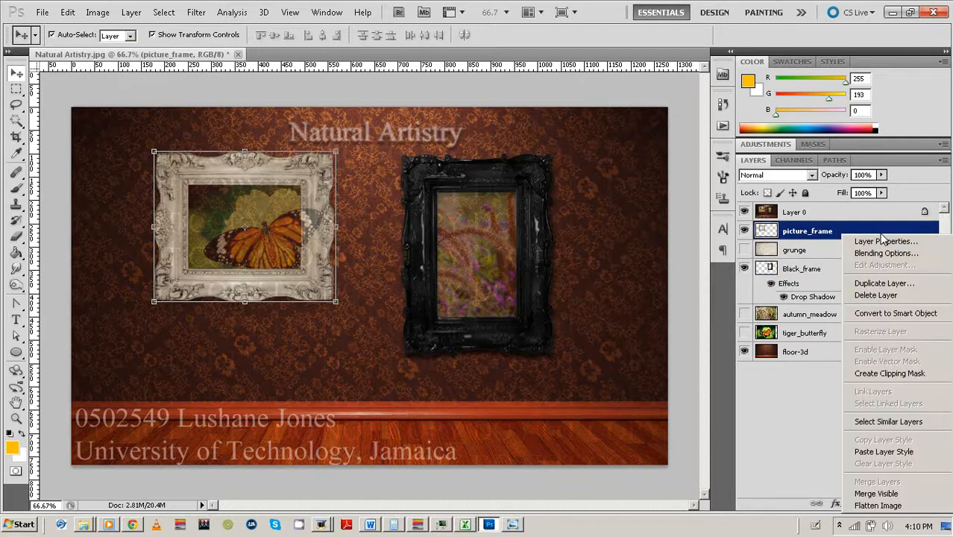
pyautogui.click(872, 452)
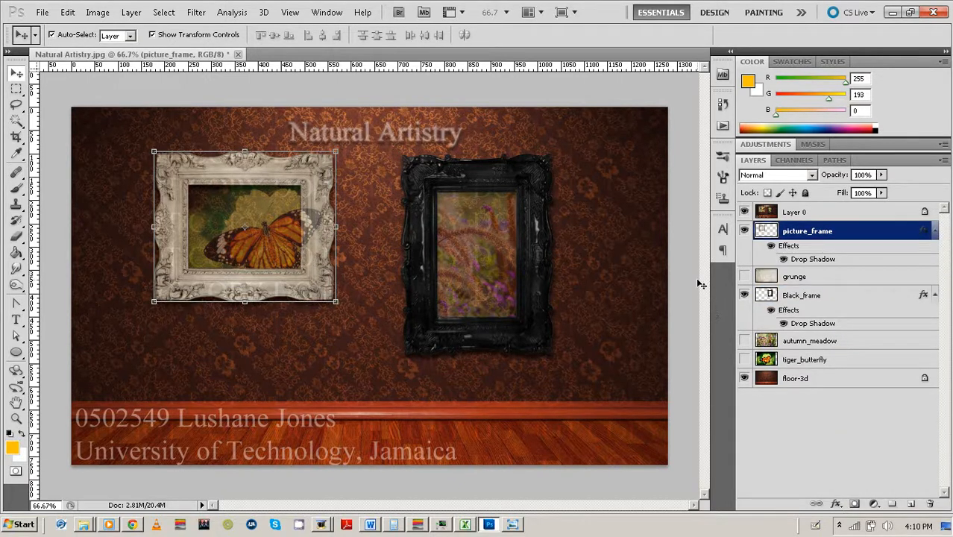
pyautogui.click(687, 260)
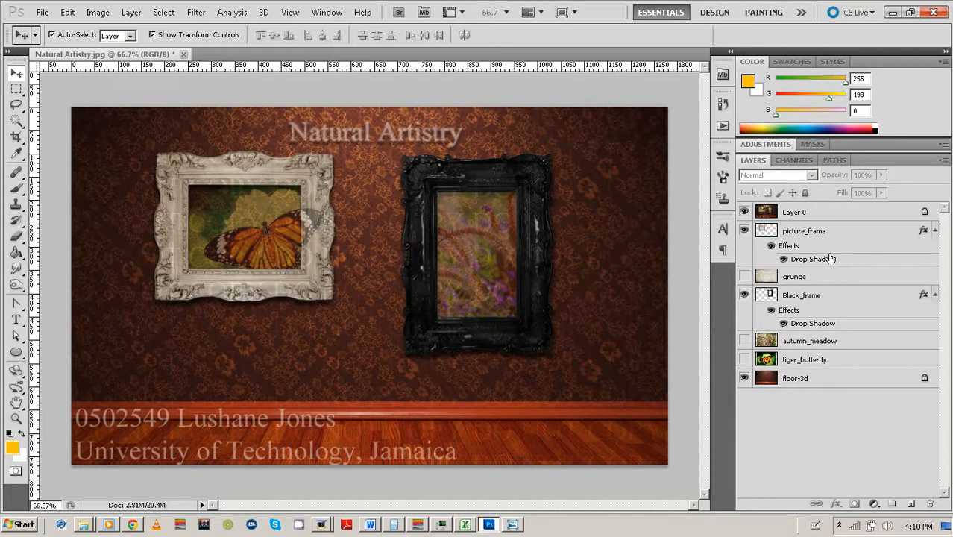
# Move both frame layers just above floor-3d and lock each one's position.
pyautogui.moveTo(824, 234); pyautogui.dragTo(825, 363)
pyautogui.moveTo(799, 249); pyautogui.dragTo(792, 326)
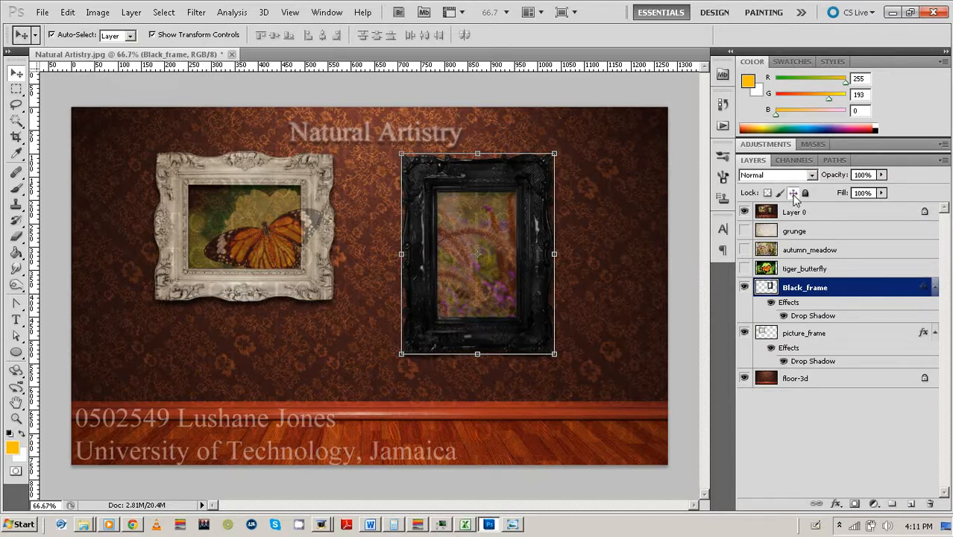
pyautogui.click(793, 193)
pyautogui.click(827, 333)
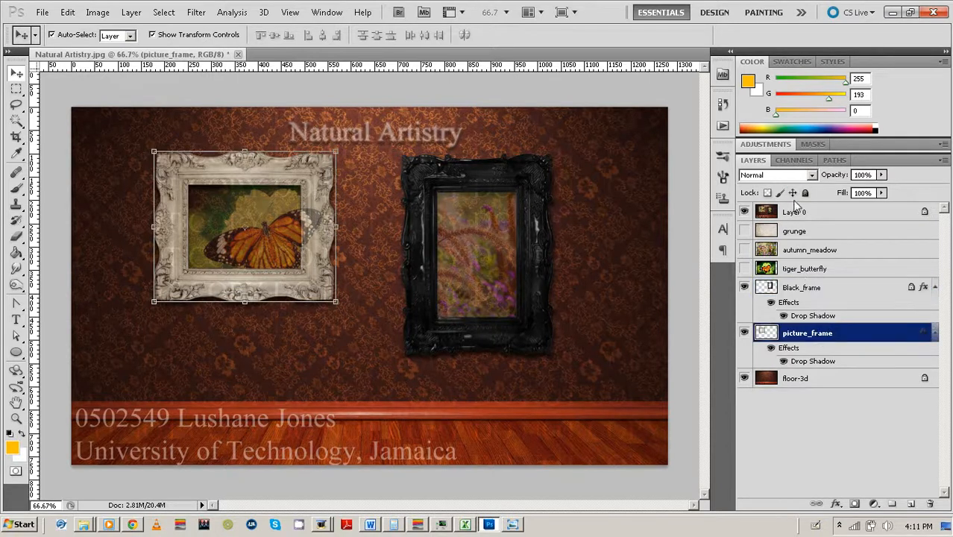
pyautogui.click(793, 193)
pyautogui.click(693, 177)
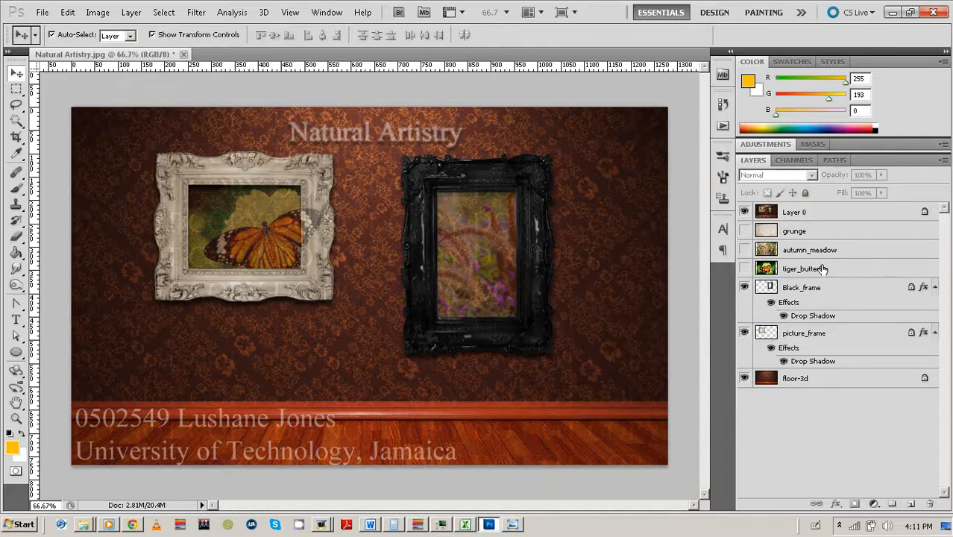
pyautogui.click(800, 253)
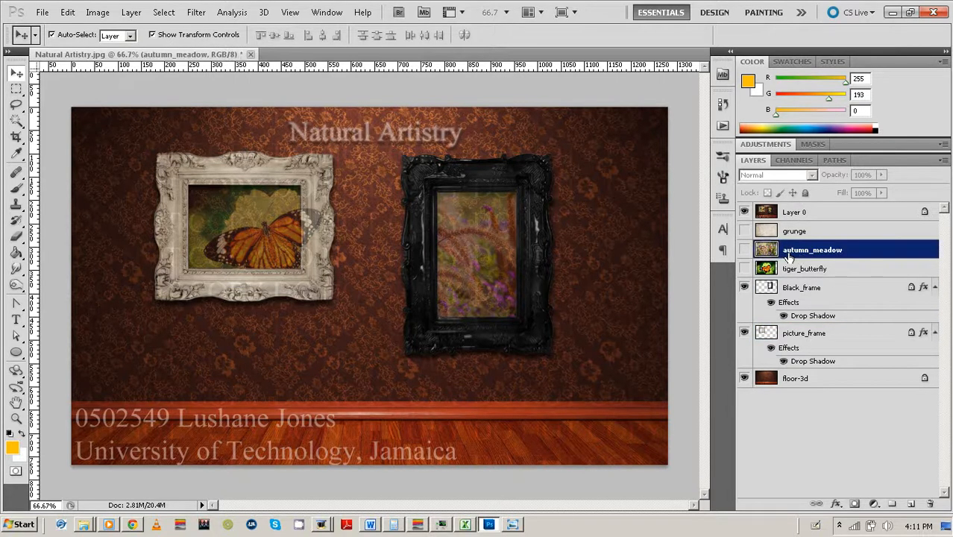
# Show autumn_meadow, scale it to about 36% and position it over the black frame's opening.
pyautogui.click(743, 250)
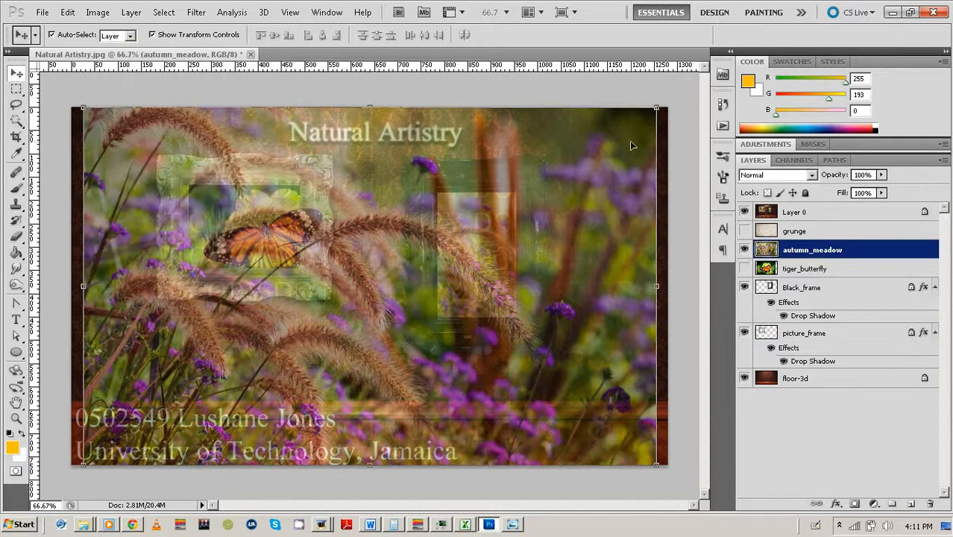
pyautogui.click(655, 109)
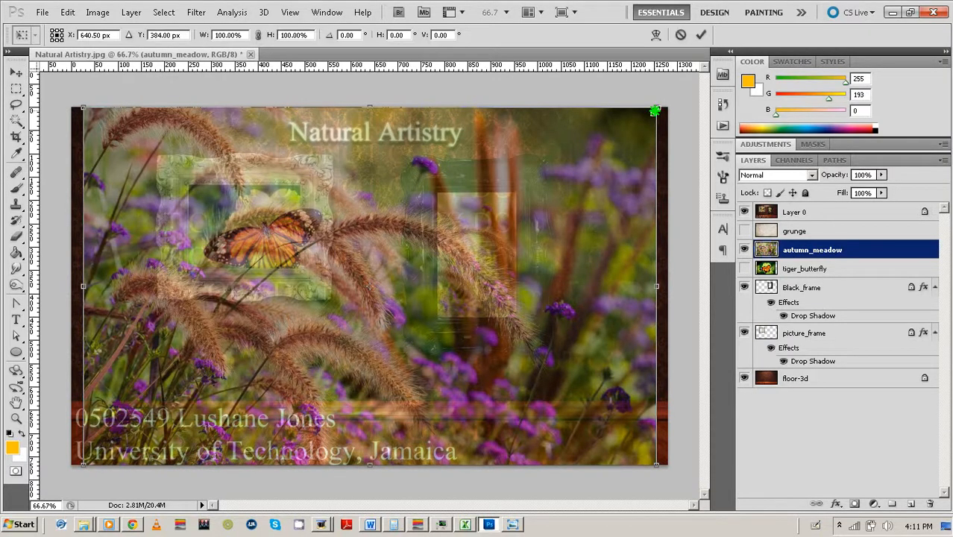
pyautogui.moveTo(655, 108); pyautogui.dragTo(490, 211)
pyautogui.moveTo(451, 251); pyautogui.dragTo(546, 223)
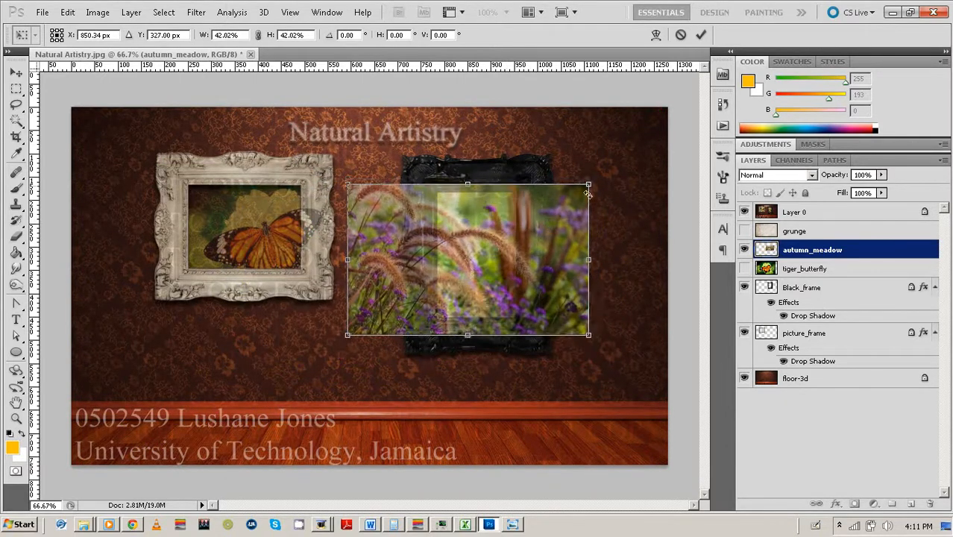
pyautogui.moveTo(592, 183); pyautogui.dragTo(576, 191)
pyautogui.press('Up')
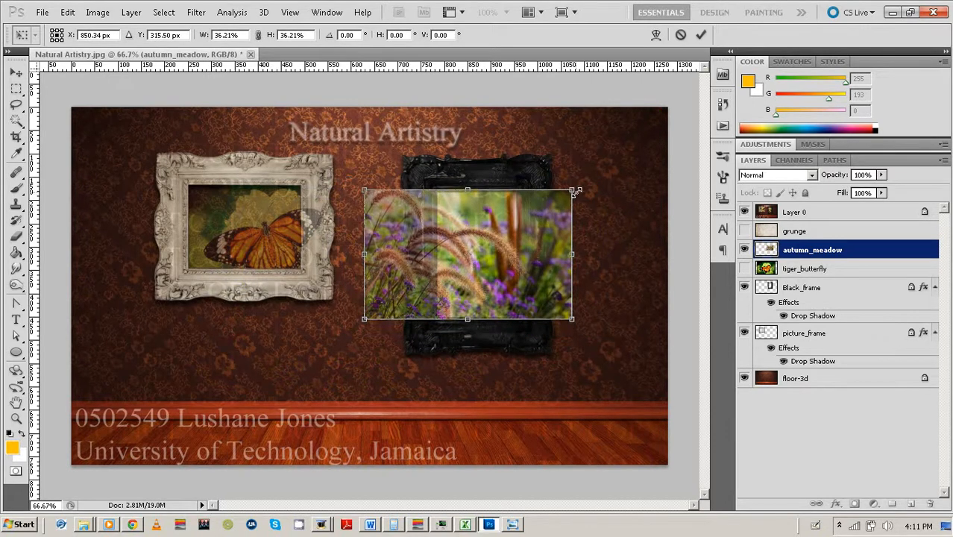
pyautogui.moveTo(532, 212)
pyautogui.mouseDown()
pyautogui.moveTo(548, 204)
pyautogui.moveTo(532, 211)
pyautogui.mouseUp()
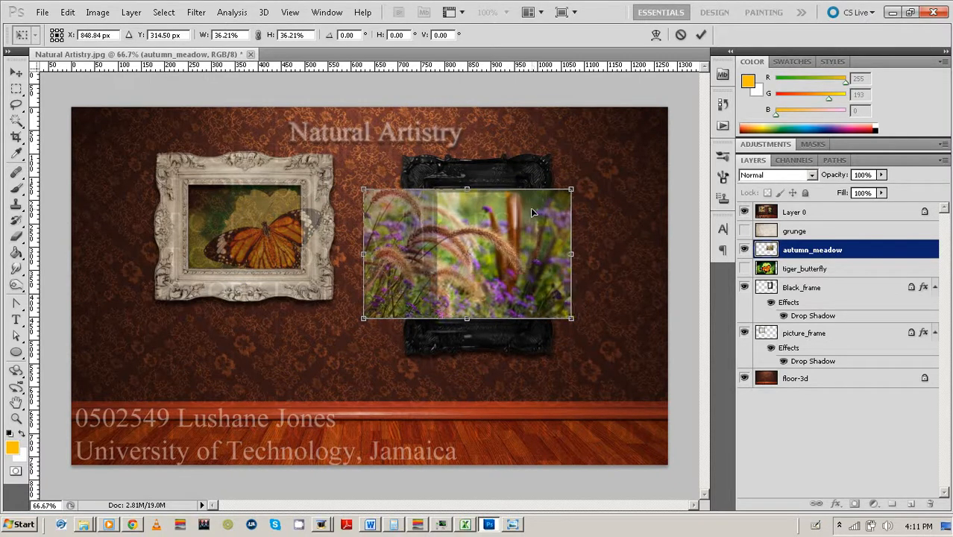
pyautogui.press('Right')
pyautogui.press('Up')
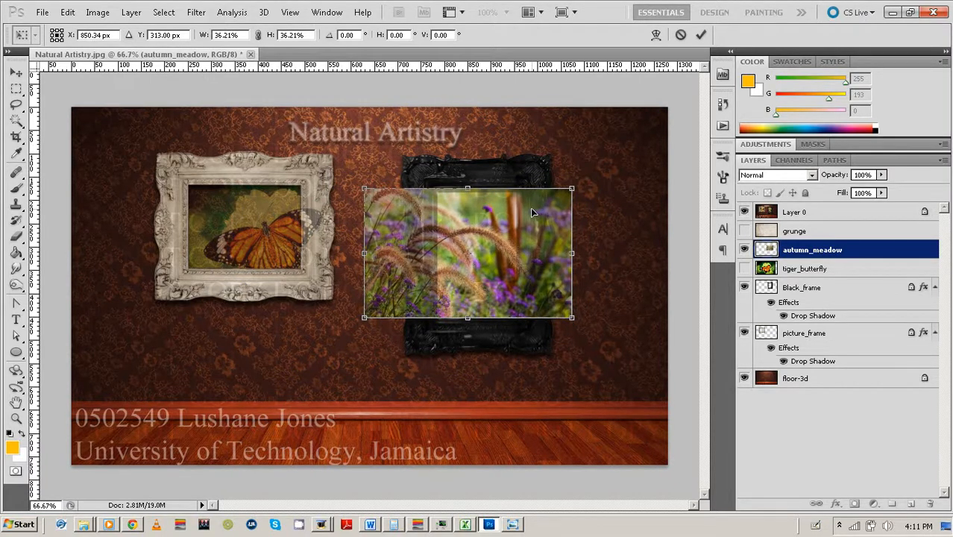
pyautogui.click(700, 36)
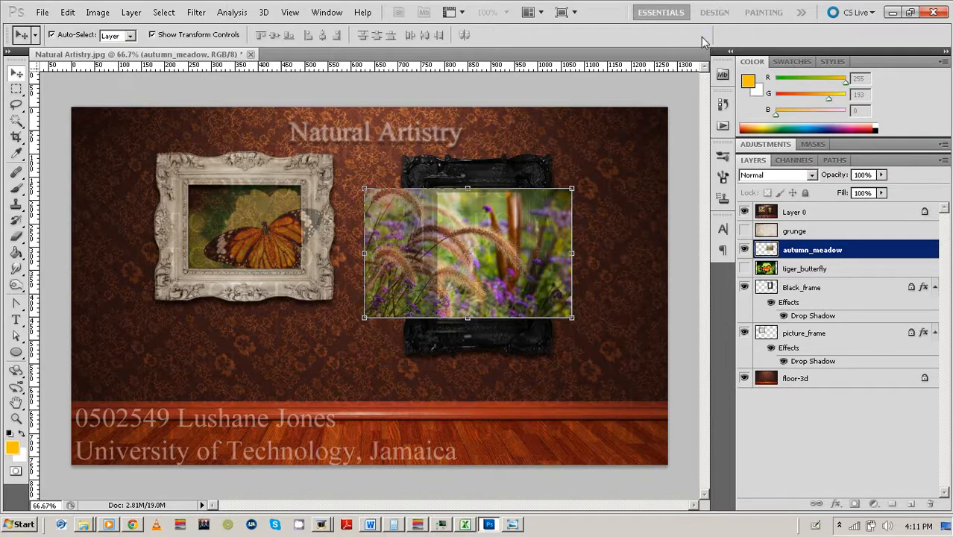
pyautogui.click(678, 146)
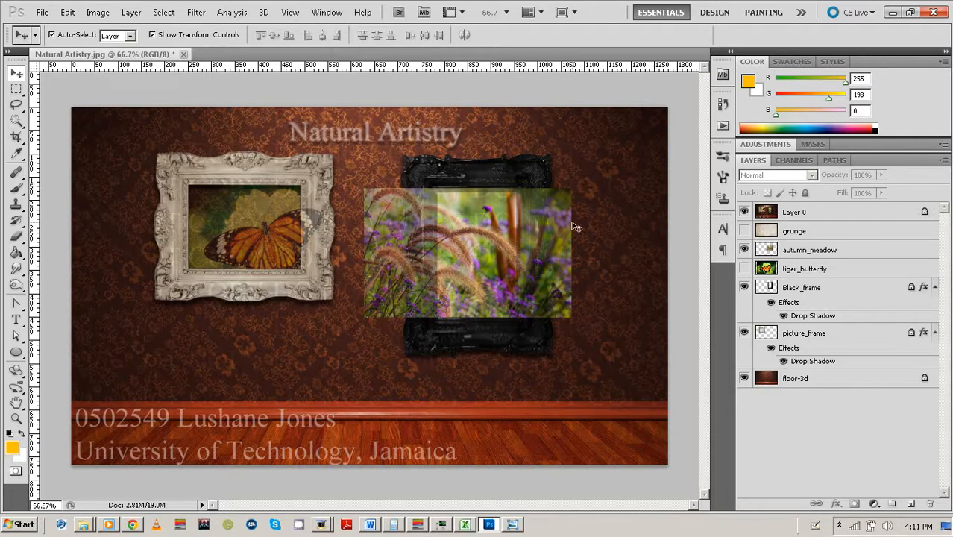
# Add a layer mask confining autumn_meadow to Black_frame's opening, then show tiger_butterfly.
pyautogui.click(757, 289)
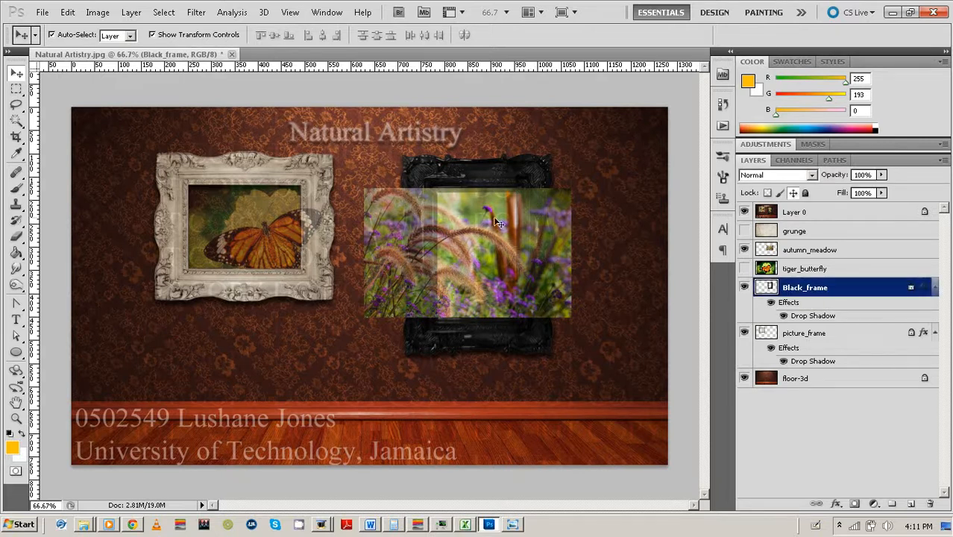
pyautogui.click(16, 121)
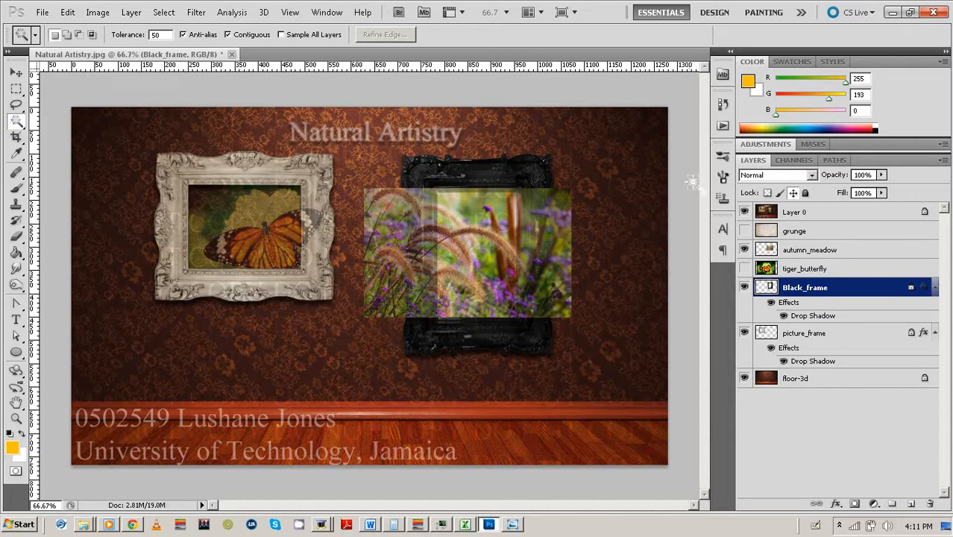
pyautogui.click(744, 250)
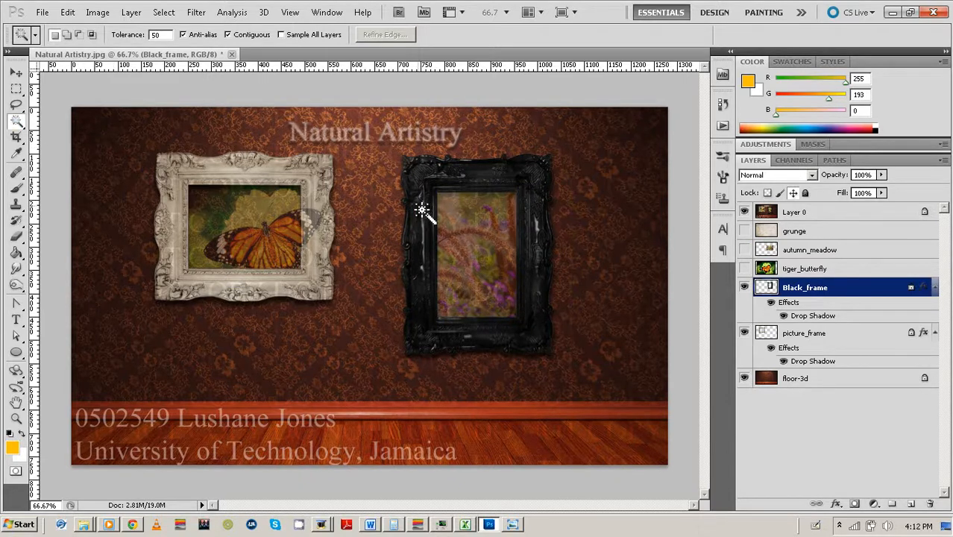
pyautogui.click(464, 231)
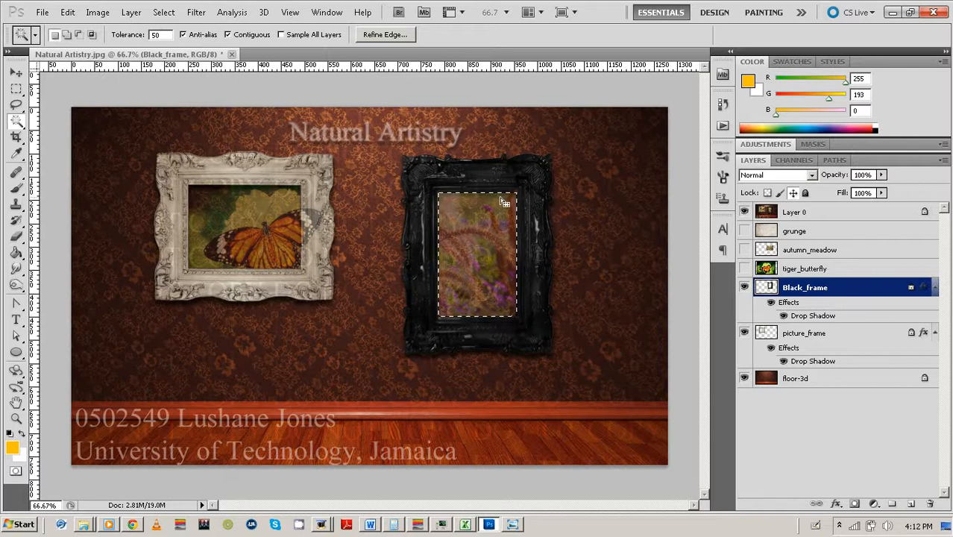
pyautogui.click(760, 251)
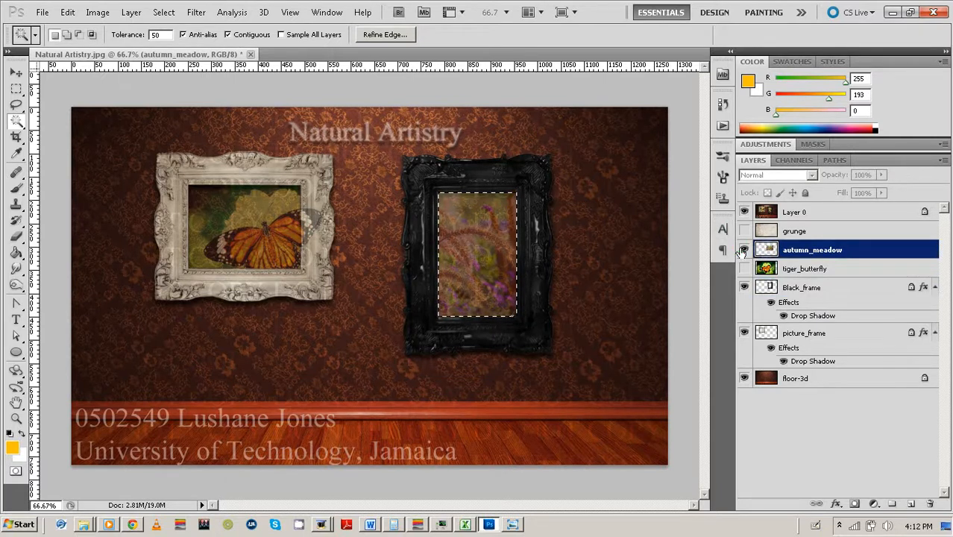
pyautogui.click(744, 249)
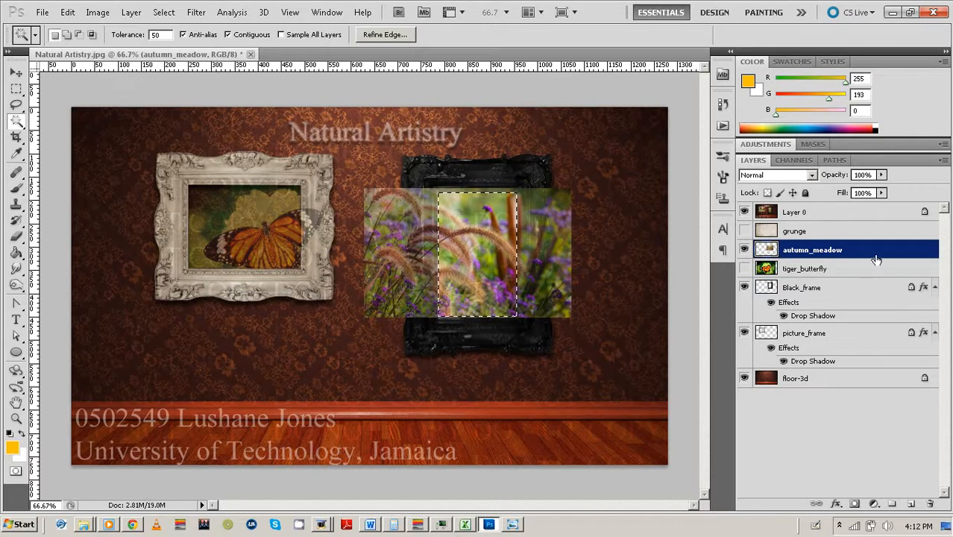
pyautogui.click(853, 506)
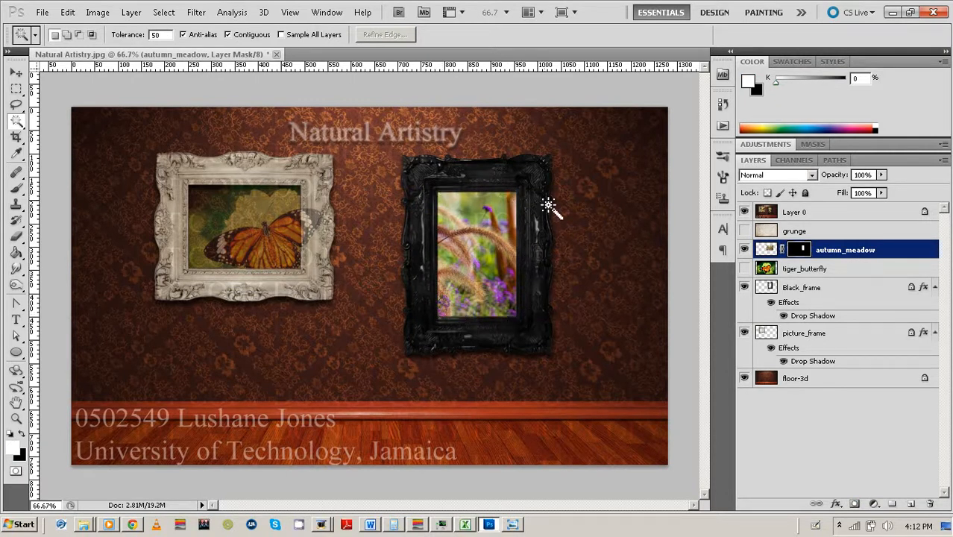
pyautogui.click(744, 269)
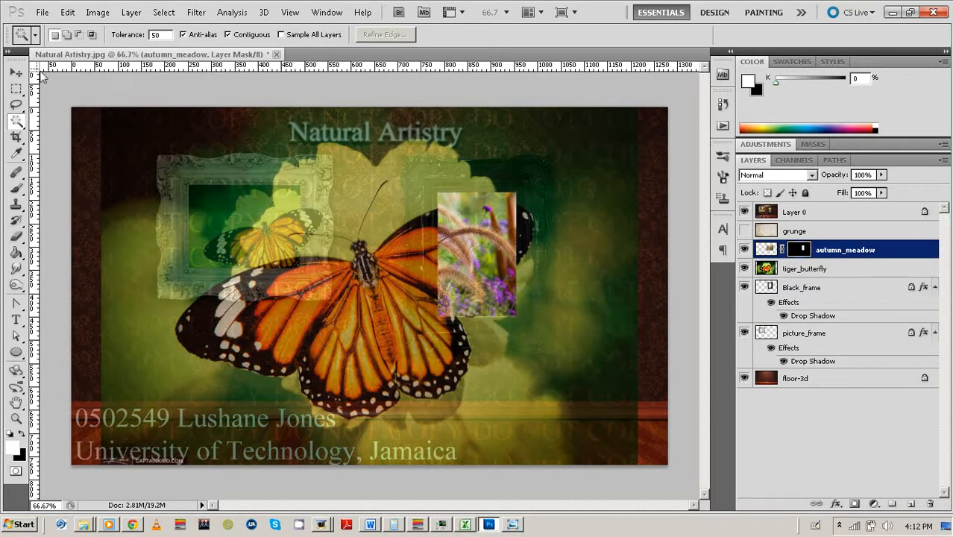
# Scale tiger_butterfly to 32.79% and position it over the cream frame's opening.
pyautogui.click(16, 72)
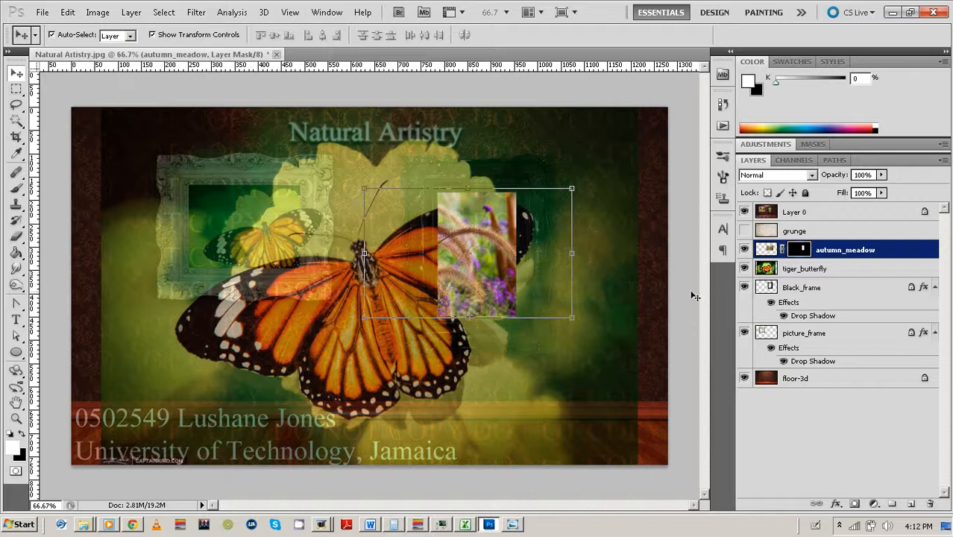
pyautogui.click(805, 268)
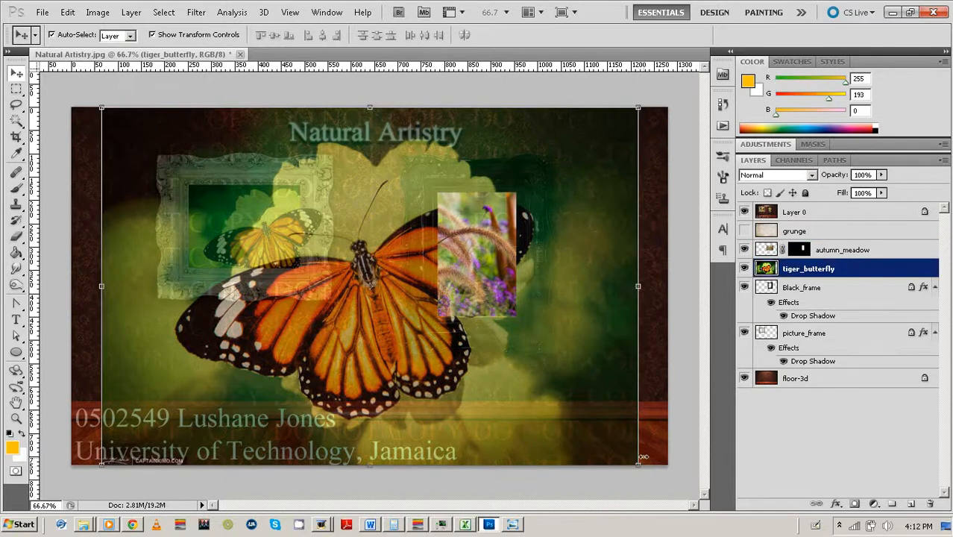
pyautogui.moveTo(638, 464); pyautogui.dragTo(468, 333)
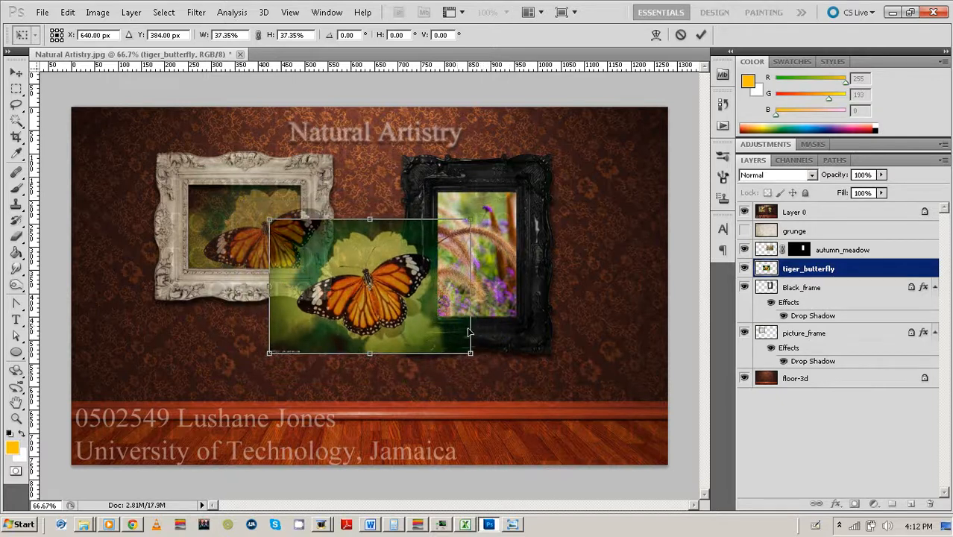
pyautogui.moveTo(399, 301); pyautogui.dragTo(300, 257)
pyautogui.moveTo(372, 304); pyautogui.dragTo(365, 299)
pyautogui.press('Left')
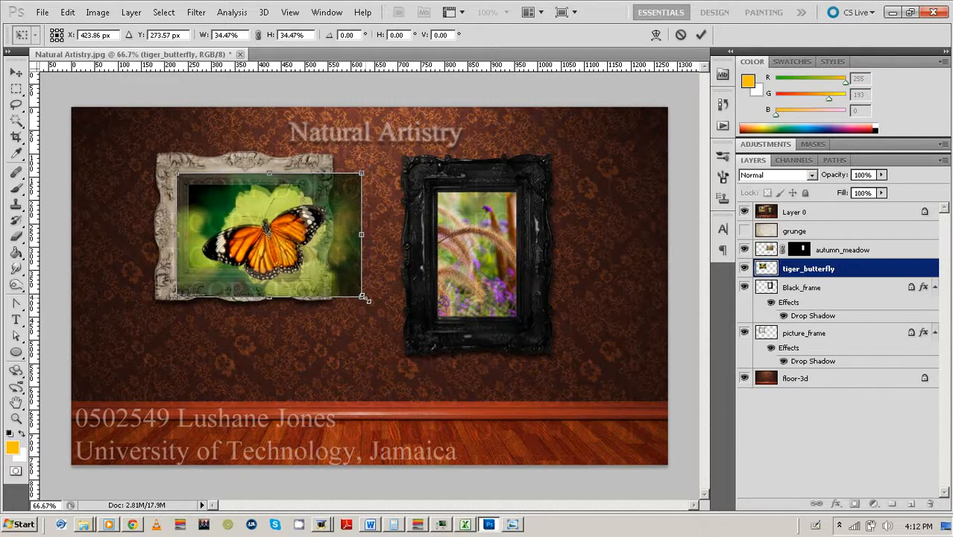
pyautogui.press('Down')
pyautogui.press('Down')
pyautogui.press('Down')
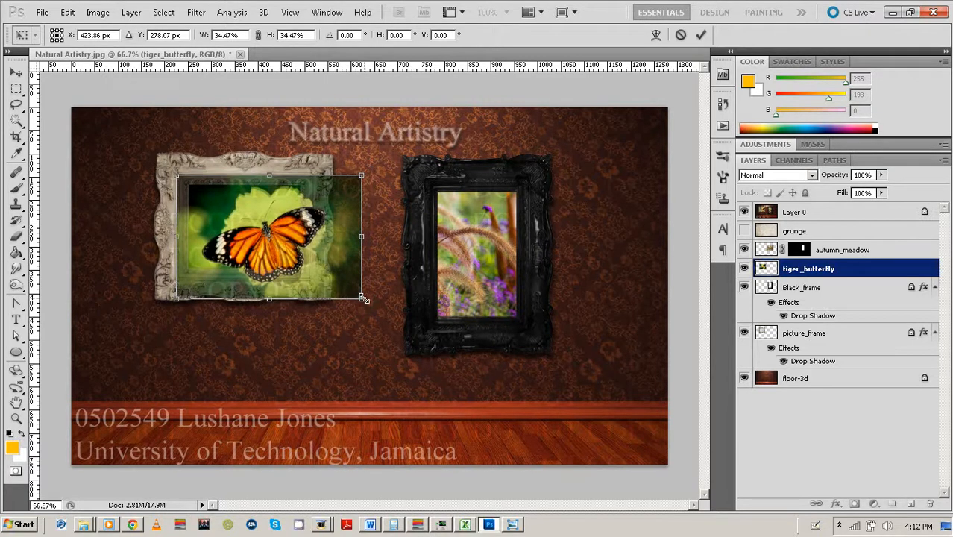
pyautogui.moveTo(363, 298); pyautogui.dragTo(360, 295)
pyautogui.press('Left')
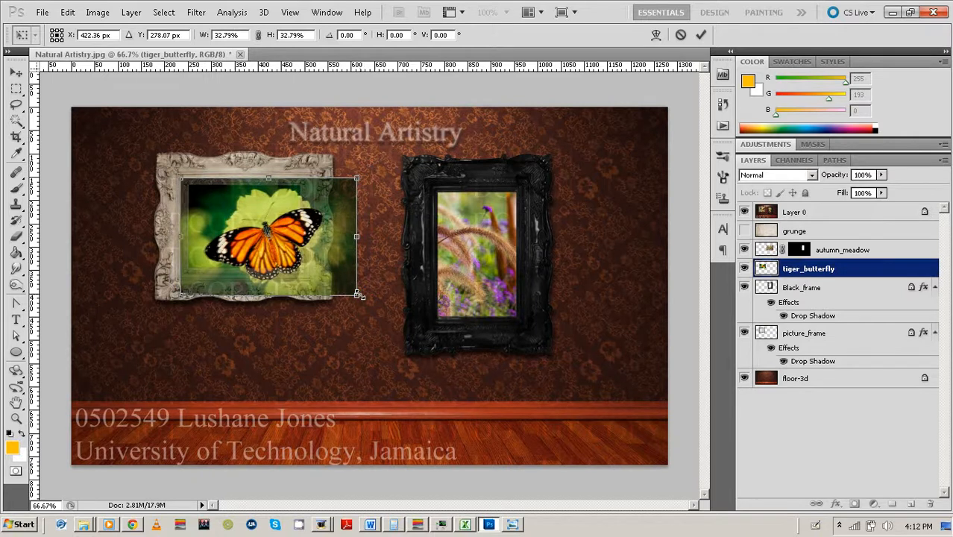
pyautogui.click(705, 37)
pyautogui.click(683, 132)
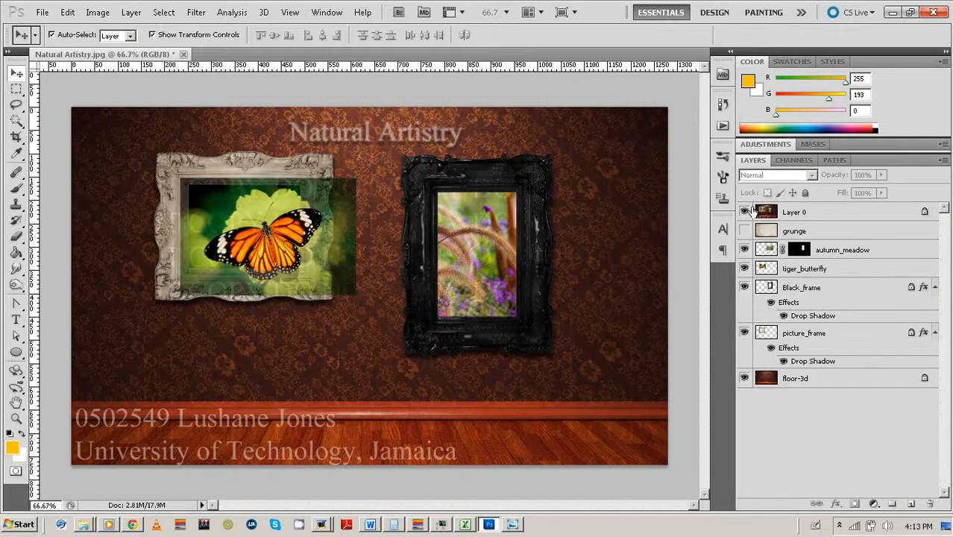
# Fade the Layer 0 reference overlay to about 15% opacity for comparison, then select tiger_butterfly.
pyautogui.click(822, 213)
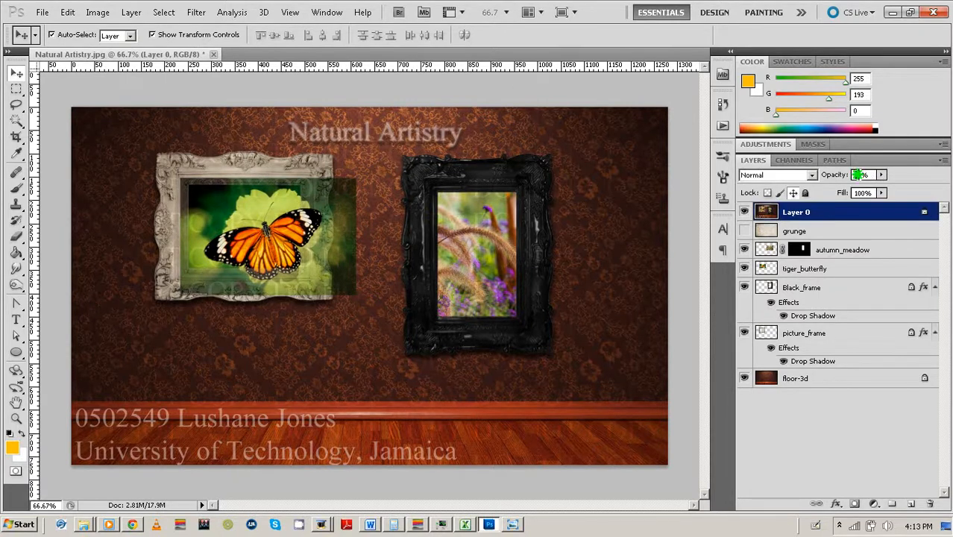
pyautogui.moveTo(831, 177); pyautogui.dragTo(833, 177)
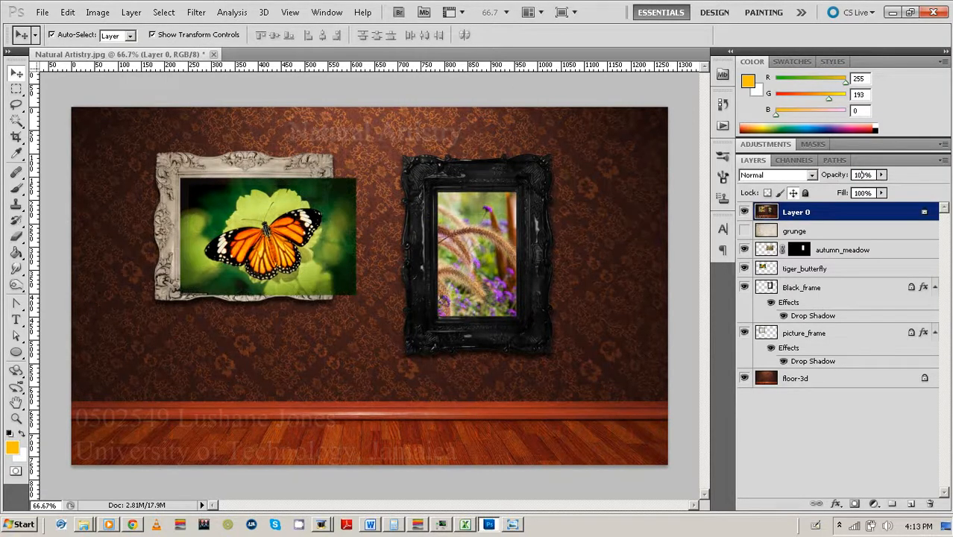
pyautogui.click(694, 123)
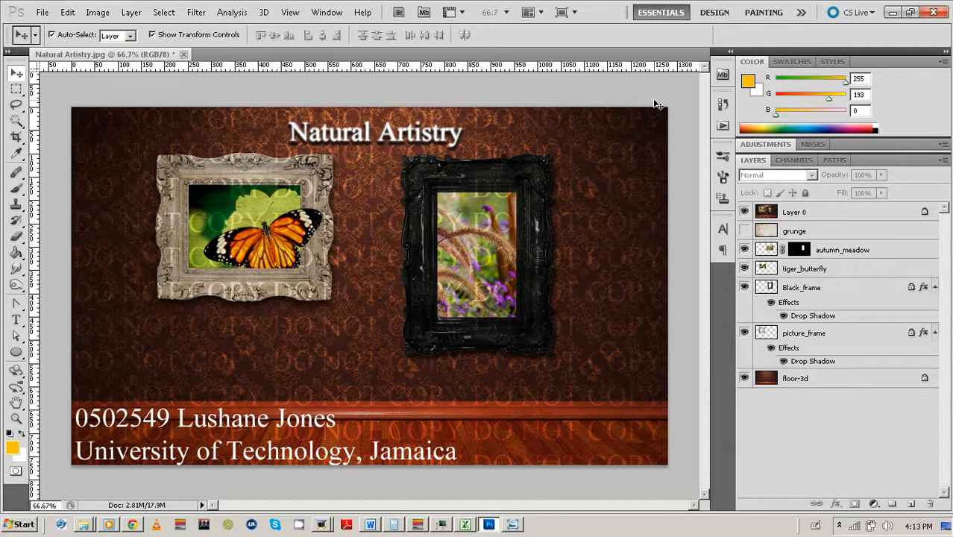
pyautogui.click(864, 274)
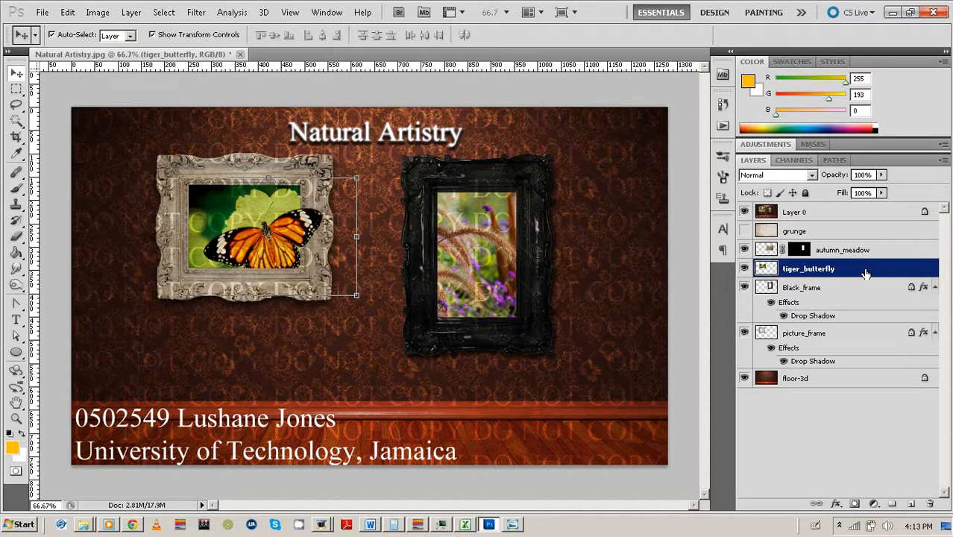
# Duplicate the tiger_butterfly layer and hide the copy as a backup.
pyautogui.moveTo(864, 274); pyautogui.dragTo(911, 503)
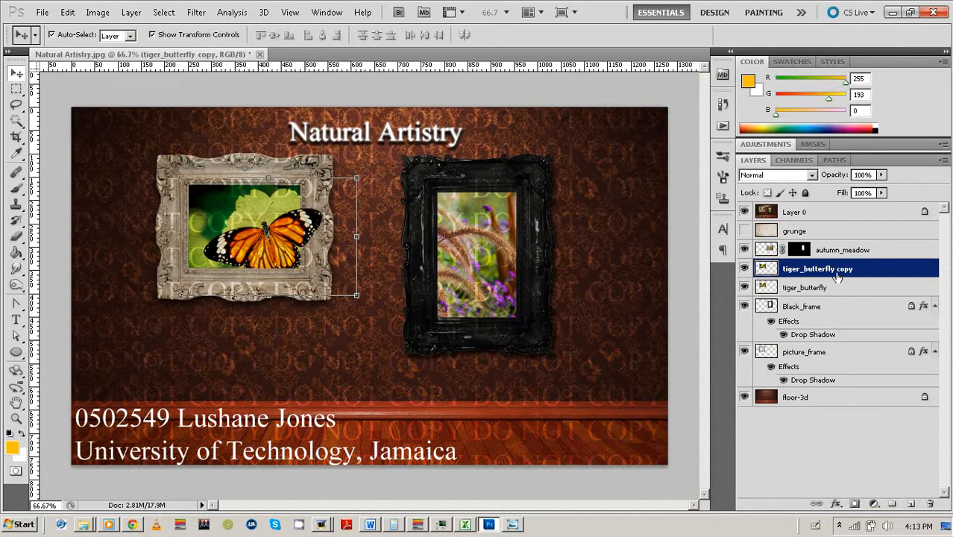
pyautogui.click(744, 269)
pyautogui.click(794, 291)
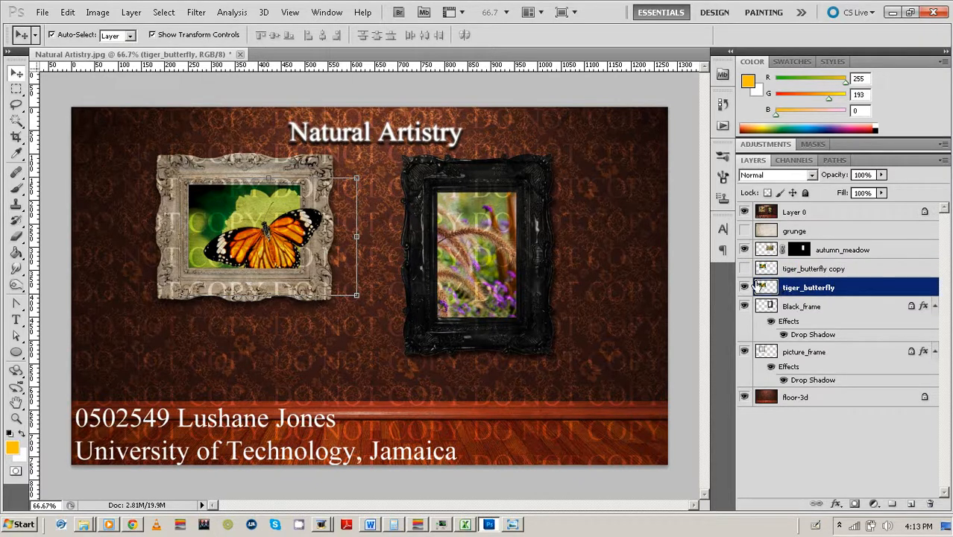
# Return the Layer 0 reference to 40% opacity and select the picture_frame layer.
pyautogui.click(802, 216)
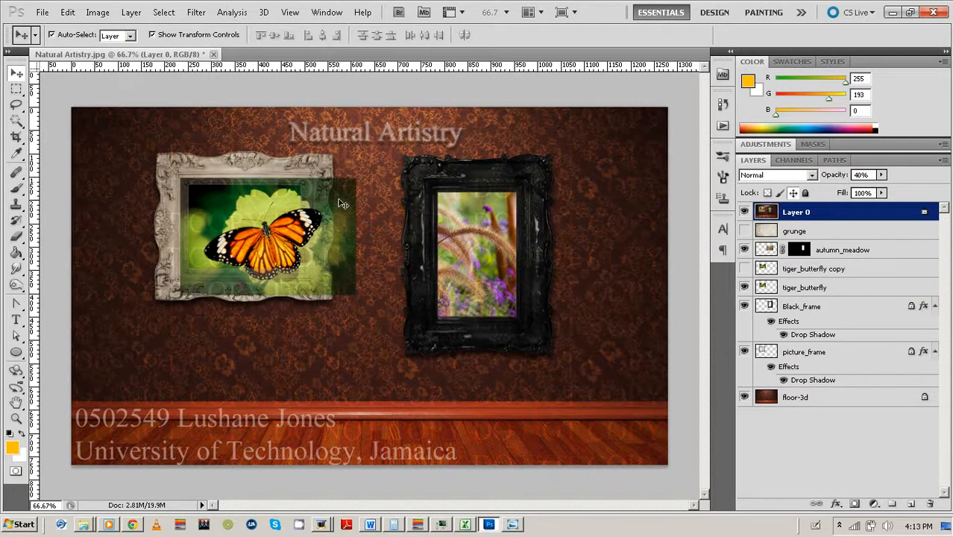
pyautogui.click(341, 203)
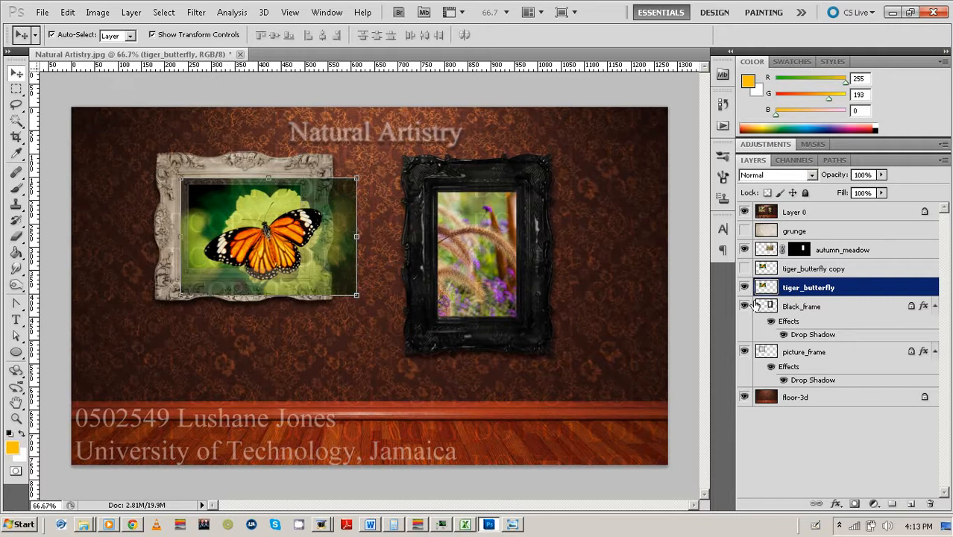
pyautogui.click(768, 355)
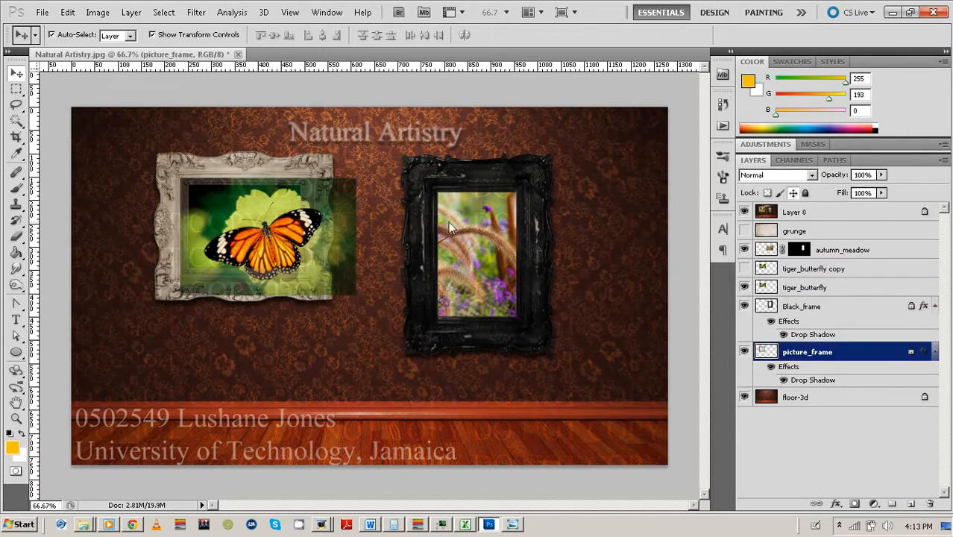
pyautogui.click(16, 120)
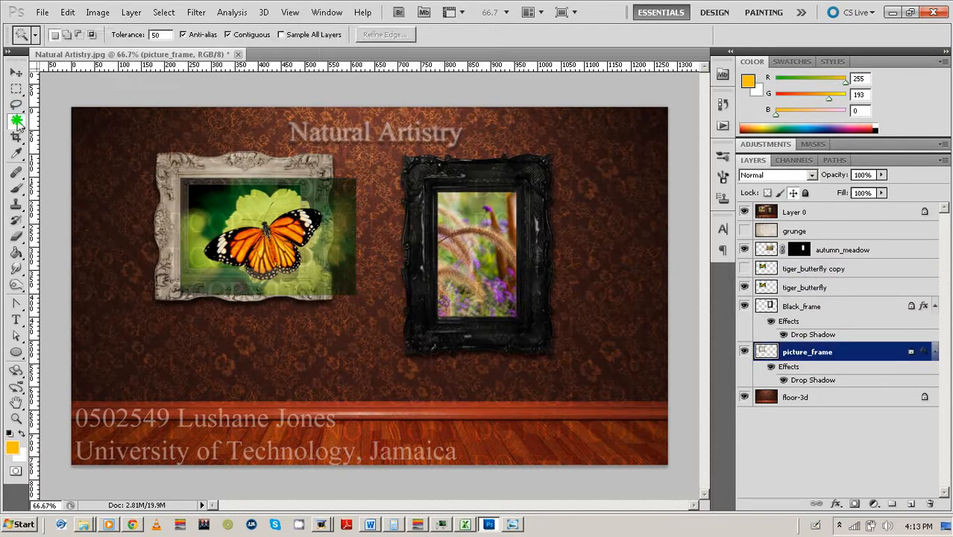
# Mask the tiger_butterfly photo to the cream frame's picture opening.
pyautogui.click(221, 215)
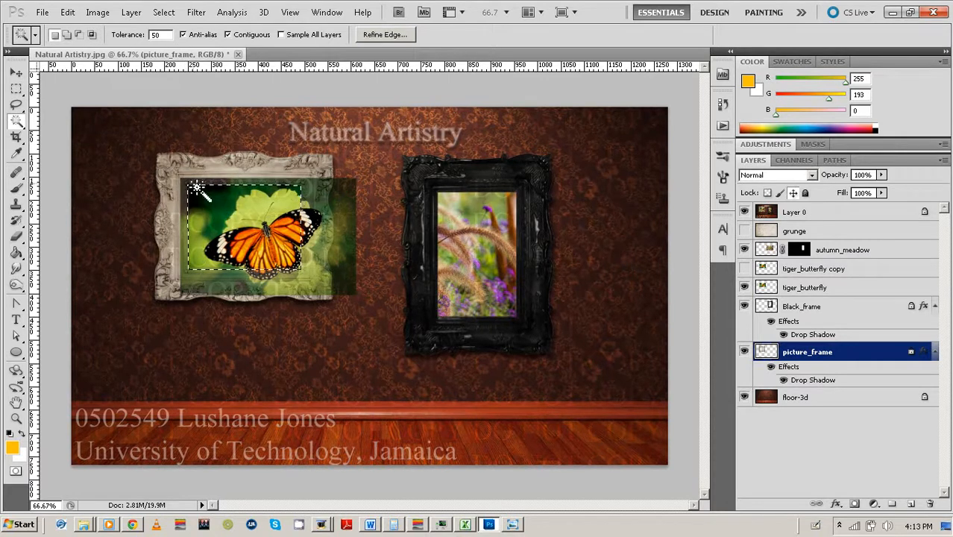
pyautogui.click(826, 287)
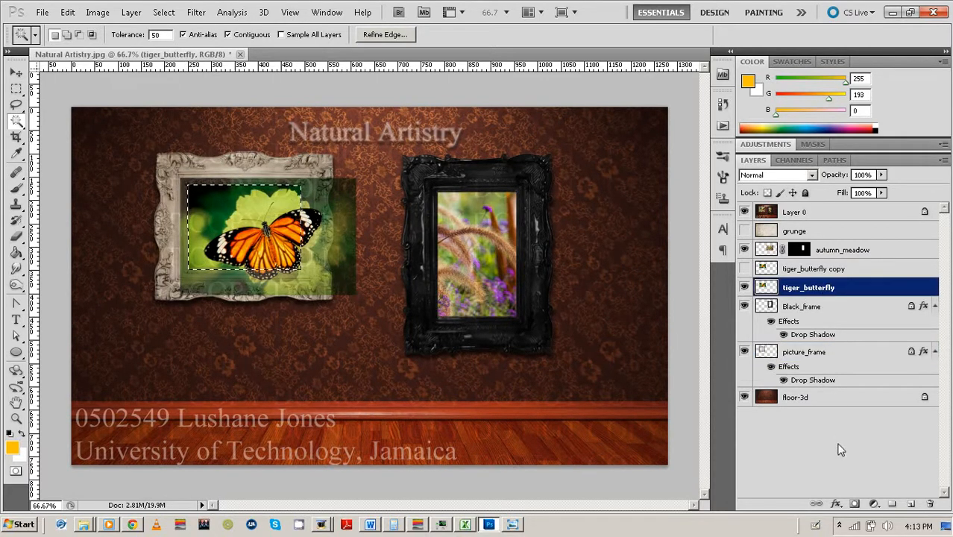
pyautogui.click(853, 504)
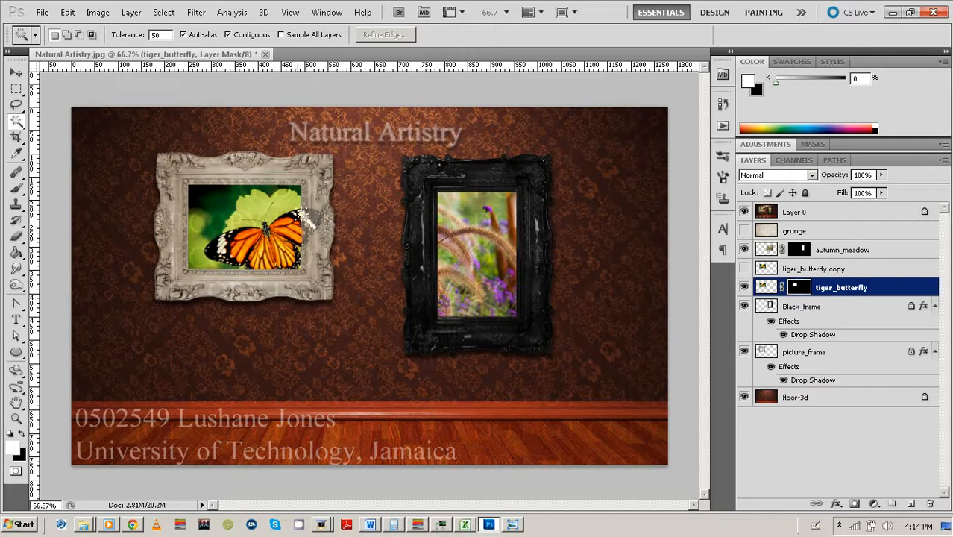
# Toggle the title-and-credits overlay to compare, leave it visible, and show the tiger_butterfly copy.
pyautogui.click(743, 213)
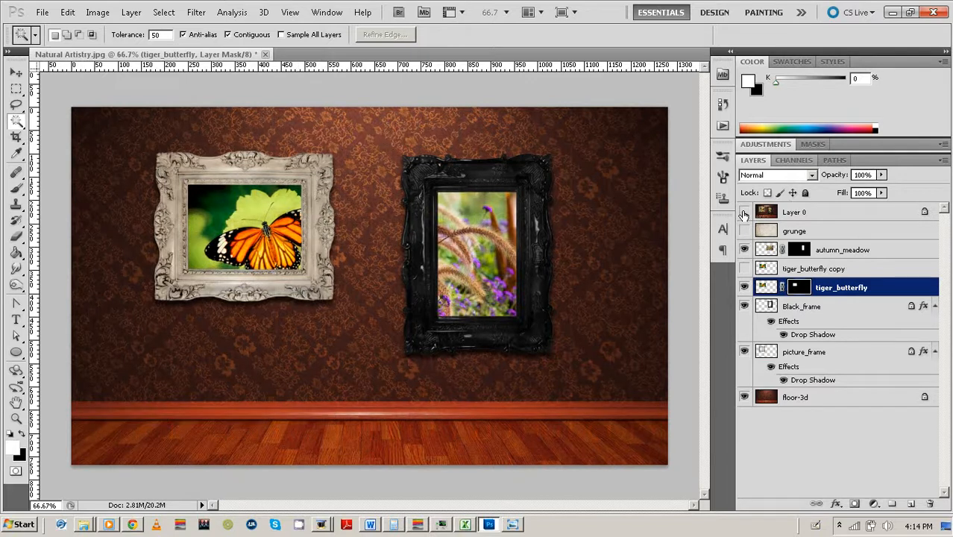
pyautogui.click(744, 212)
pyautogui.click(744, 213)
pyautogui.click(744, 213)
pyautogui.click(744, 212)
pyautogui.click(744, 212)
pyautogui.click(744, 212)
pyautogui.click(744, 214)
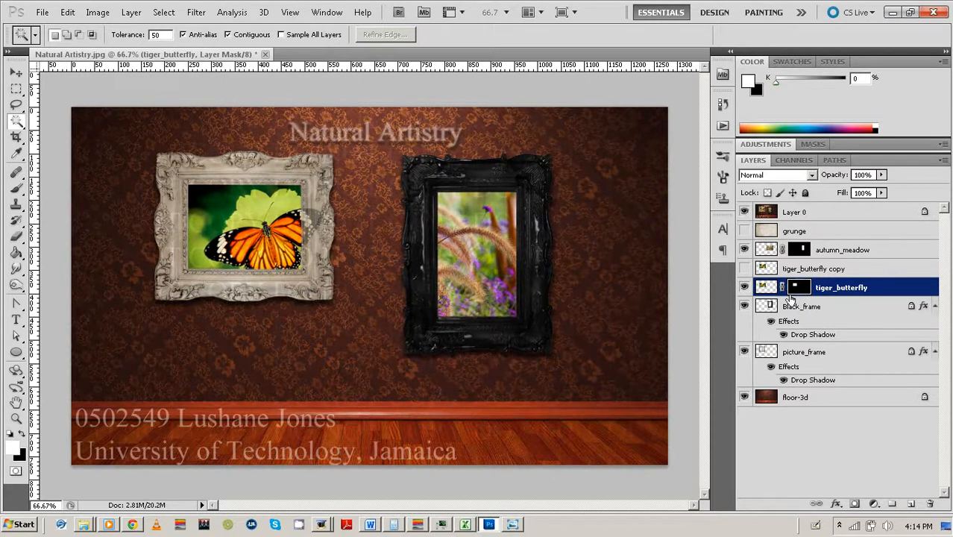
pyautogui.click(744, 268)
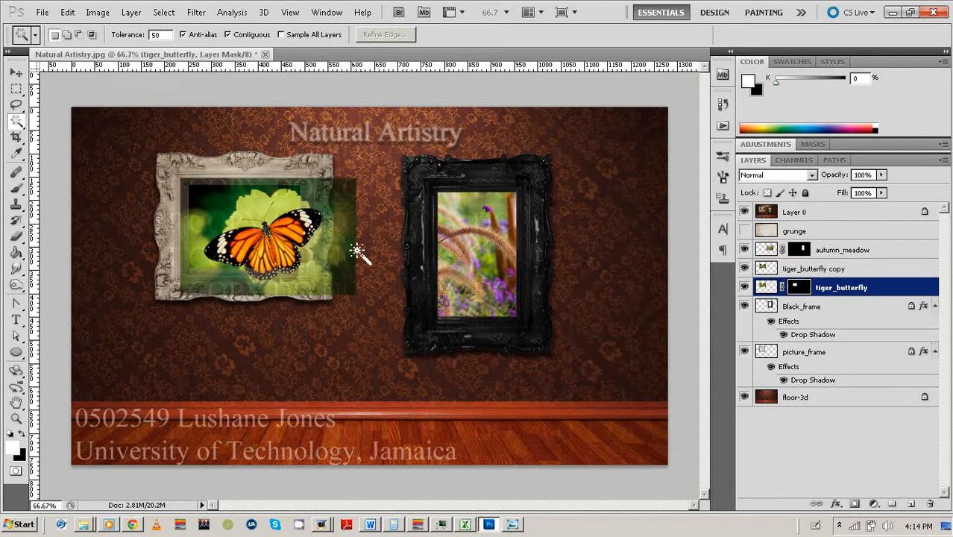
# Zoom to 200% on the butterfly and select the dark green background at Magic Wand tolerance 32.
pyautogui.hotkey('ctrl', '+')
pyautogui.hotkey('ctrl', '+')
pyautogui.press('space')
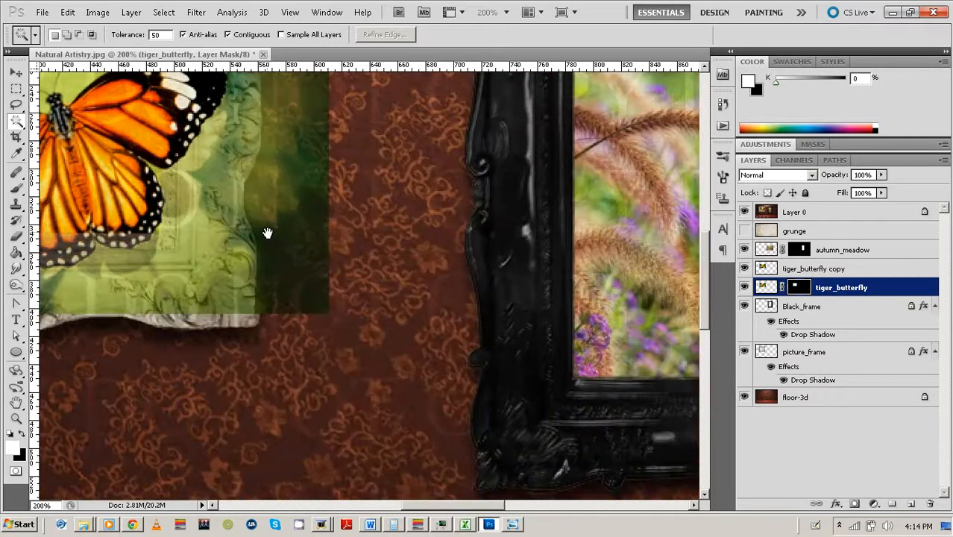
pyautogui.moveTo(266, 232); pyautogui.dragTo(576, 381)
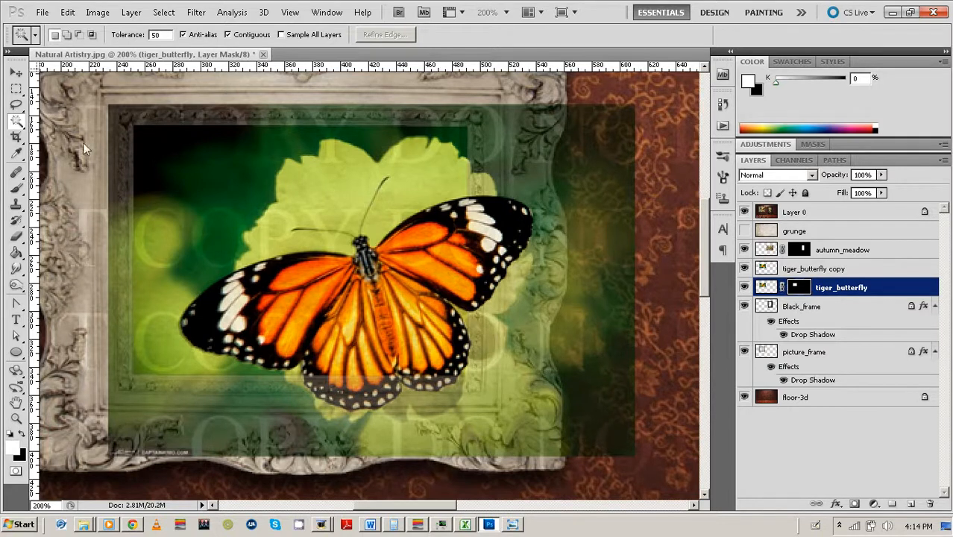
pyautogui.click(160, 165)
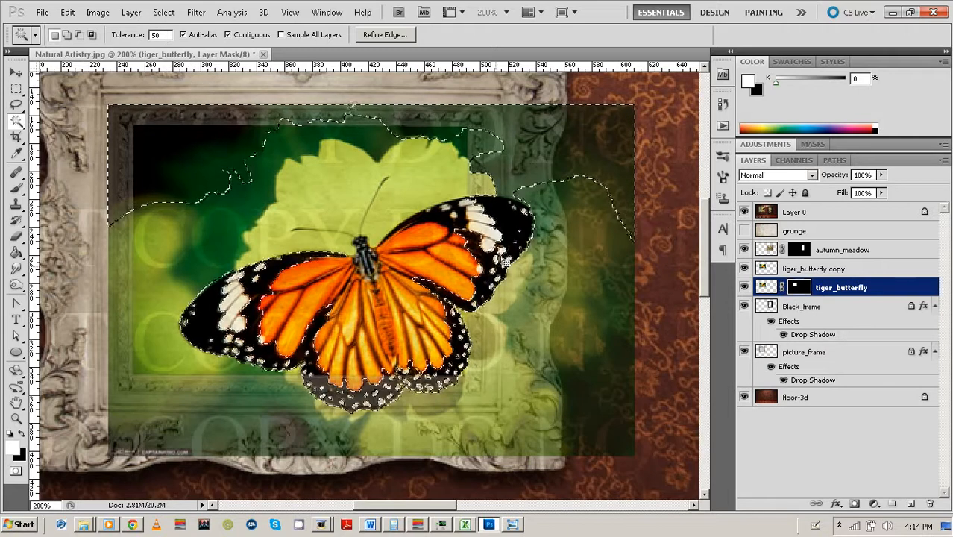
pyautogui.click(125, 35)
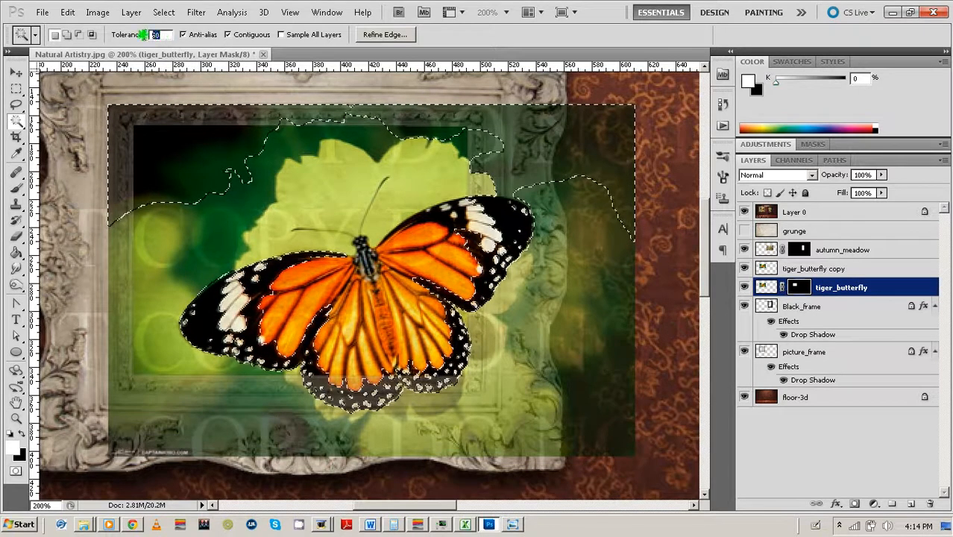
pyautogui.write('32')
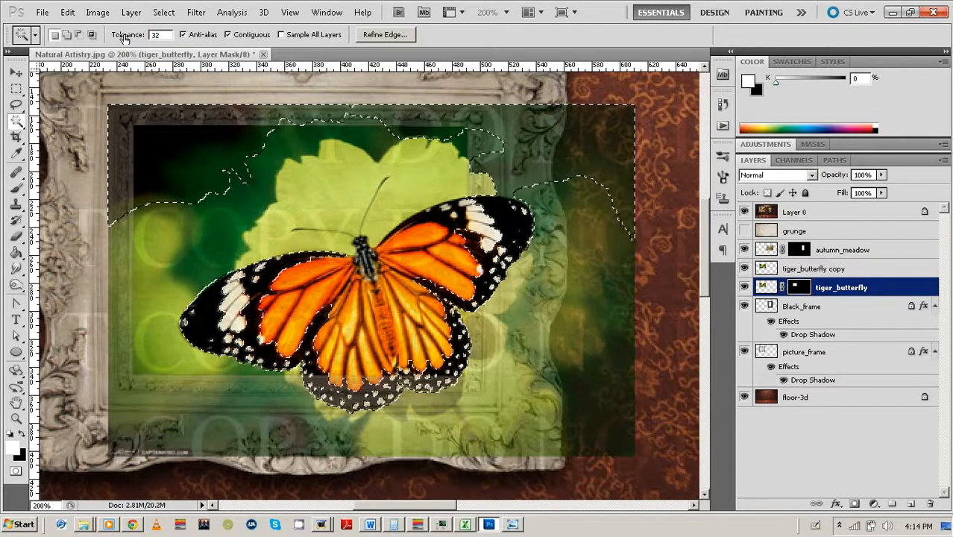
pyautogui.press('Return')
pyautogui.click(83, 77)
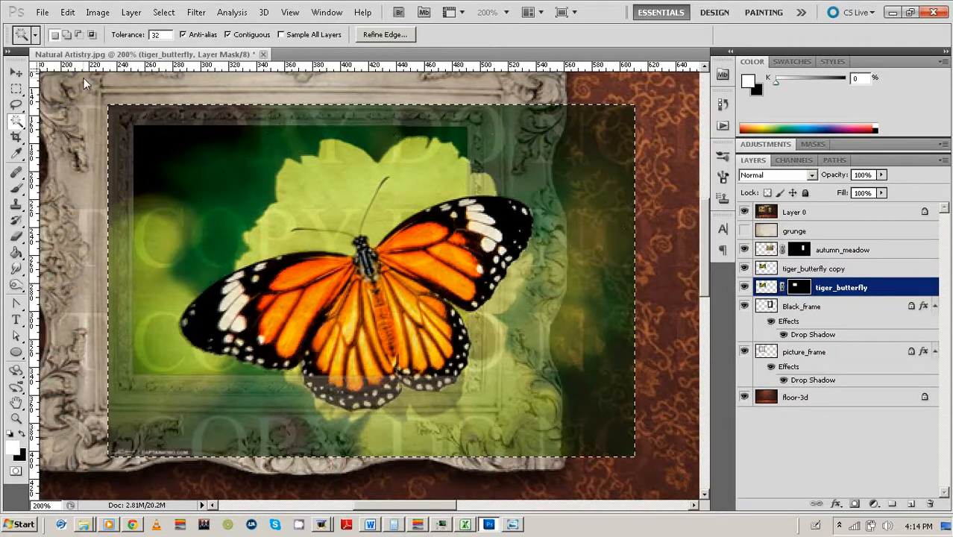
pyautogui.click(185, 166)
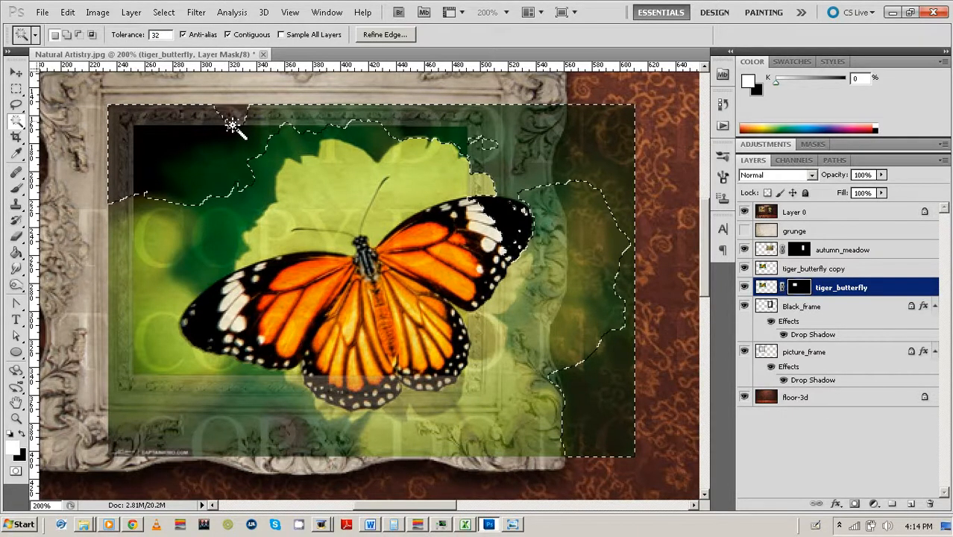
# In Add to selection mode, add the green areas left of, between and below the butterfly.
pyautogui.keyDown('shift'); pyautogui.click(164, 298); pyautogui.keyUp('shift')
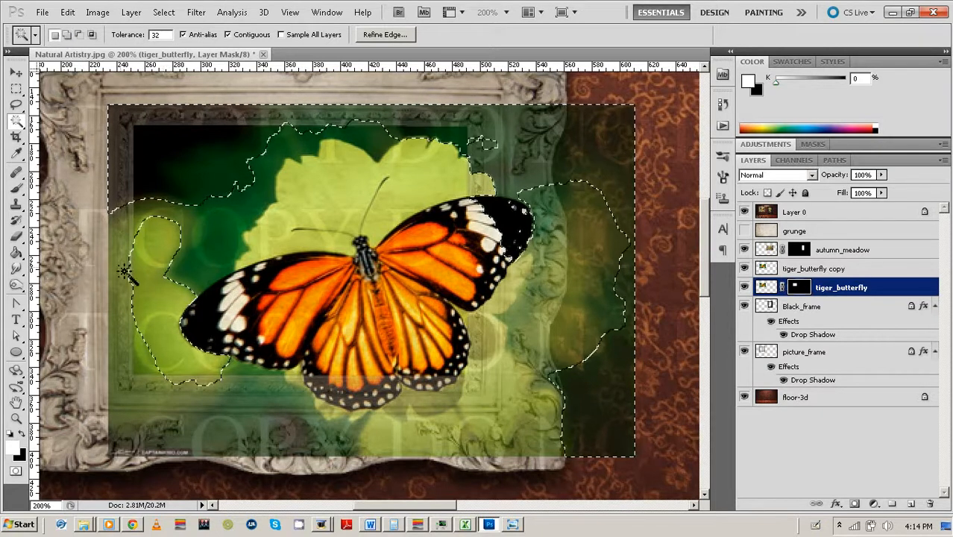
pyautogui.click(158, 233)
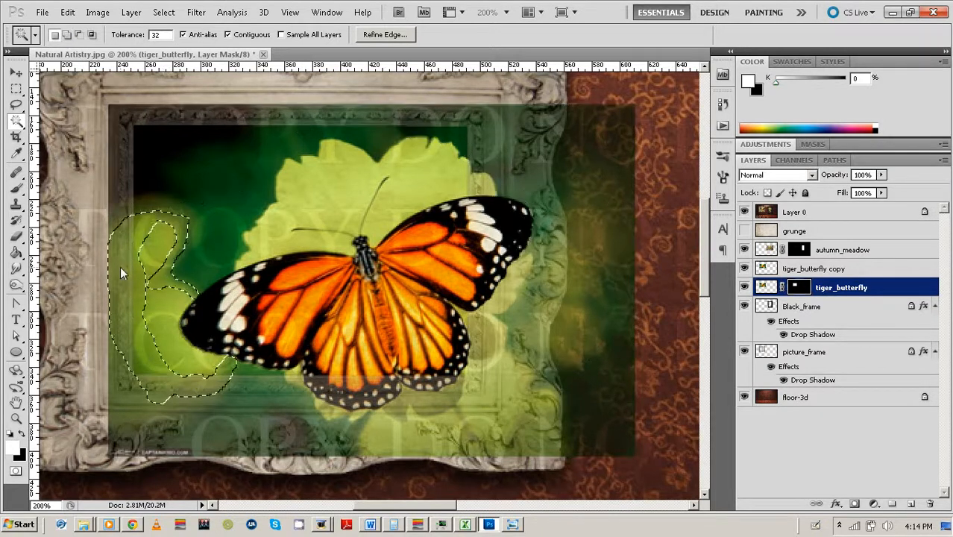
pyautogui.click(67, 35)
pyautogui.click(158, 192)
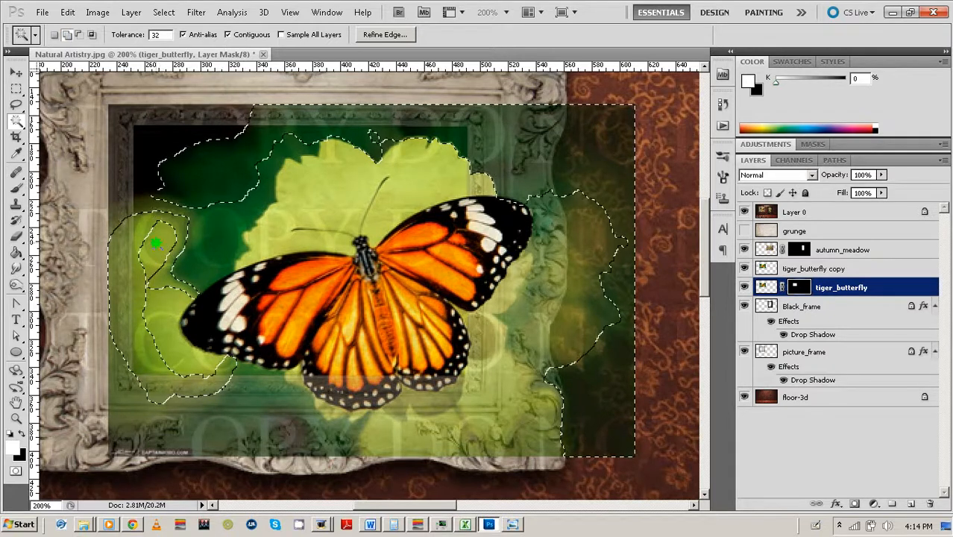
pyautogui.click(132, 209)
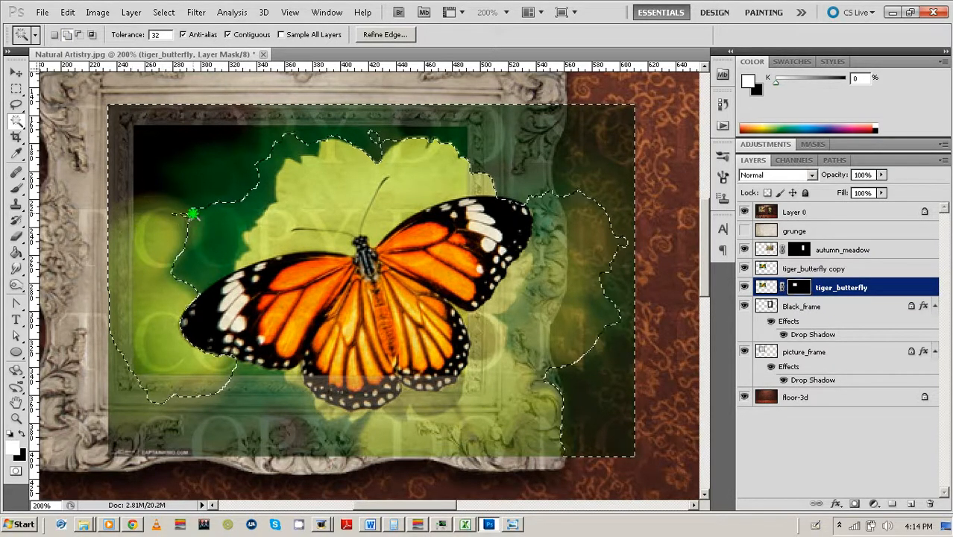
pyautogui.click(203, 219)
pyautogui.click(297, 141)
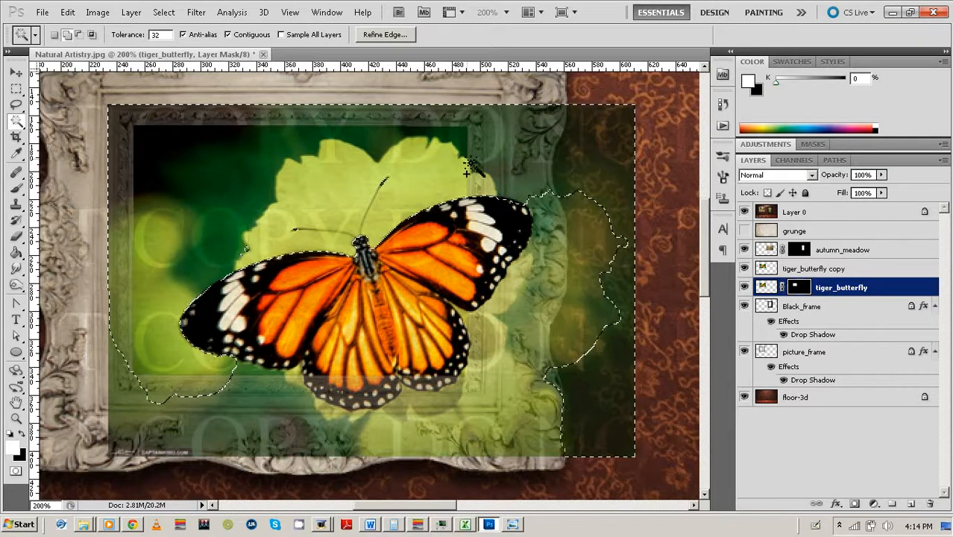
pyautogui.click(516, 369)
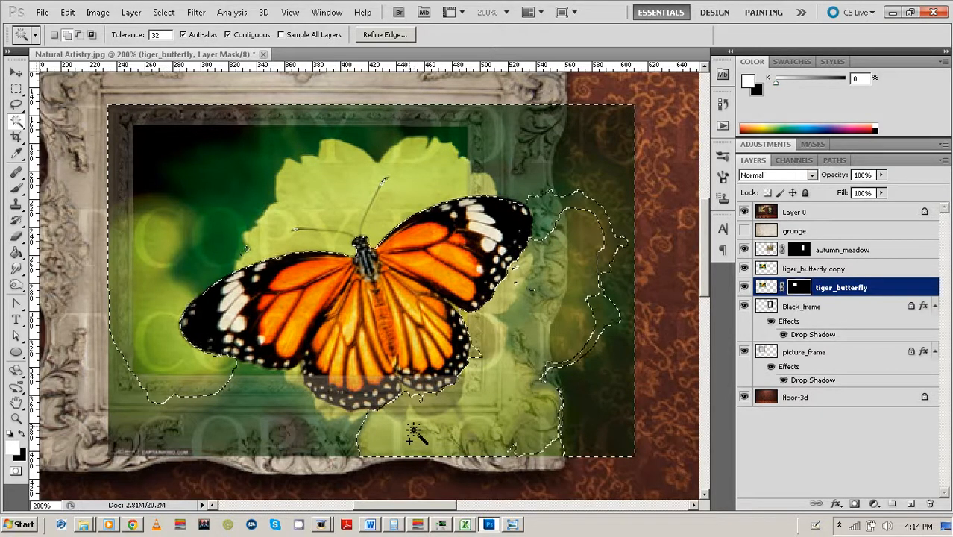
pyautogui.click(263, 406)
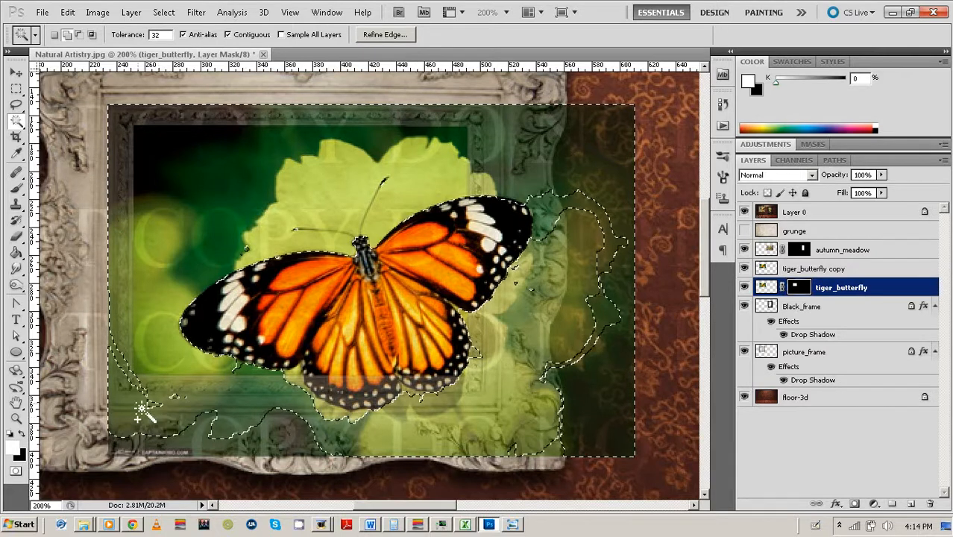
# Add the bottom-left strip, right-side patches and lower-wing fringe to the selection.
pyautogui.click(140, 436)
pyautogui.click(136, 440)
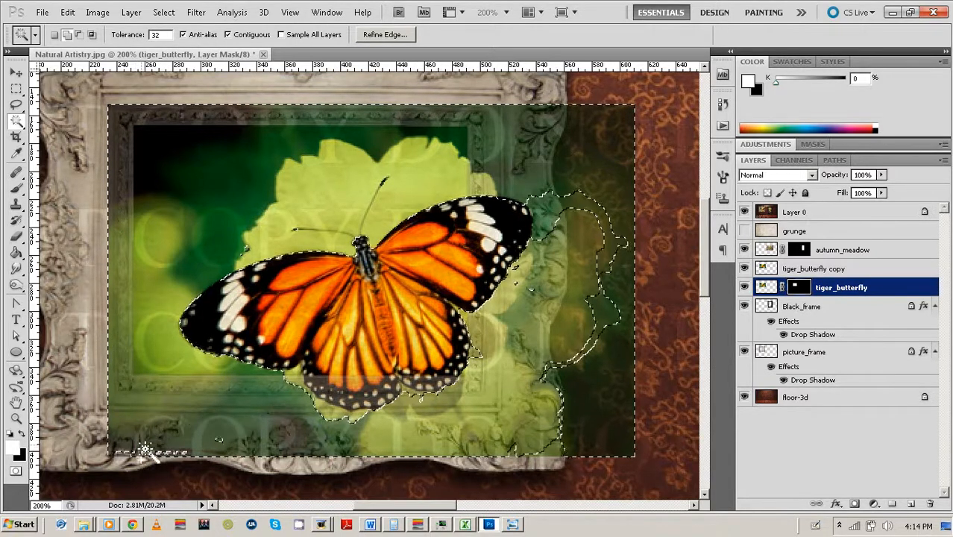
pyautogui.click(121, 452)
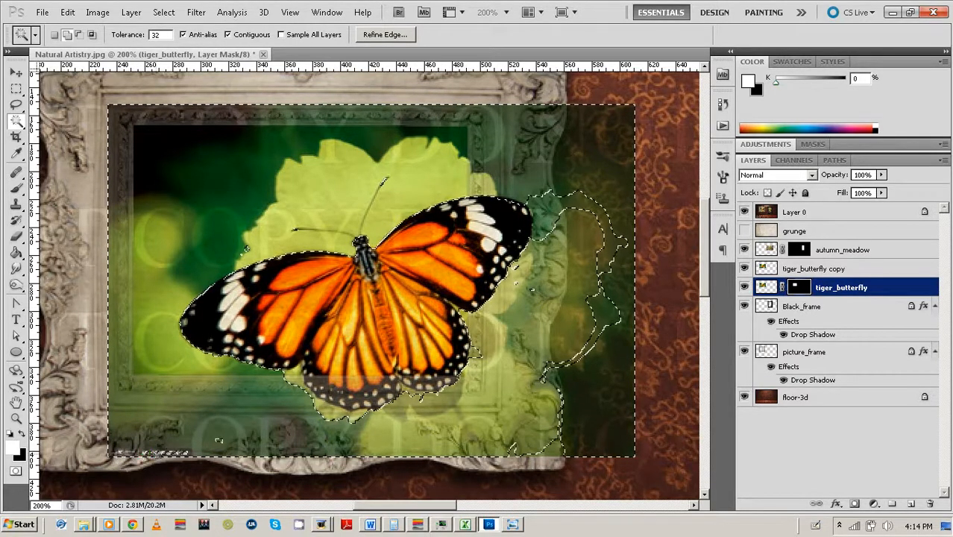
pyautogui.click(177, 452)
pyautogui.click(219, 441)
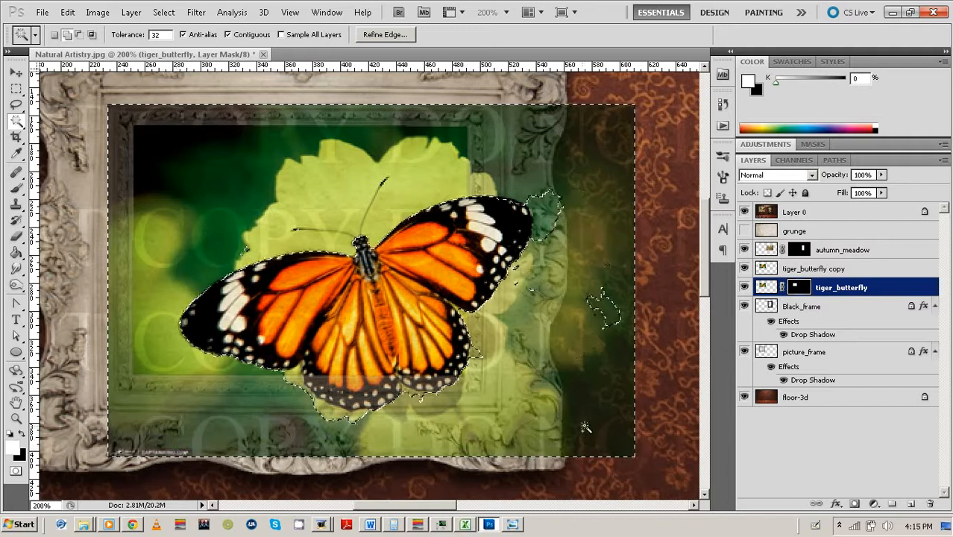
pyautogui.click(610, 320)
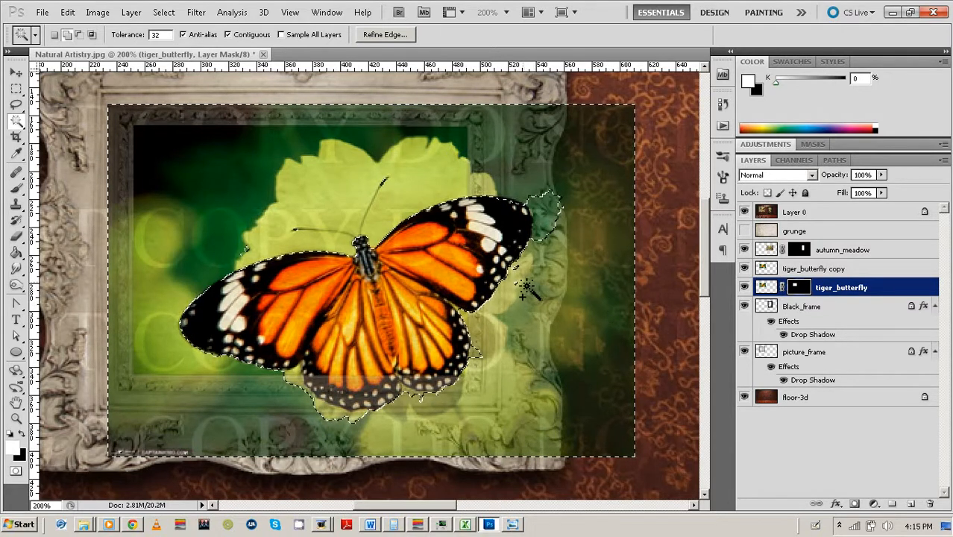
pyautogui.click(556, 216)
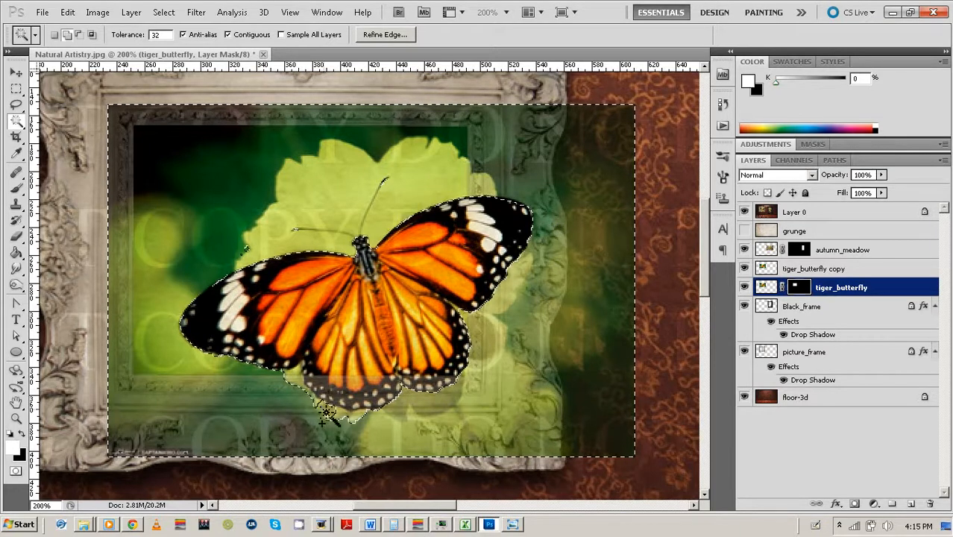
pyautogui.click(297, 385)
pyautogui.click(318, 405)
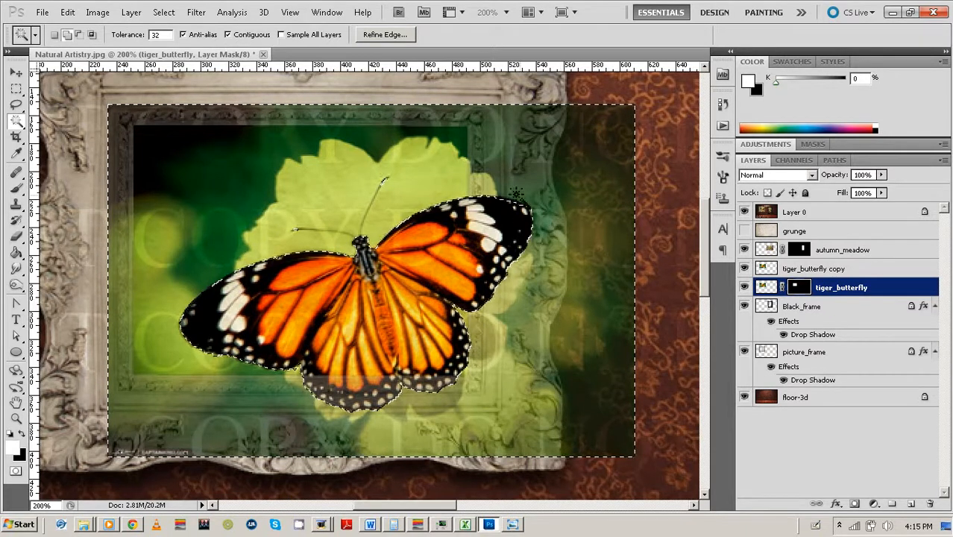
pyautogui.click(16, 104)
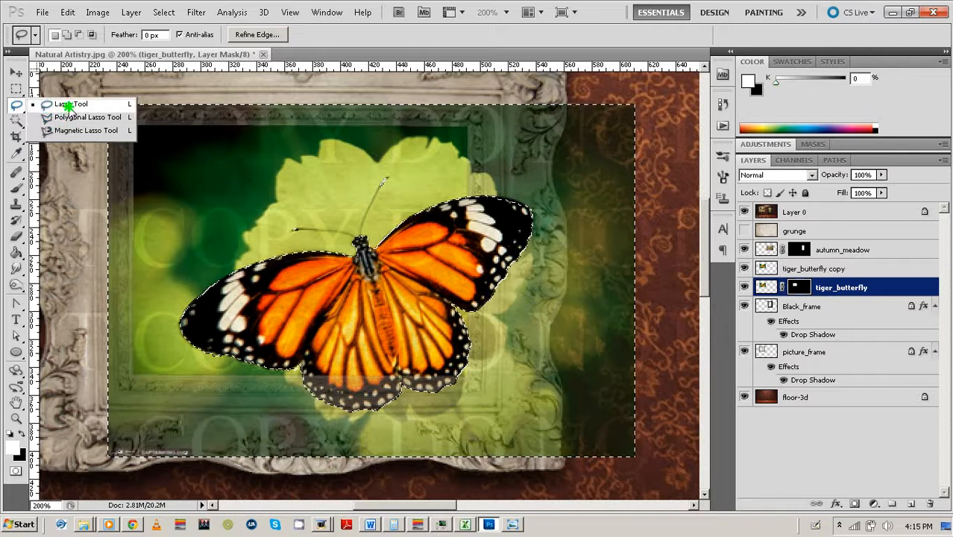
# Zoom to 400% and lasso-add the sliver along the right wing's top edge to the selection.
pyautogui.click(59, 103)
pyautogui.hotkey('ctrl', '+')
pyautogui.hotkey('ctrl', '+')
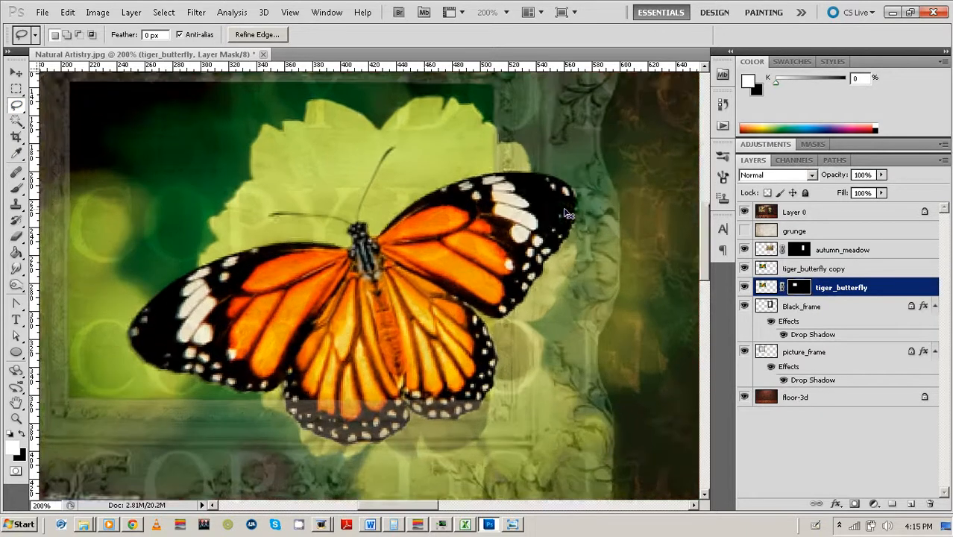
pyautogui.moveTo(555, 213); pyautogui.dragTo(372, 272)
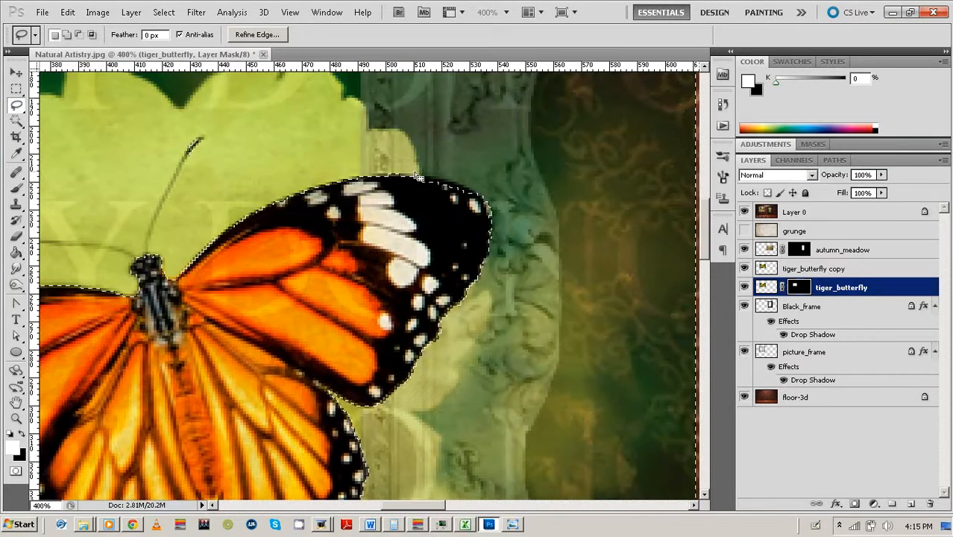
pyautogui.click(79, 35)
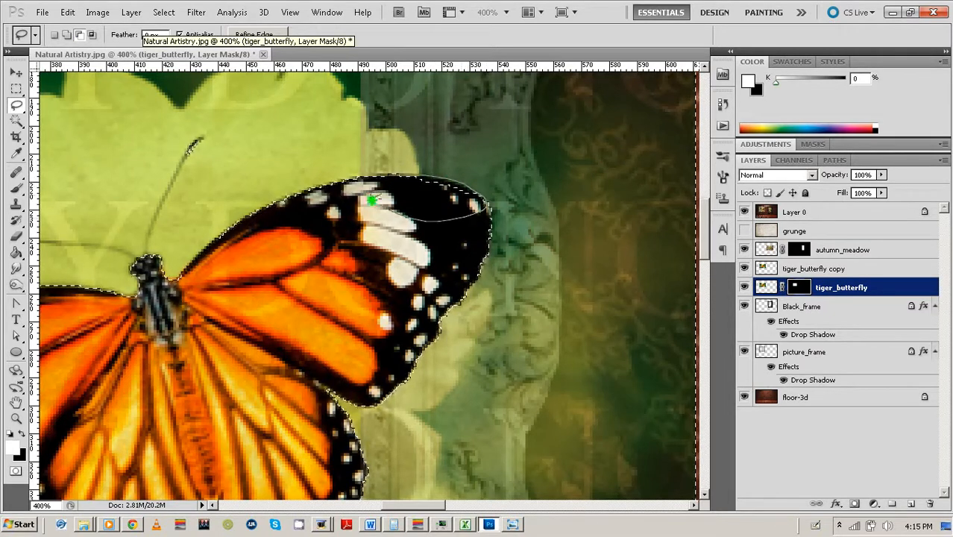
pyautogui.moveTo(371, 199); pyautogui.dragTo(367, 192)
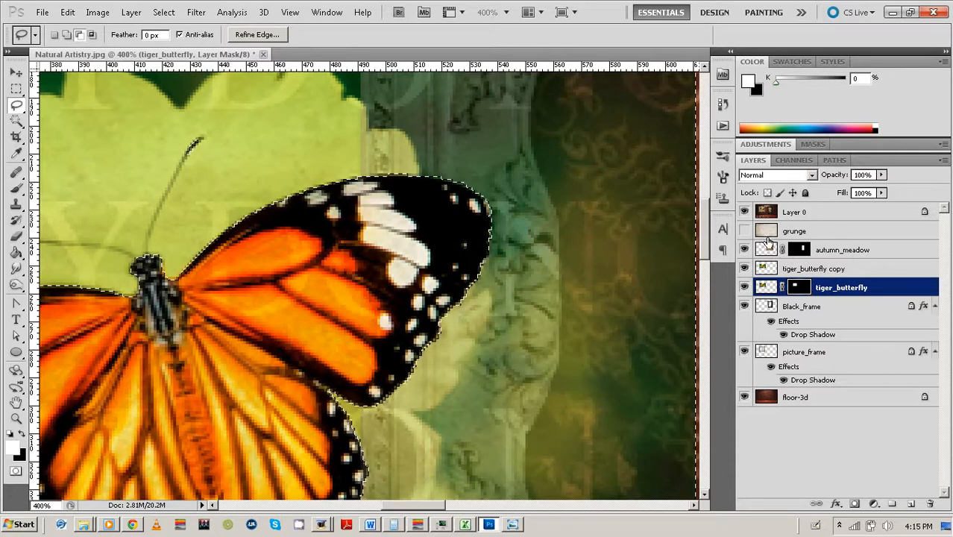
# Make tiger_butterfly copy the working layer and zoom out to the whole composition.
pyautogui.click(767, 249)
pyautogui.click(768, 269)
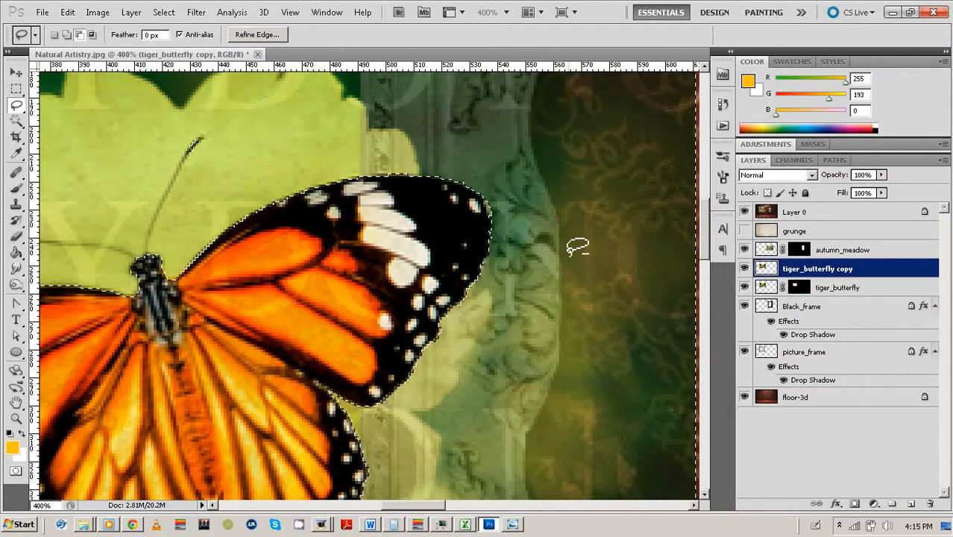
pyautogui.hotkey('ctrl', '1')
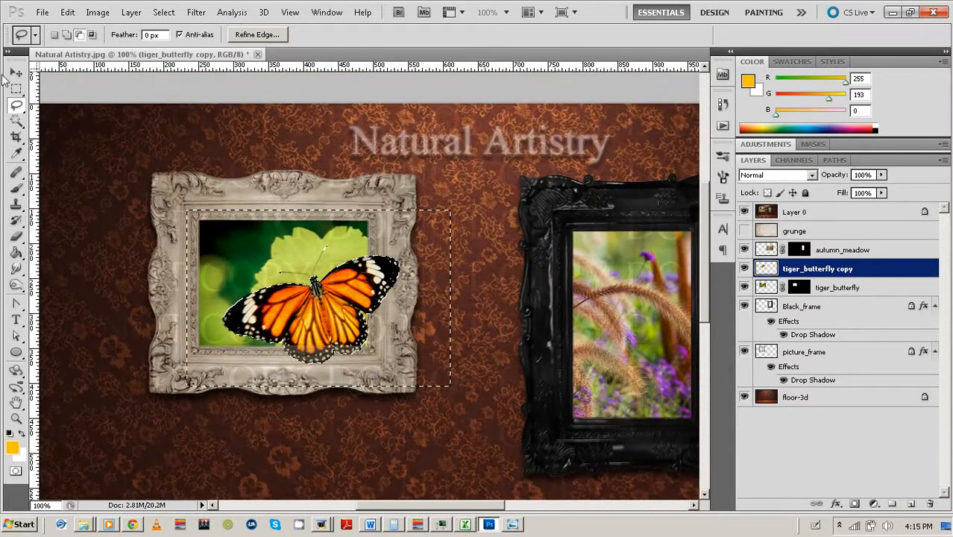
pyautogui.click(16, 88)
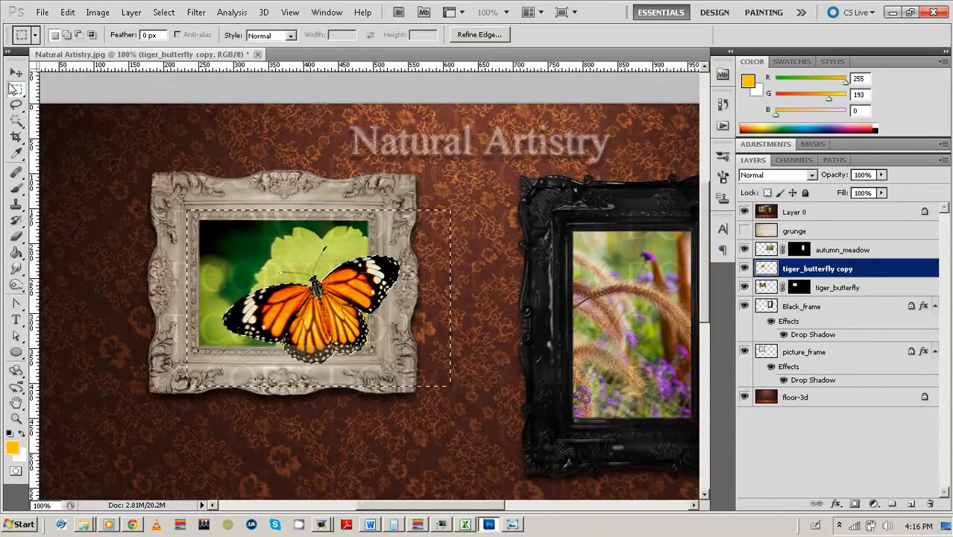
pyautogui.click(77, 97)
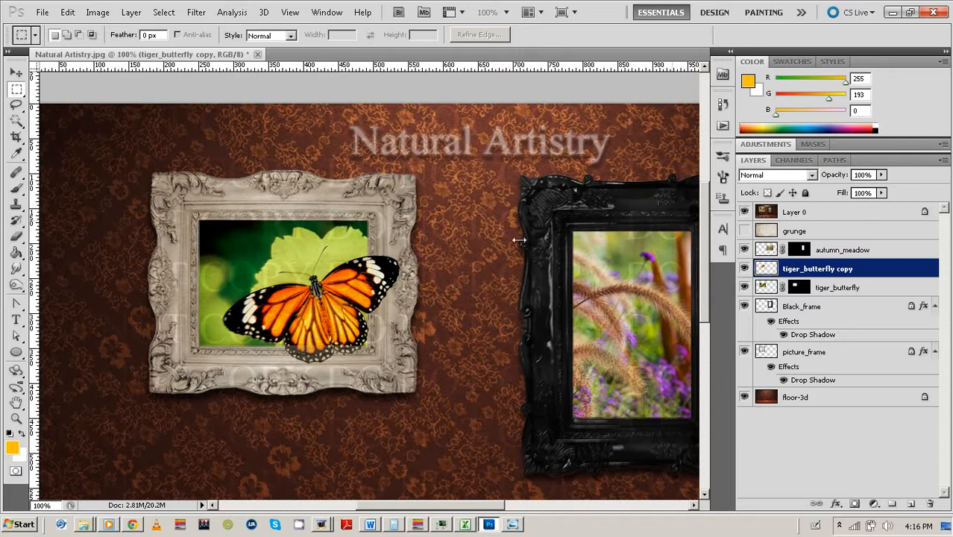
pyautogui.click(745, 212)
pyautogui.click(745, 212)
pyautogui.moveTo(372, 346); pyautogui.dragTo(243, 374)
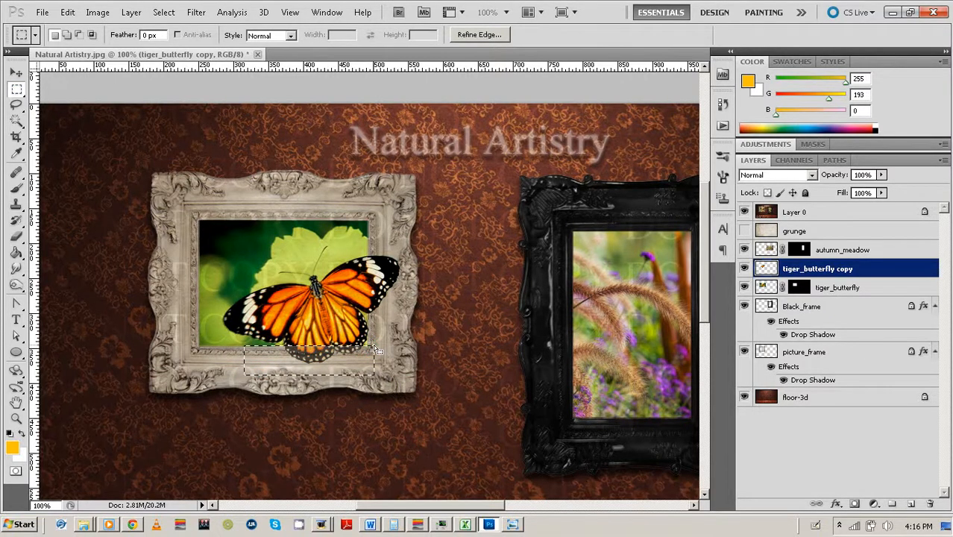
pyautogui.click(469, 312)
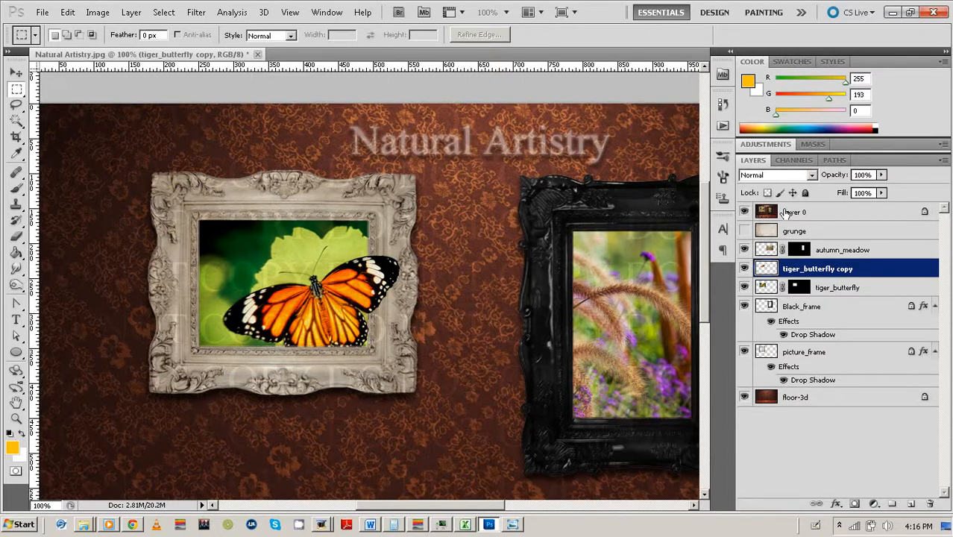
pyautogui.click(744, 213)
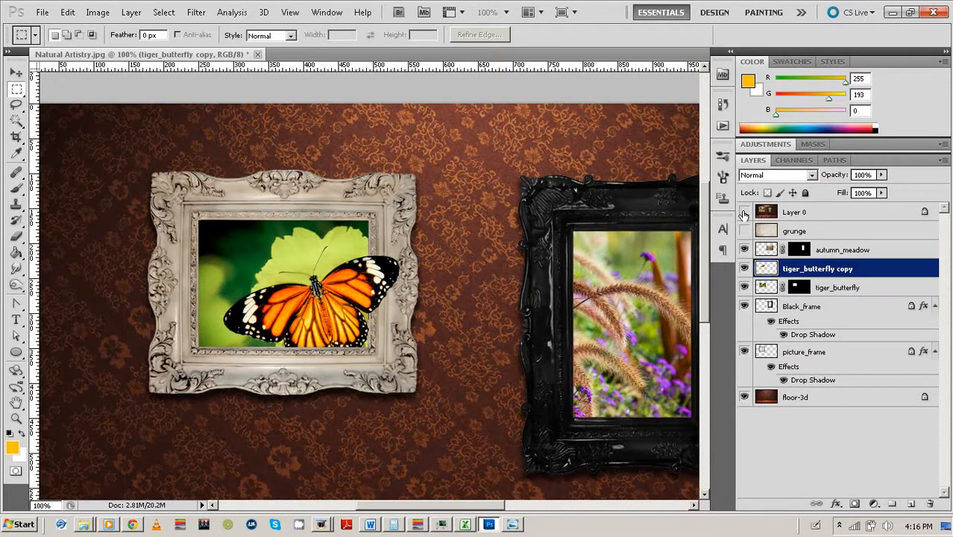
pyautogui.click(744, 213)
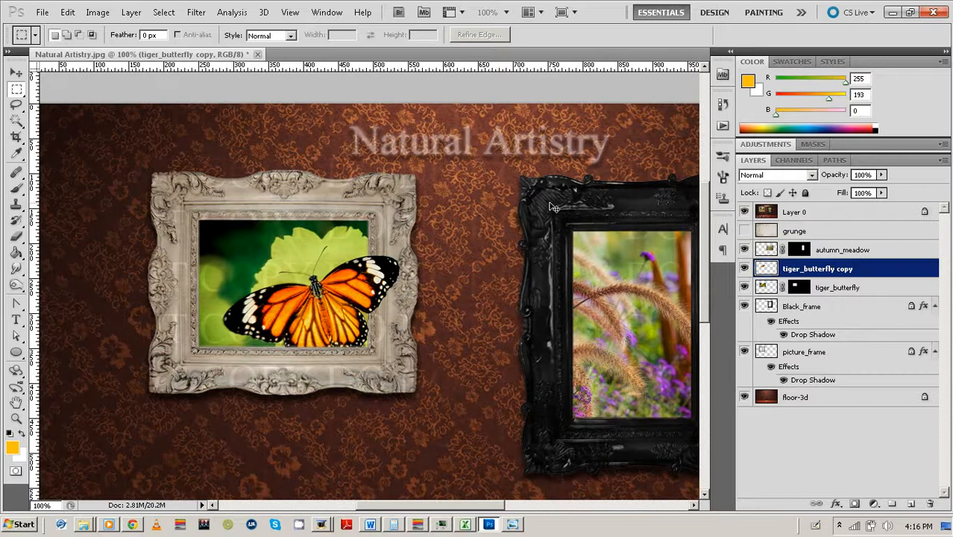
pyautogui.hotkey('ctrl', '-')
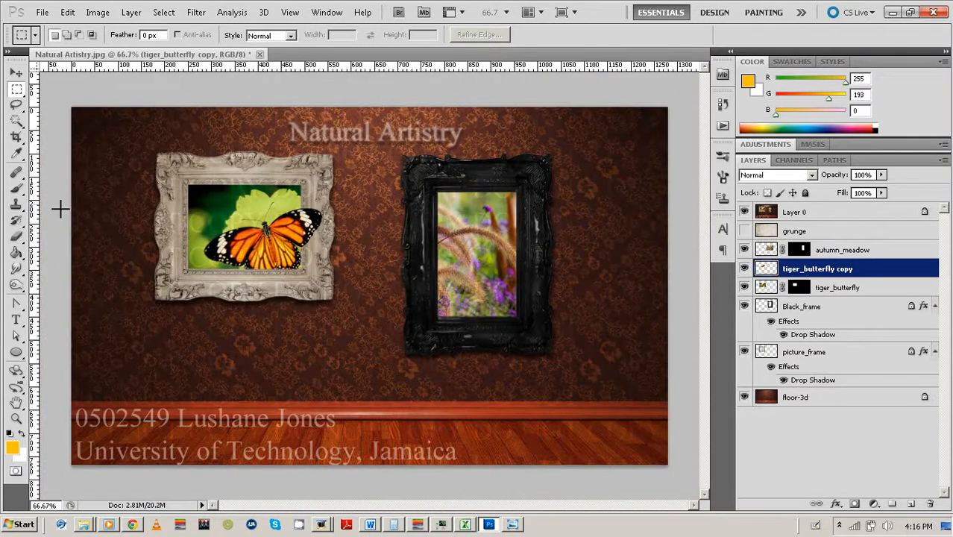
# Preview Layer 0 at 100% opacity, then lower its opacity again.
pyautogui.click(18, 319)
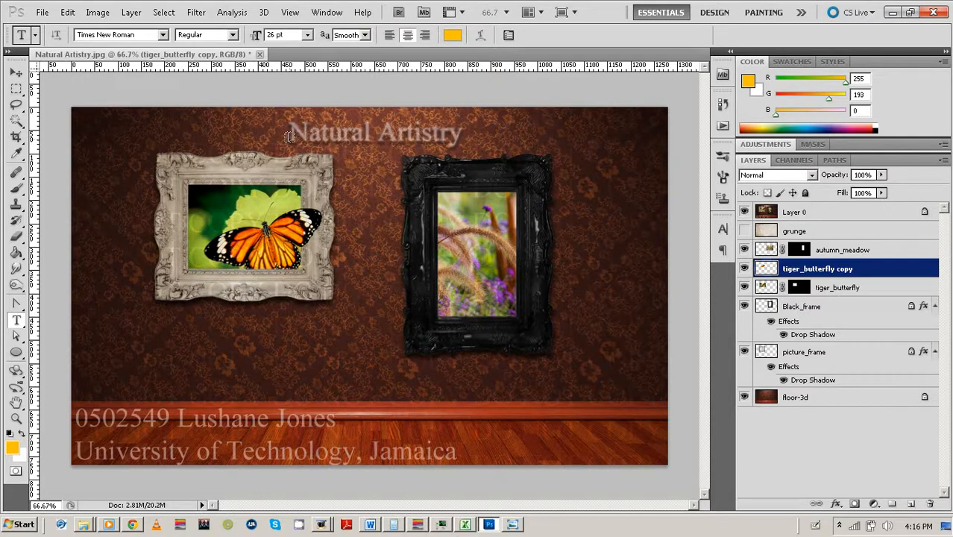
pyautogui.click(822, 214)
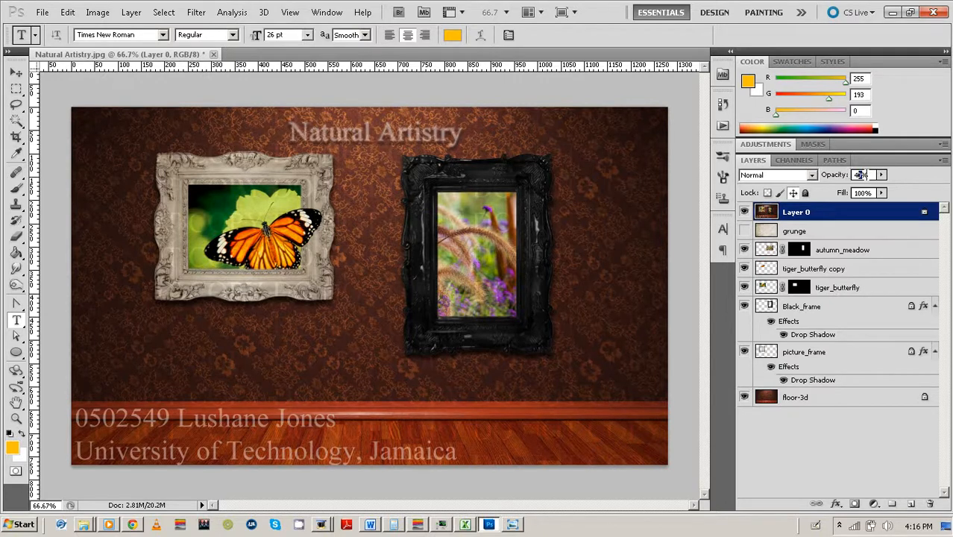
pyautogui.write('100')
pyautogui.press('Return')
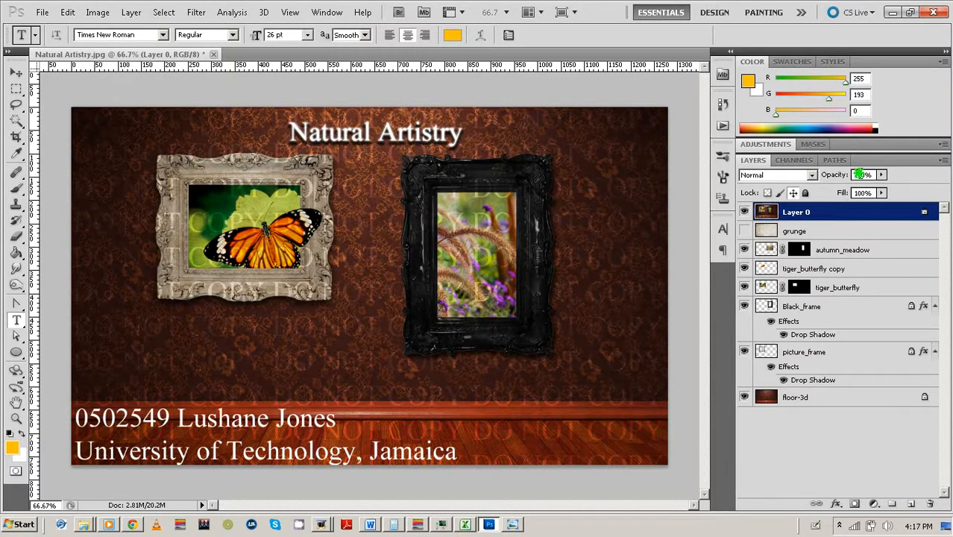
pyautogui.click(861, 174)
pyautogui.write('05')
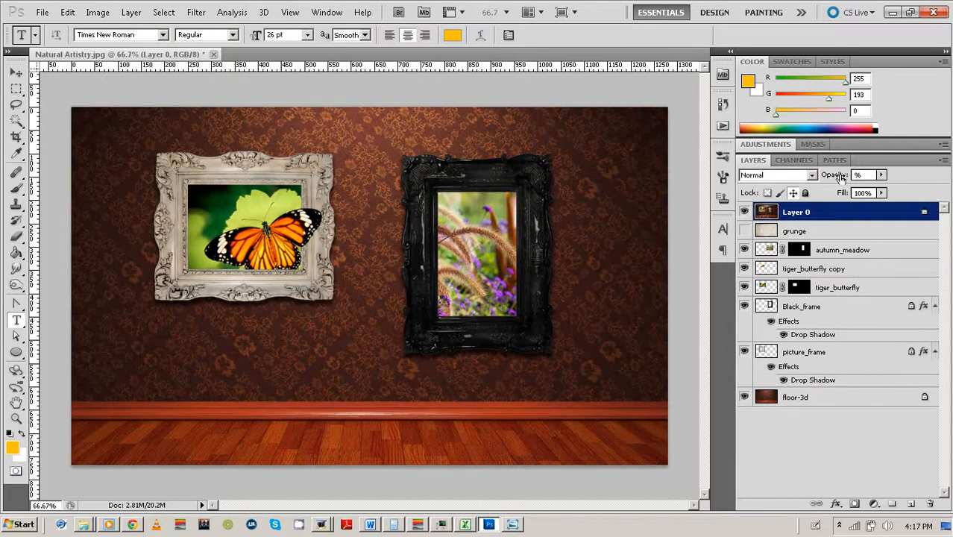
pyautogui.write('0')
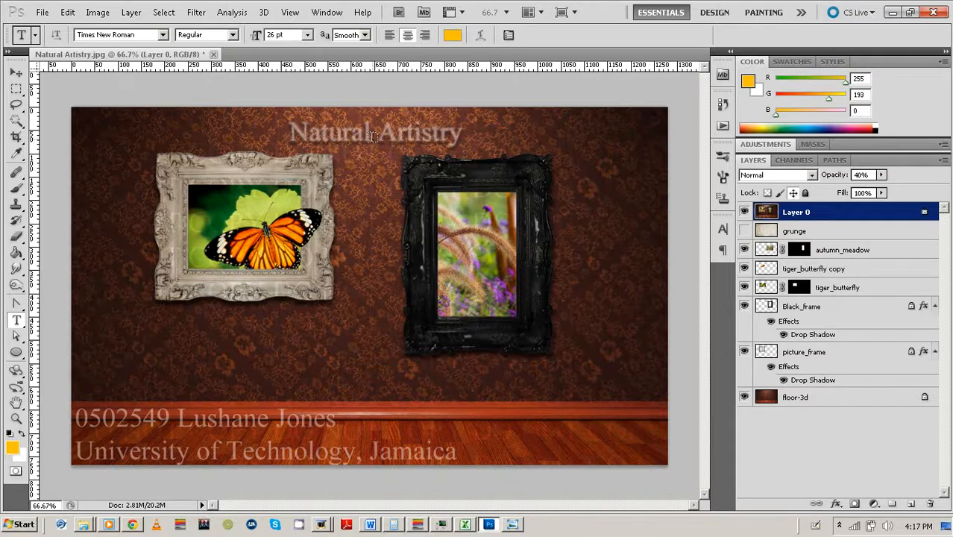
# Set new text to left-aligned at 13 pt.
pyautogui.click(390, 36)
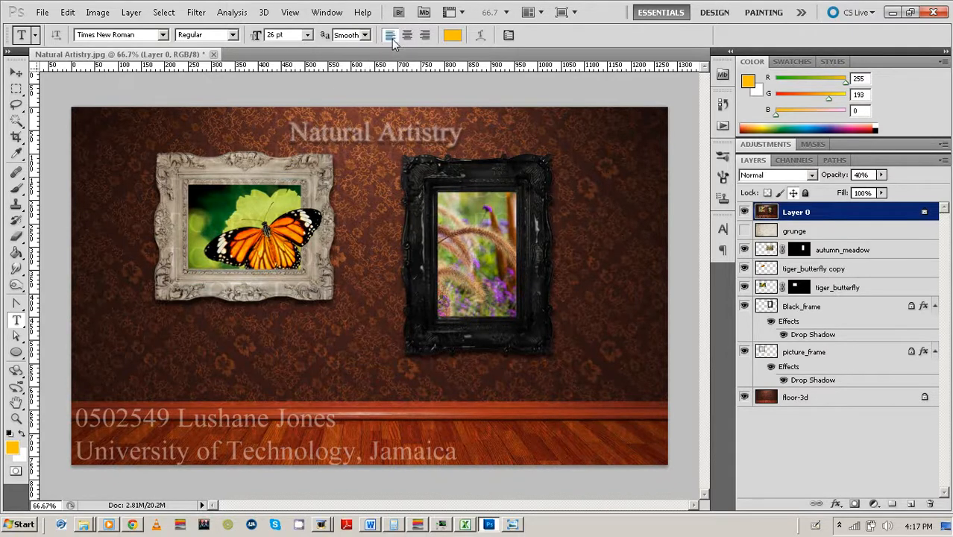
pyautogui.click(276, 35)
pyautogui.write('13')
# Type 'Natural Artistry' in white over the existing title and nudge it down slightly.
pyautogui.click(291, 135)
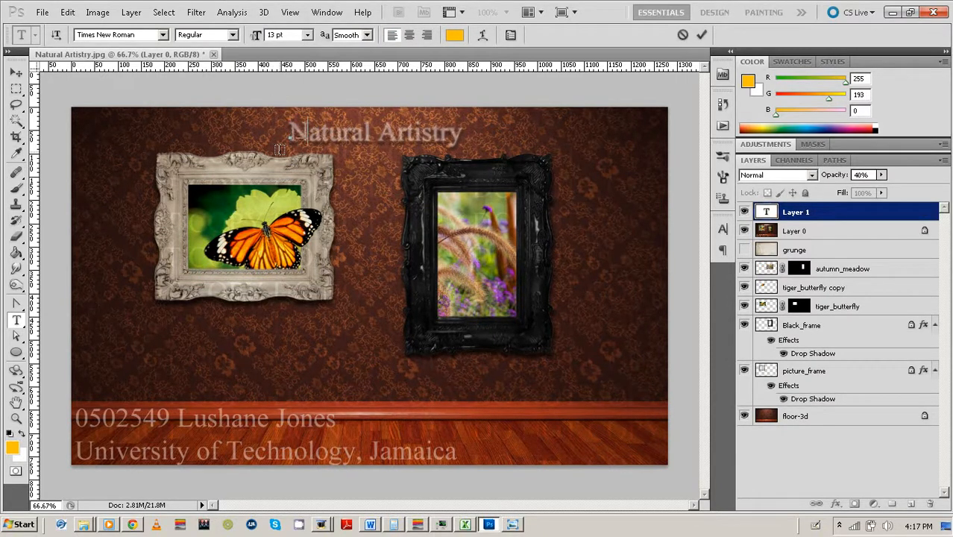
pyautogui.write('Natura')
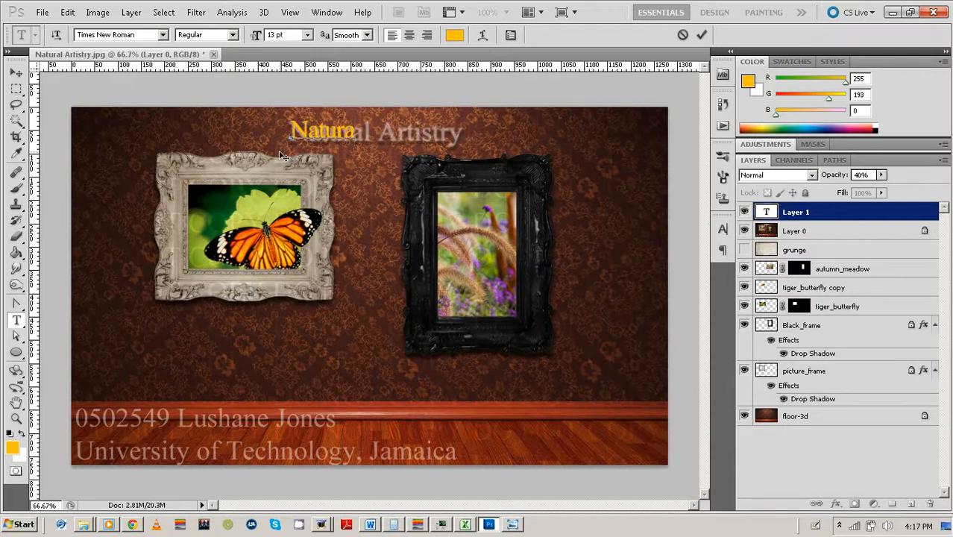
pyautogui.write('l Artistry')
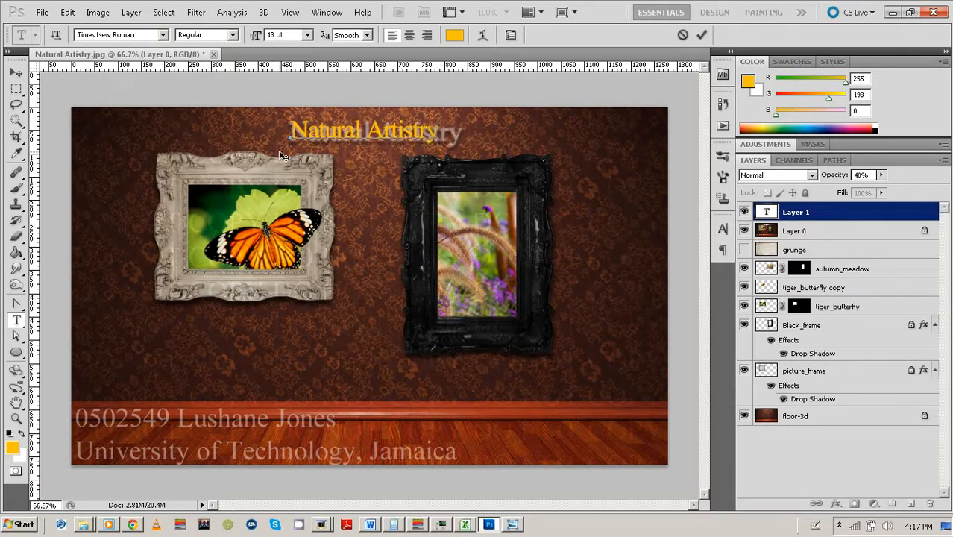
pyautogui.press('ctrl')
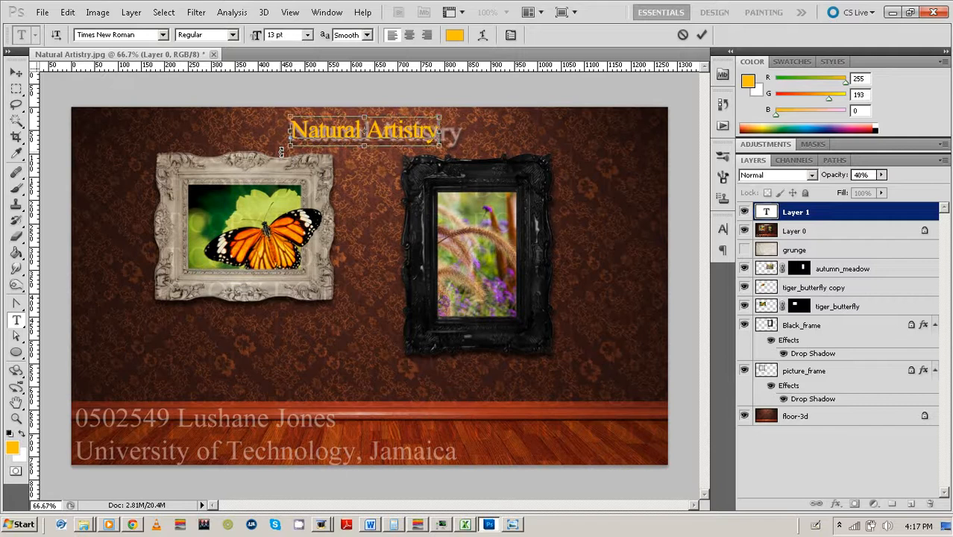
pyautogui.hotkey('ctrl', 'a')
pyautogui.click(454, 35)
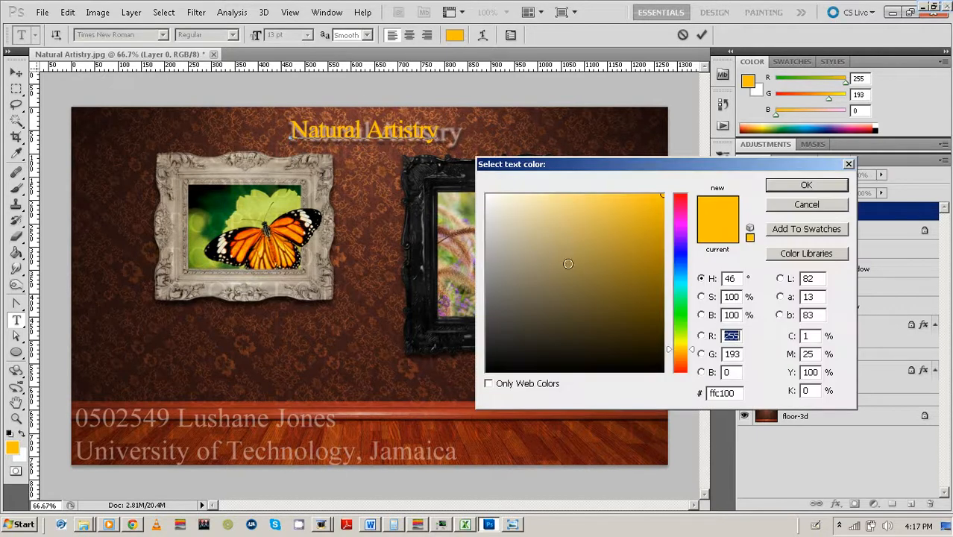
pyautogui.moveTo(567, 263)
pyautogui.mouseDown()
pyautogui.moveTo(493, 221)
pyautogui.moveTo(486, 195)
pyautogui.mouseUp()
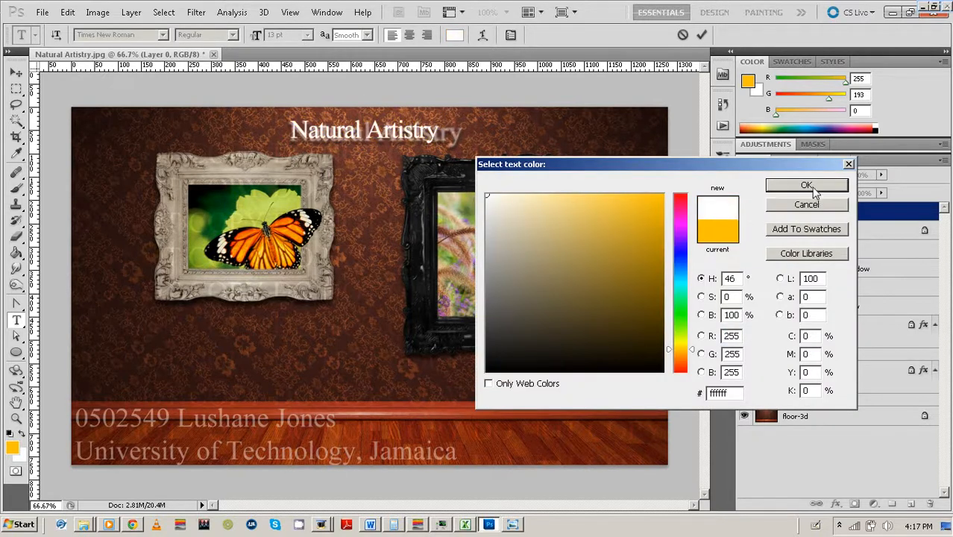
pyautogui.click(812, 187)
pyautogui.click(702, 34)
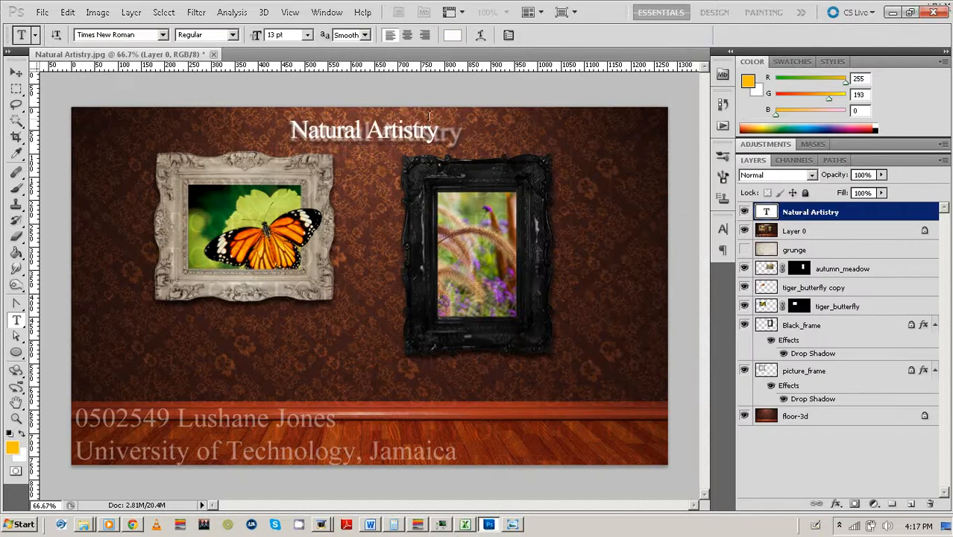
pyautogui.click(16, 72)
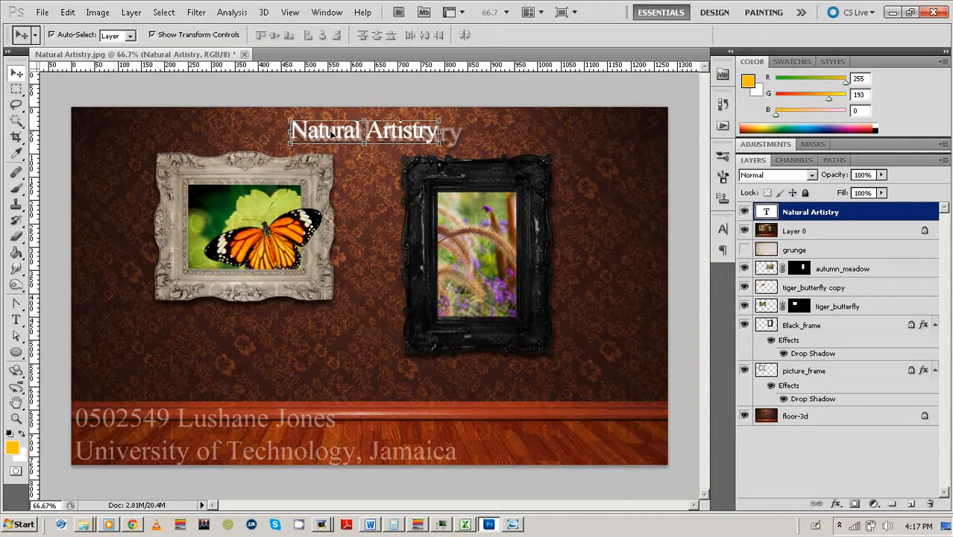
pyautogui.press('Down')
pyautogui.press('Down')
pyautogui.press('Down')
pyautogui.press('Down')
pyautogui.press('Down')
pyautogui.press('Down')
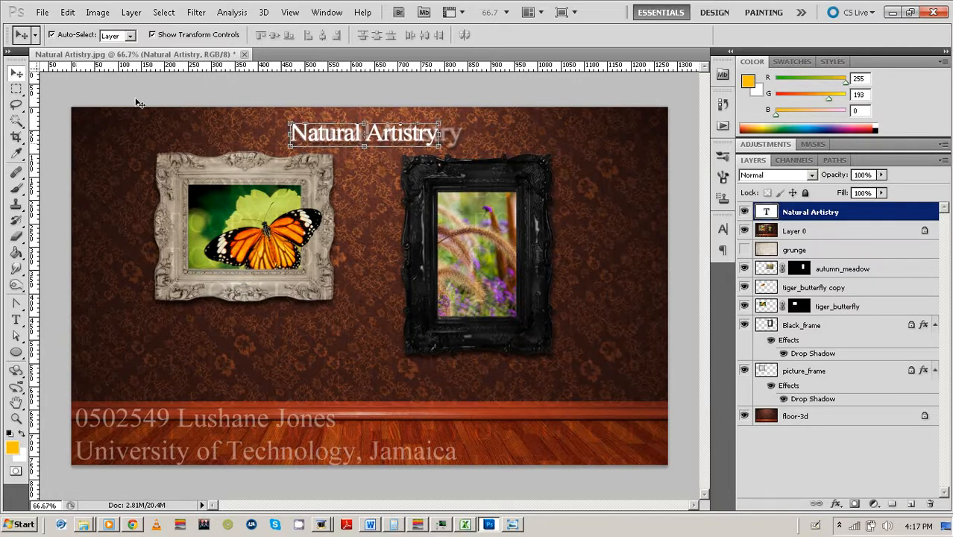
# Set the title's tracking to 0 and font size to 13 pt, and commit it.
pyautogui.click(15, 319)
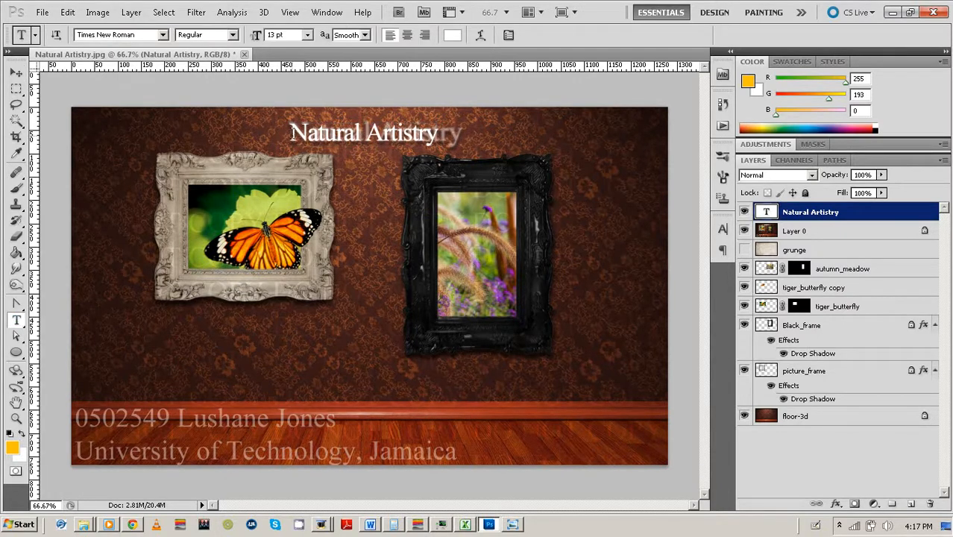
pyautogui.moveTo(290, 134); pyautogui.dragTo(438, 134)
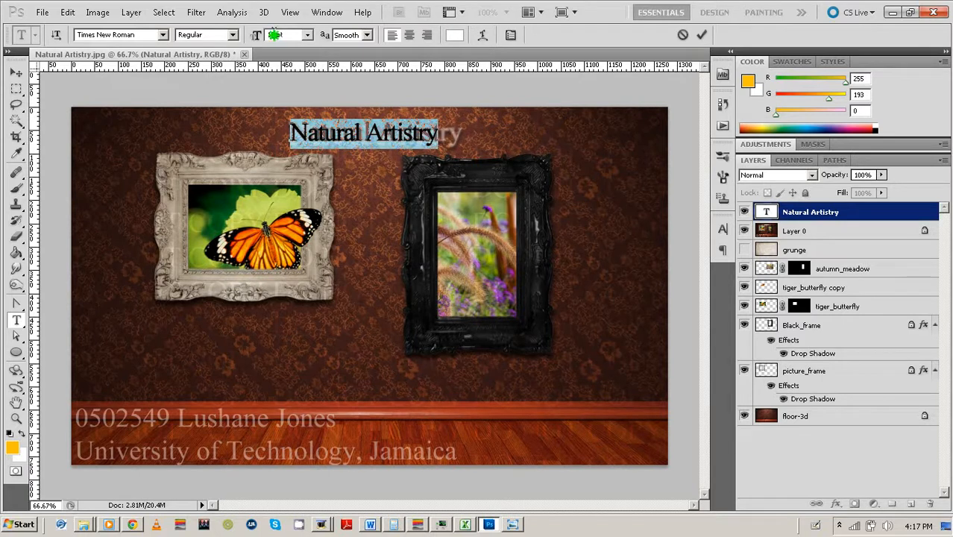
pyautogui.click(275, 34)
pyautogui.write('4')
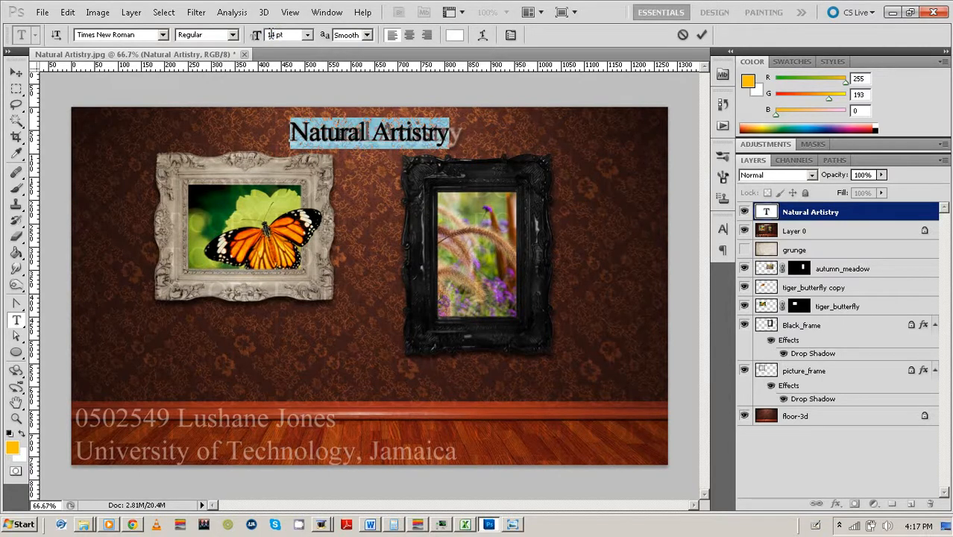
pyautogui.click(510, 34)
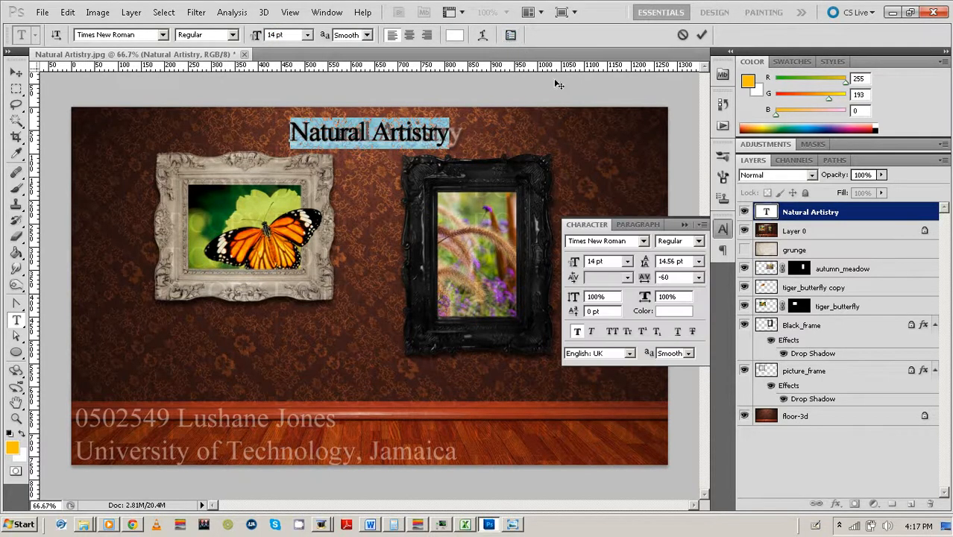
pyautogui.click(641, 278)
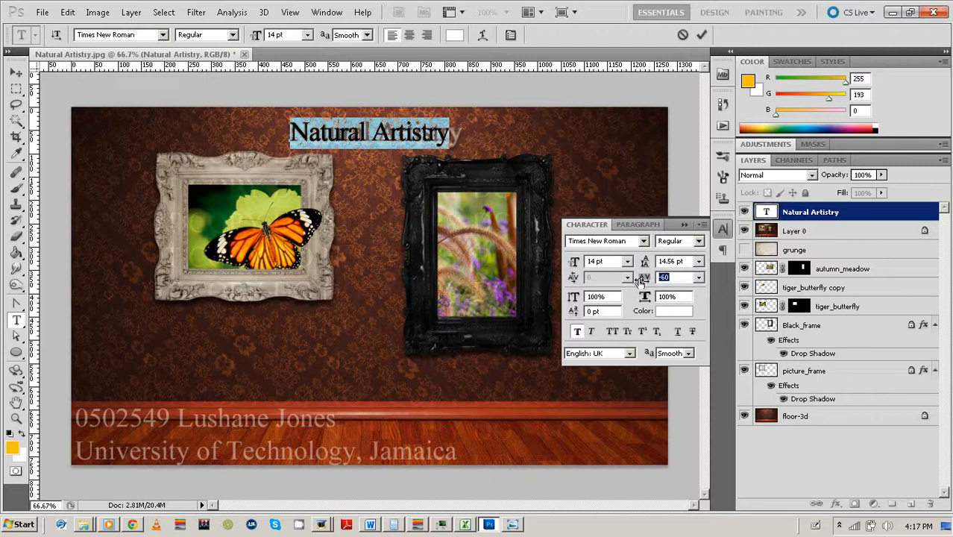
pyautogui.write('0')
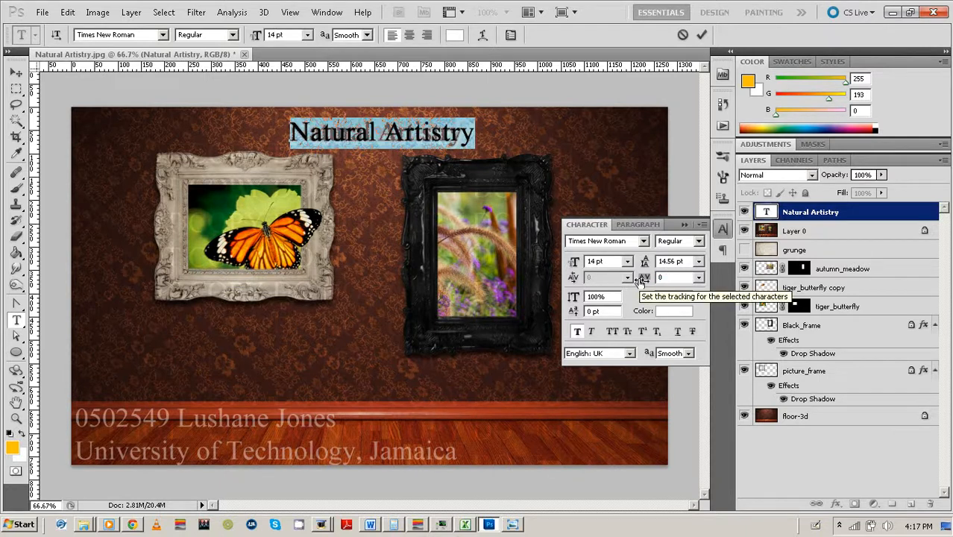
pyautogui.doubleClick(594, 261)
pyautogui.write('1')
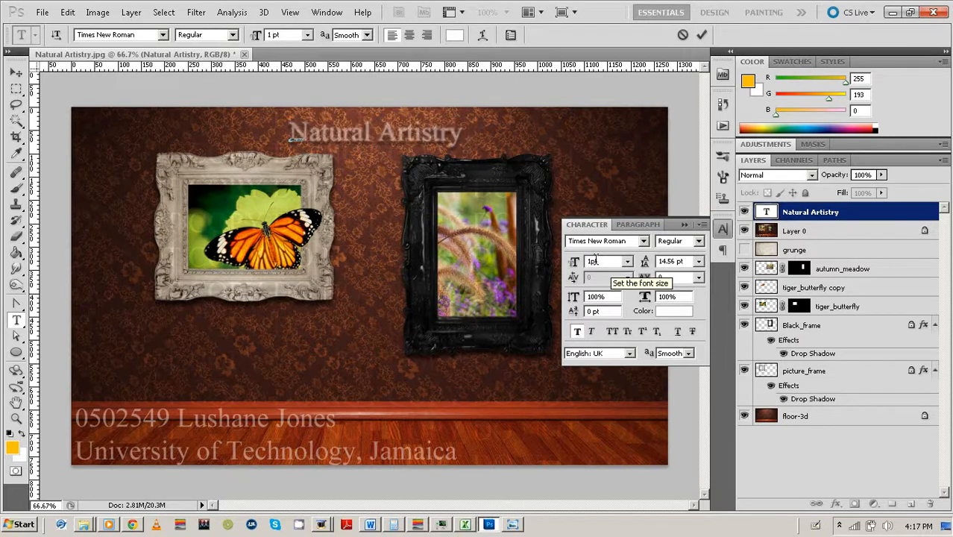
pyautogui.write('3')
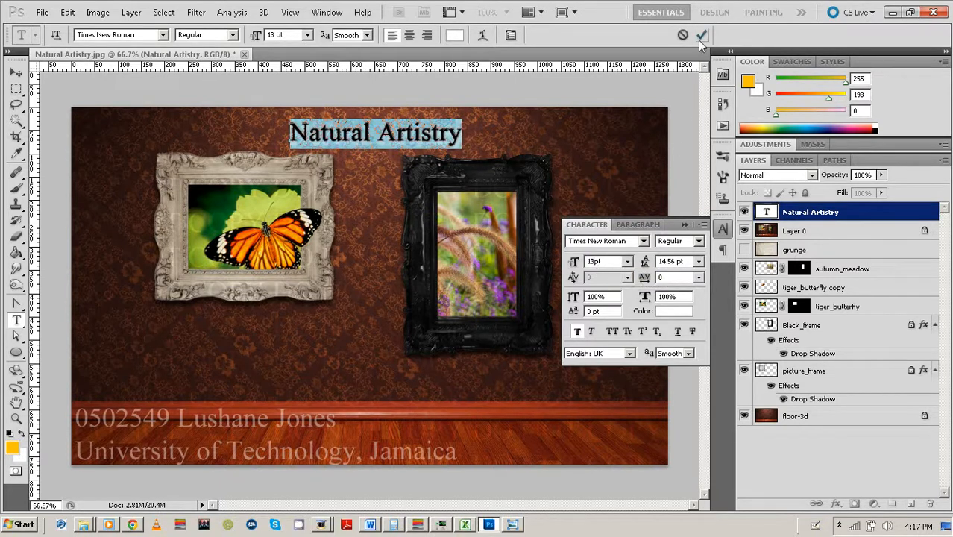
pyautogui.click(700, 36)
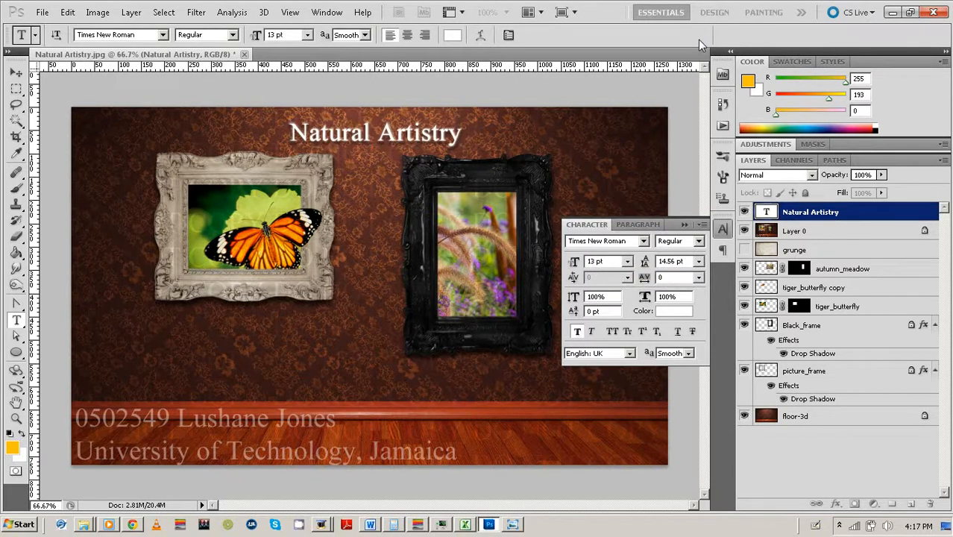
pyautogui.click(683, 224)
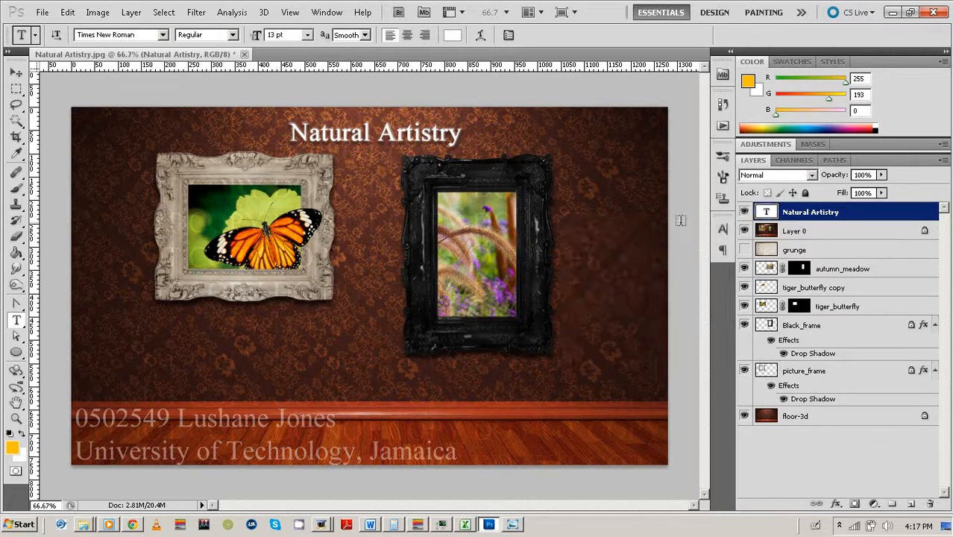
# Give the Natural Artistry layer an enlarged Outer Glow and a Drop Shadow at Distance 7.
pyautogui.rightClick(917, 213)
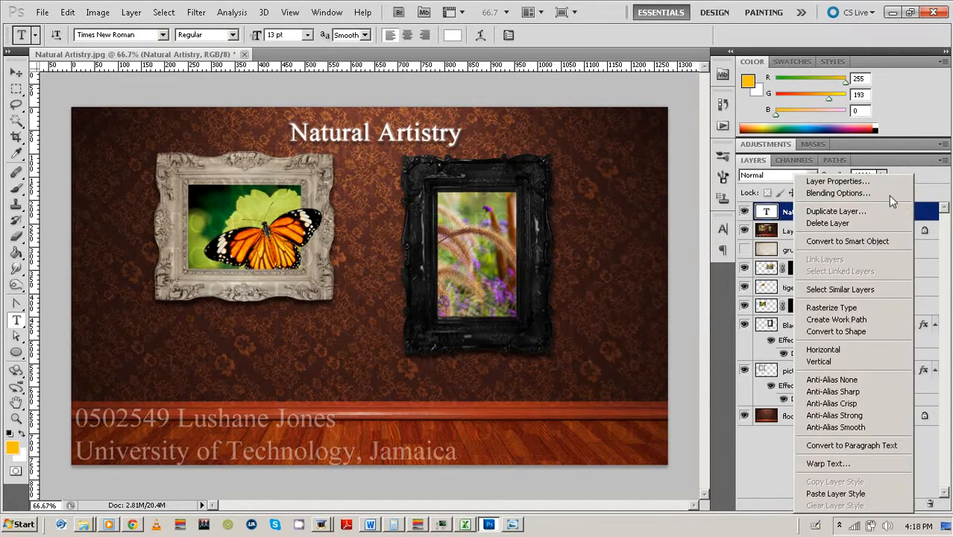
pyautogui.click(887, 194)
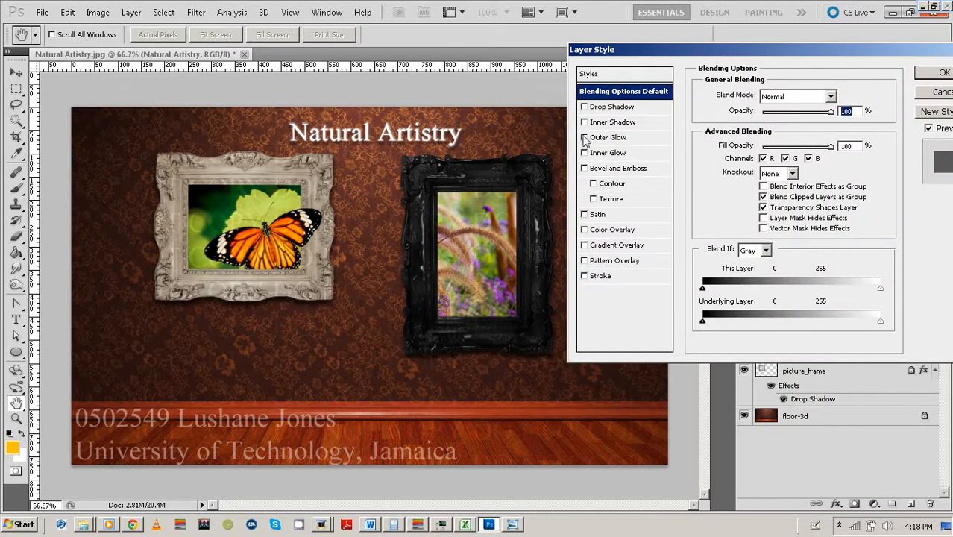
pyautogui.click(584, 139)
pyautogui.click(613, 139)
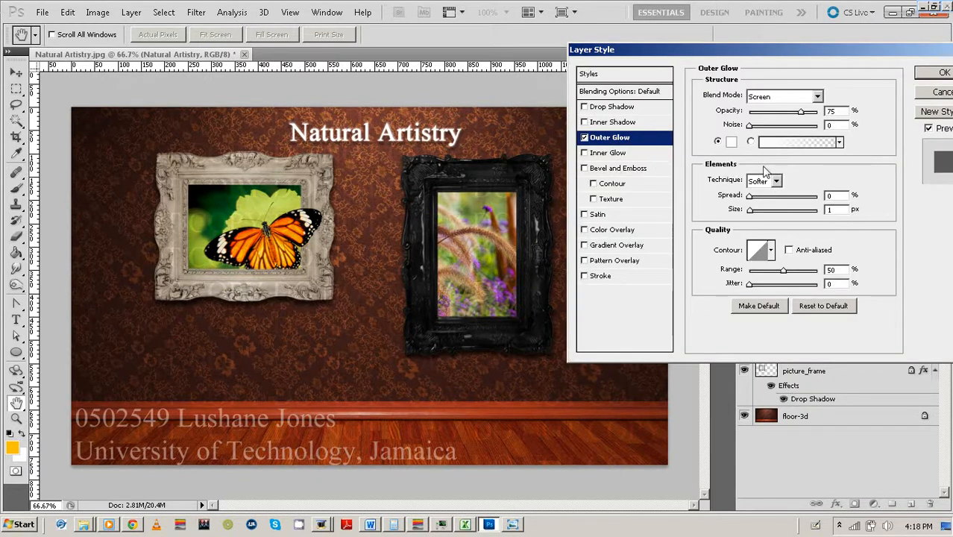
pyautogui.click(750, 210)
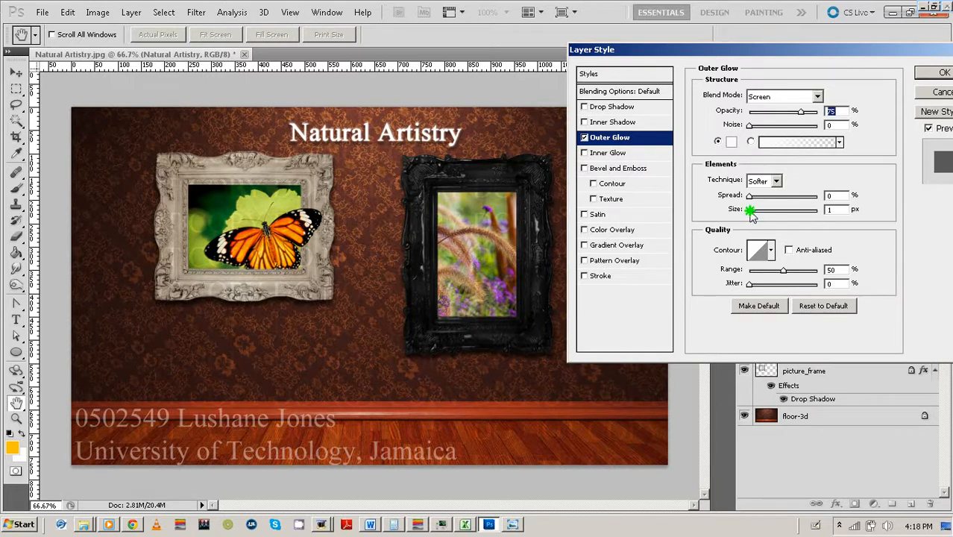
pyautogui.moveTo(751, 211); pyautogui.dragTo(753, 213)
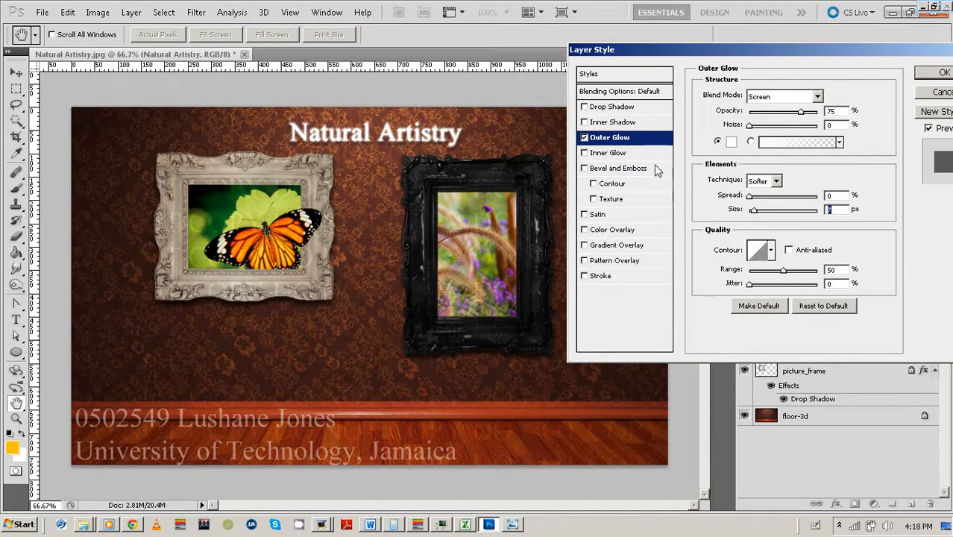
pyautogui.click(627, 106)
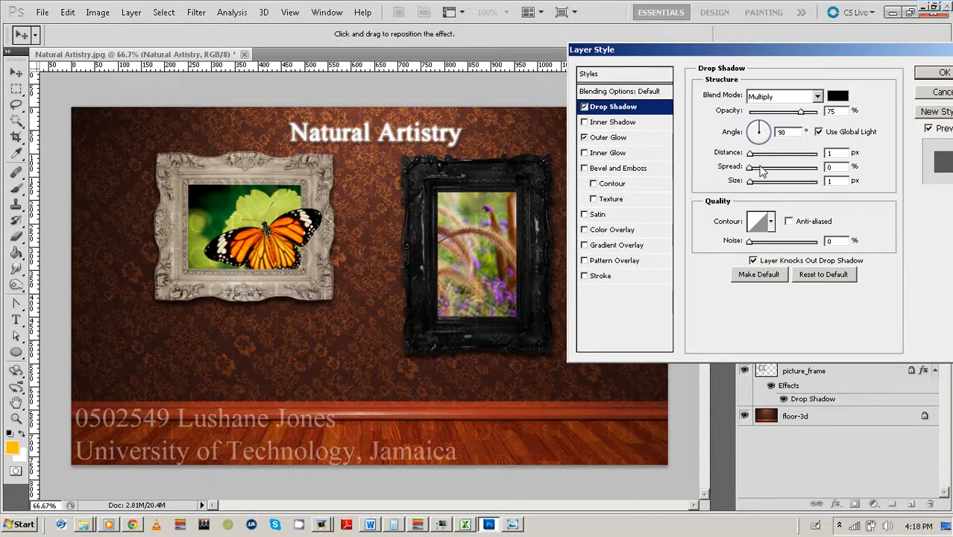
pyautogui.moveTo(750, 154); pyautogui.dragTo(760, 171)
pyautogui.click(941, 73)
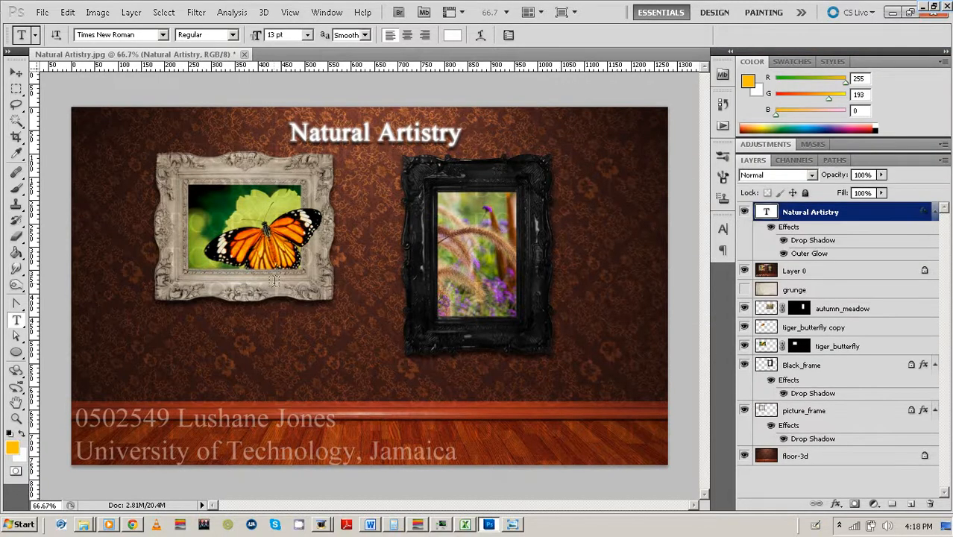
# Add a bottom-left credit line with the student's ID number and name at 13 pt.
pyautogui.click(77, 421)
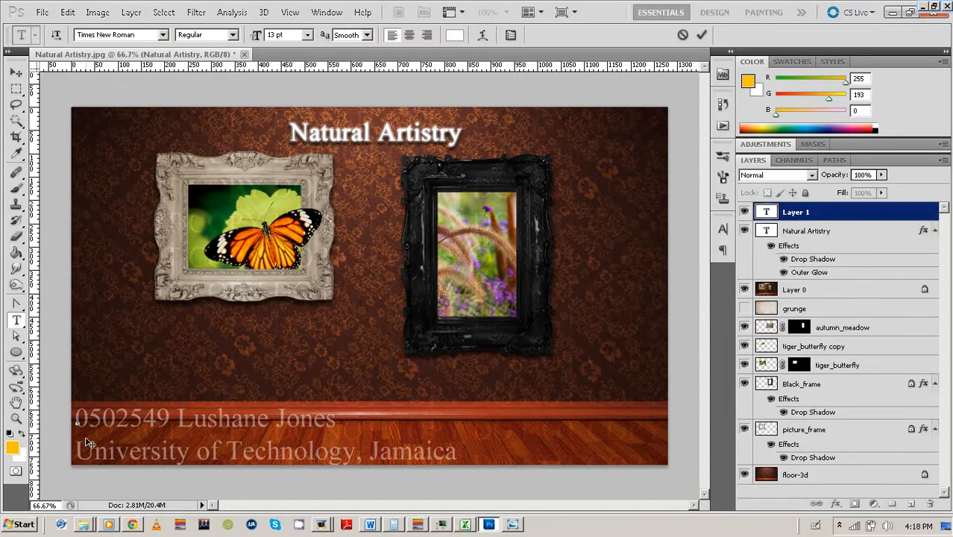
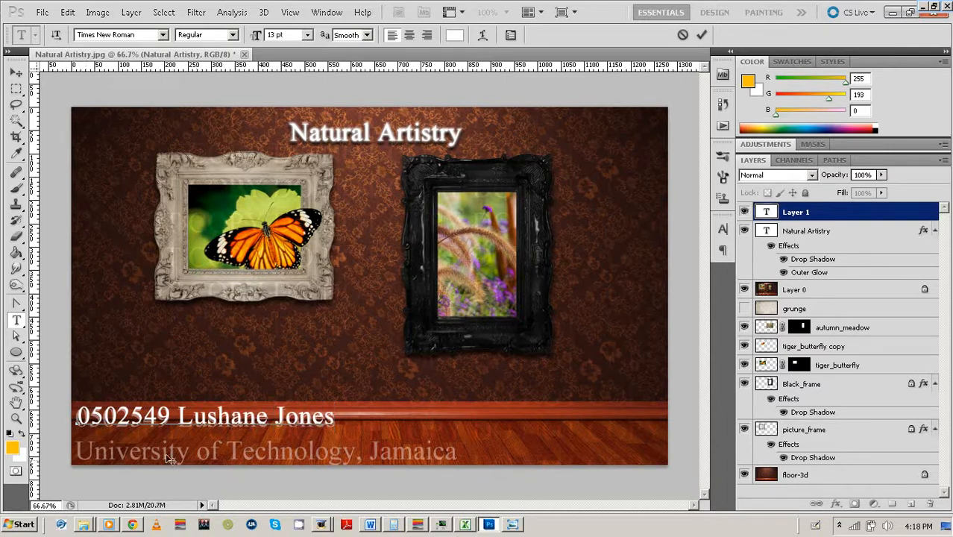
pyautogui.hotkey('ctrl', 'a')
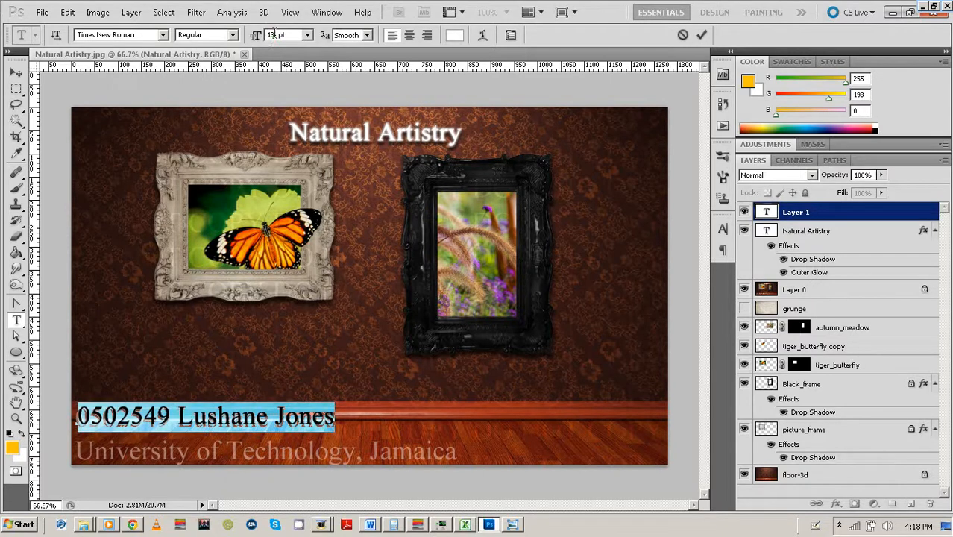
pyautogui.write('5')
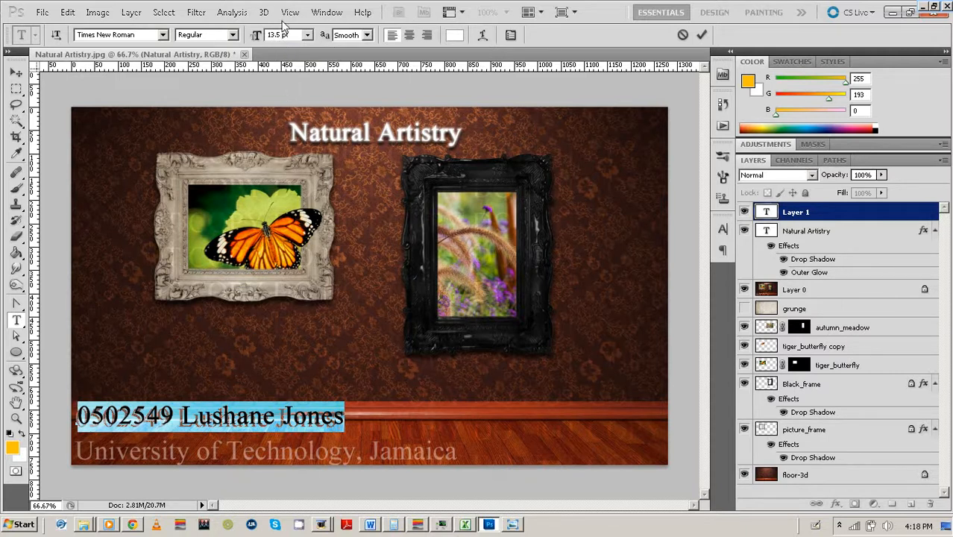
pyautogui.click(279, 36)
pyautogui.click(260, 37)
pyautogui.write('1')
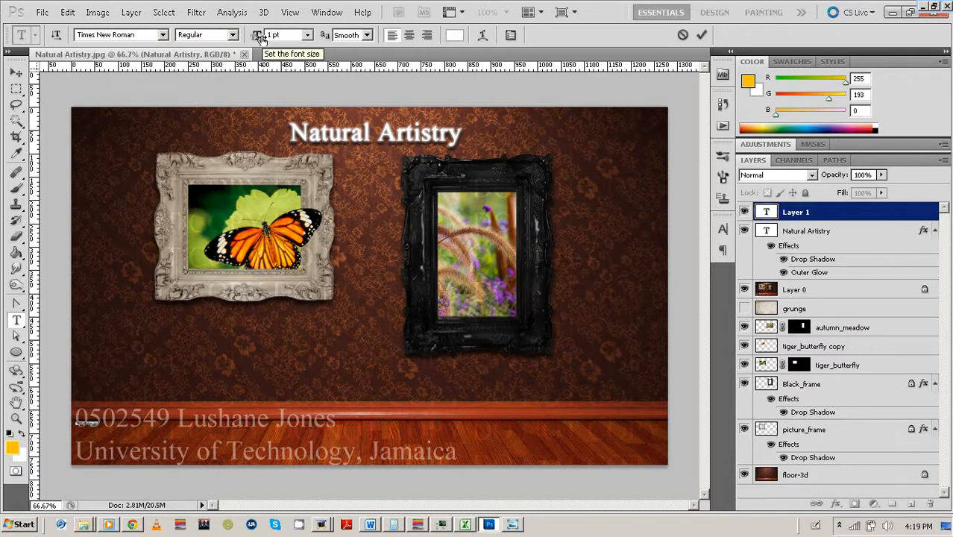
pyautogui.write('3')
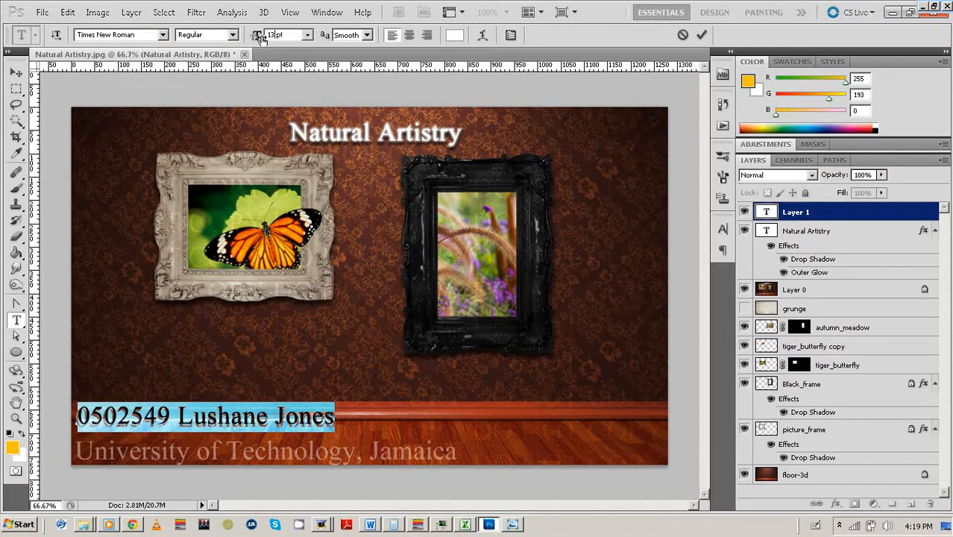
pyautogui.click(701, 35)
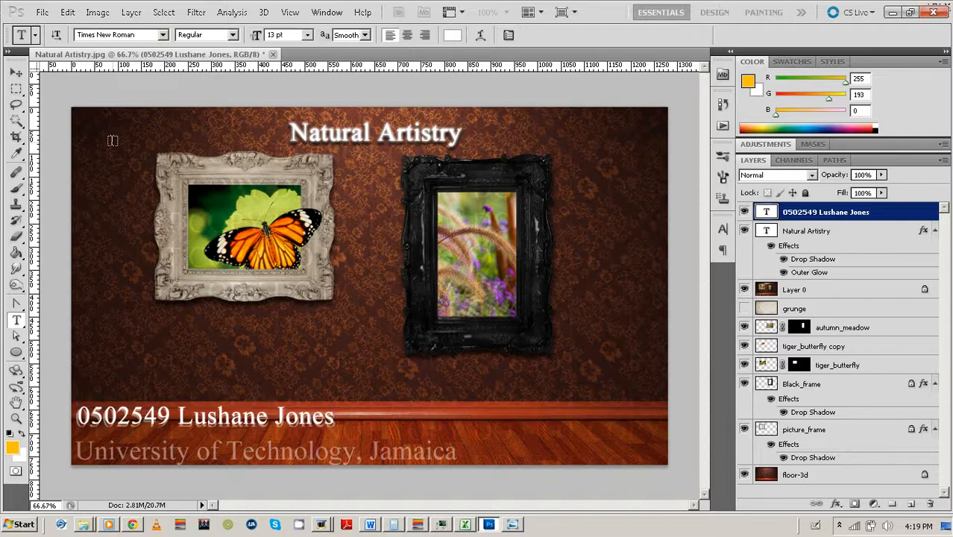
# Nudge the credit line down slightly with the Move tool.
pyautogui.click(16, 72)
pyautogui.press('Down')
pyautogui.press('Down')
pyautogui.press('Down')
pyautogui.press('Down')
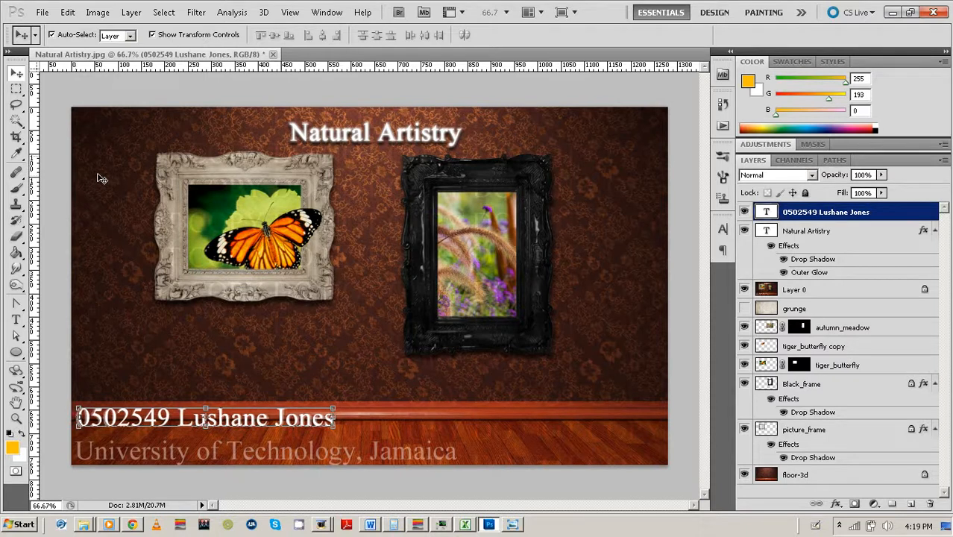
pyautogui.click(58, 149)
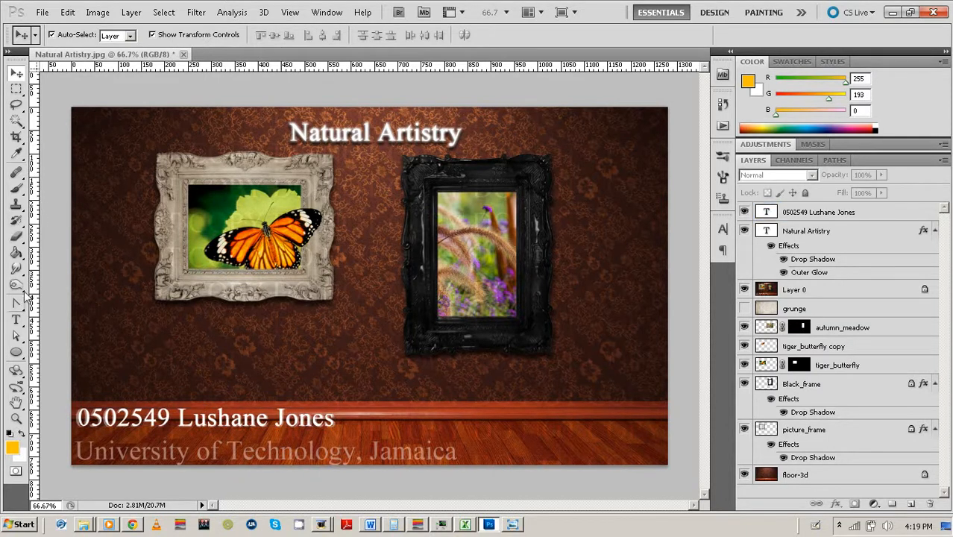
# Add the second credit line 'University of Technology, Jamaica' with a capital J and commit it.
pyautogui.click(18, 322)
pyautogui.click(329, 419)
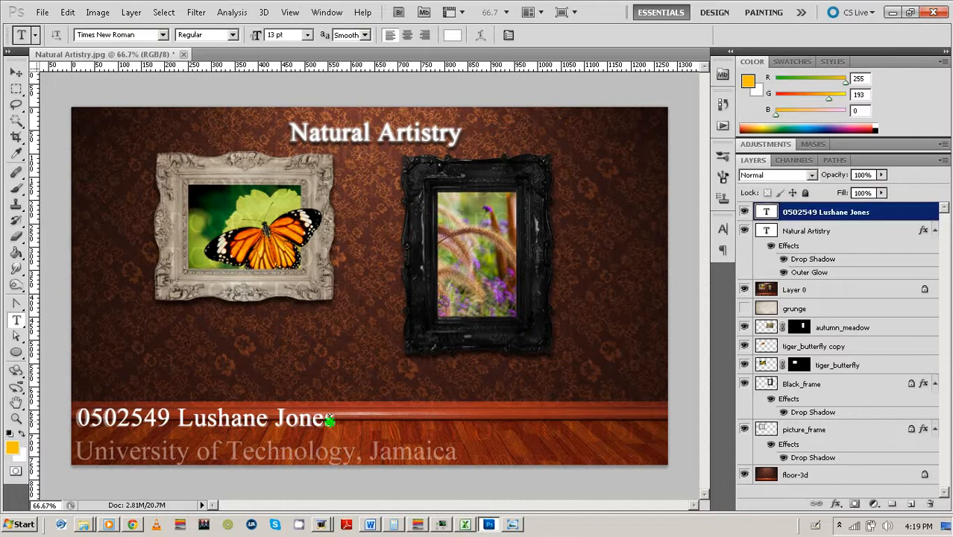
pyautogui.write('University')
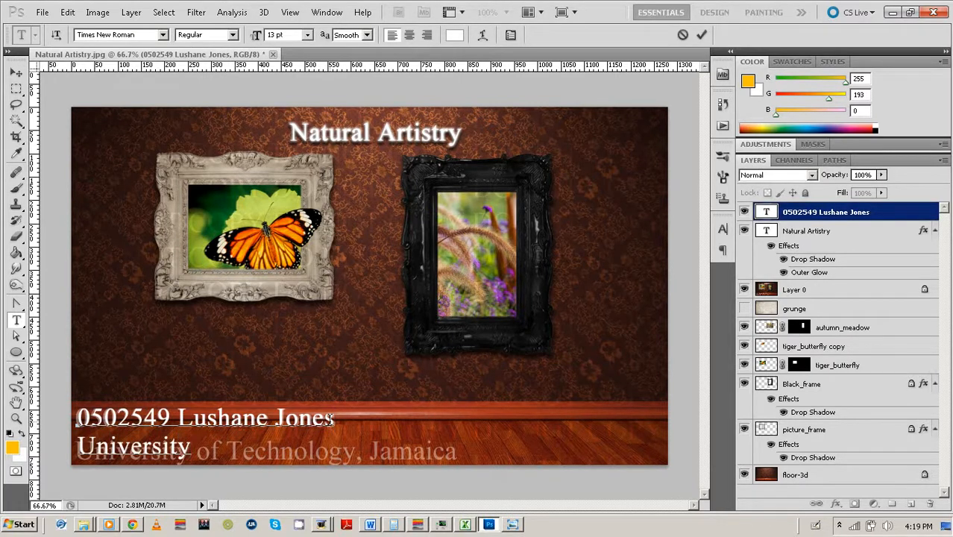
pyautogui.write(' of Techn')
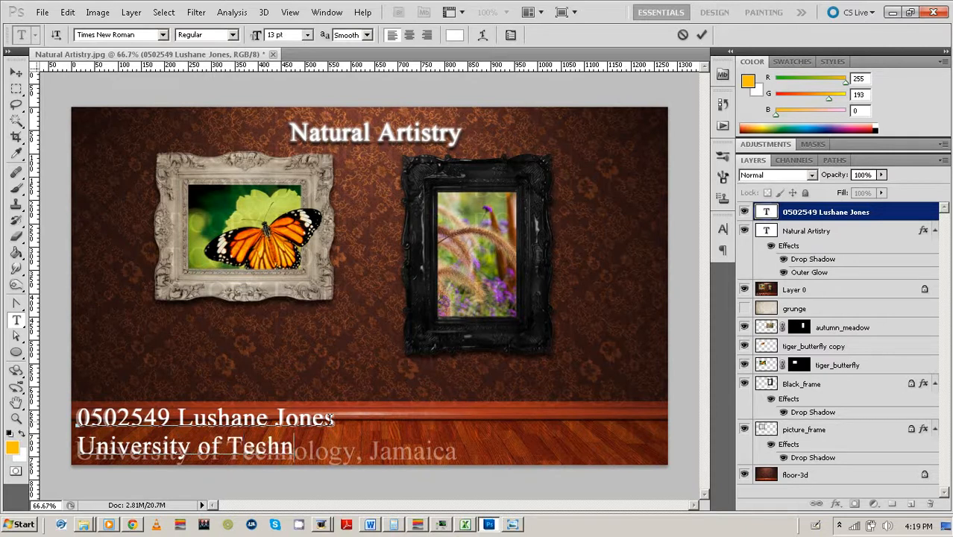
pyautogui.write('o')
pyautogui.write('logy, jamaica')
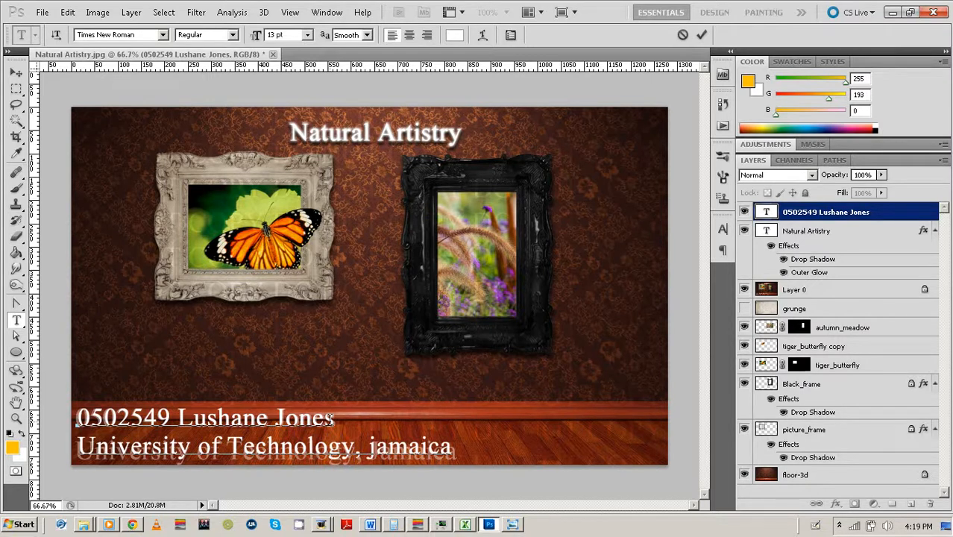
pyautogui.press('BackSpace')
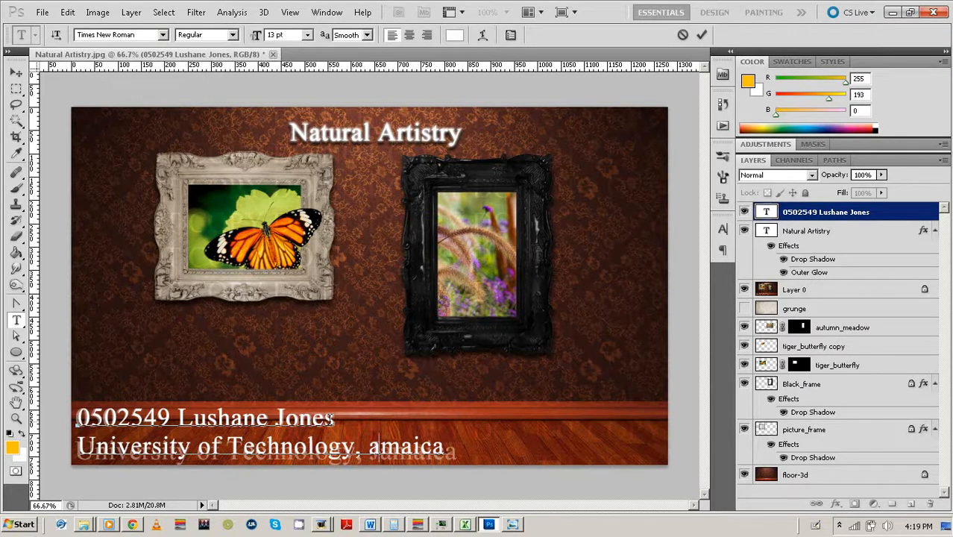
pyautogui.write('J')
pyautogui.click(701, 38)
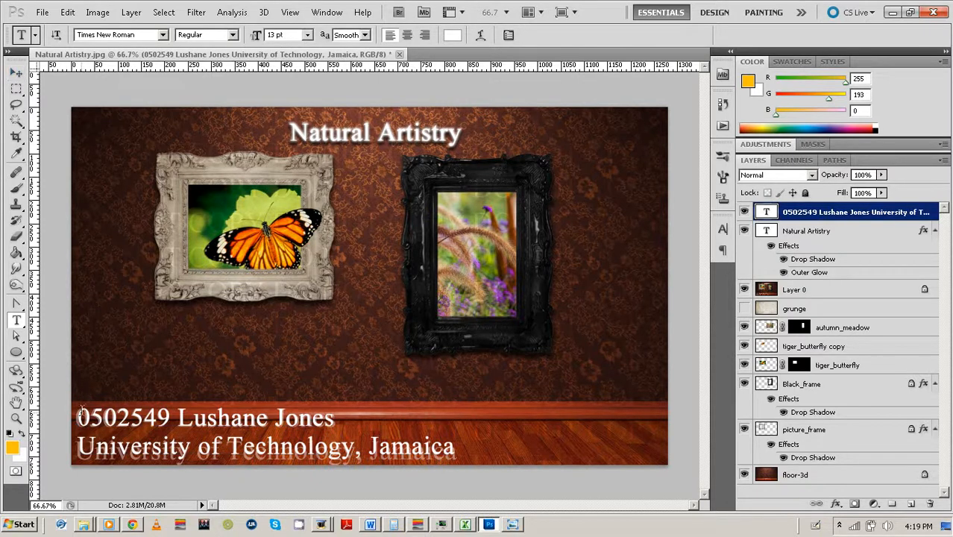
# Select both credit lines and set their leading to 17 pt in the Character panel.
pyautogui.moveTo(78, 413); pyautogui.dragTo(456, 447)
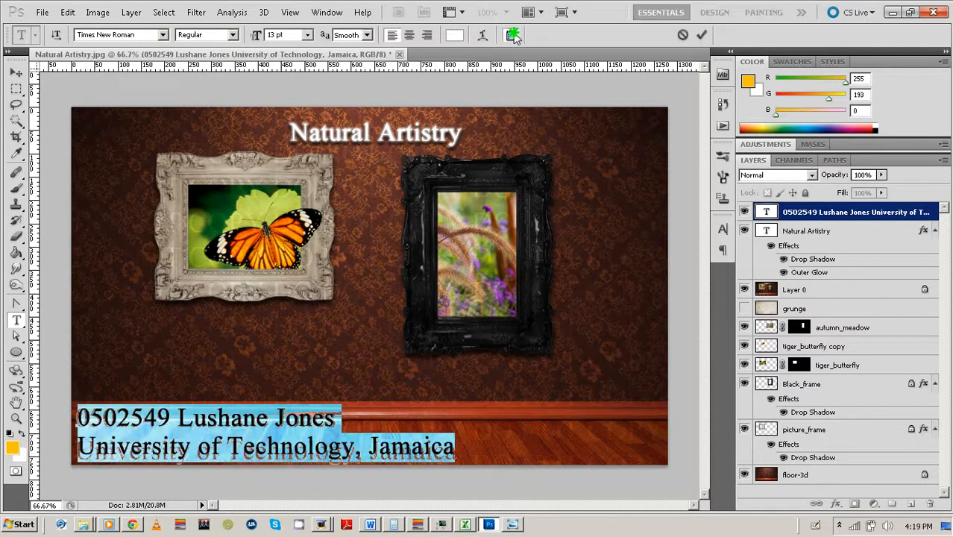
pyautogui.click(510, 35)
pyautogui.click(642, 266)
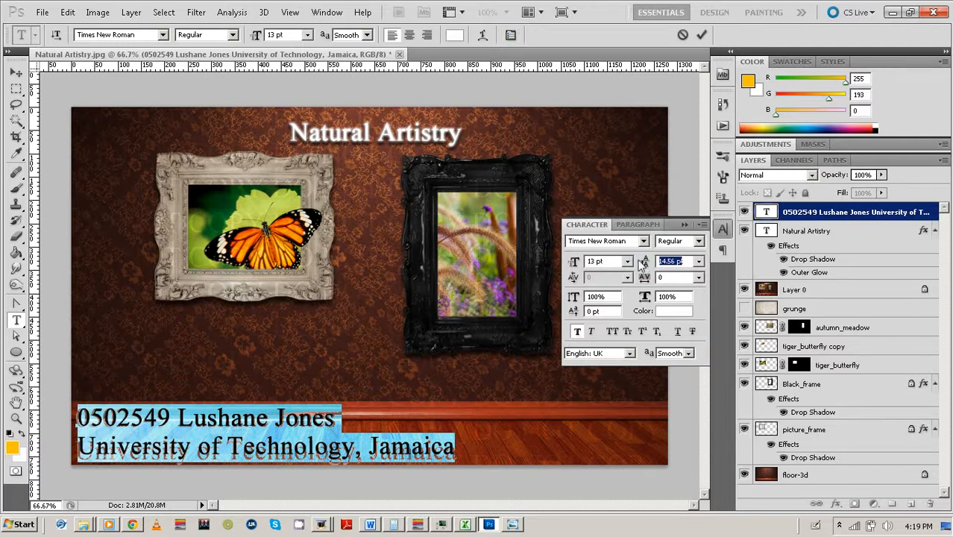
pyautogui.write('15[')
pyautogui.press('Return')
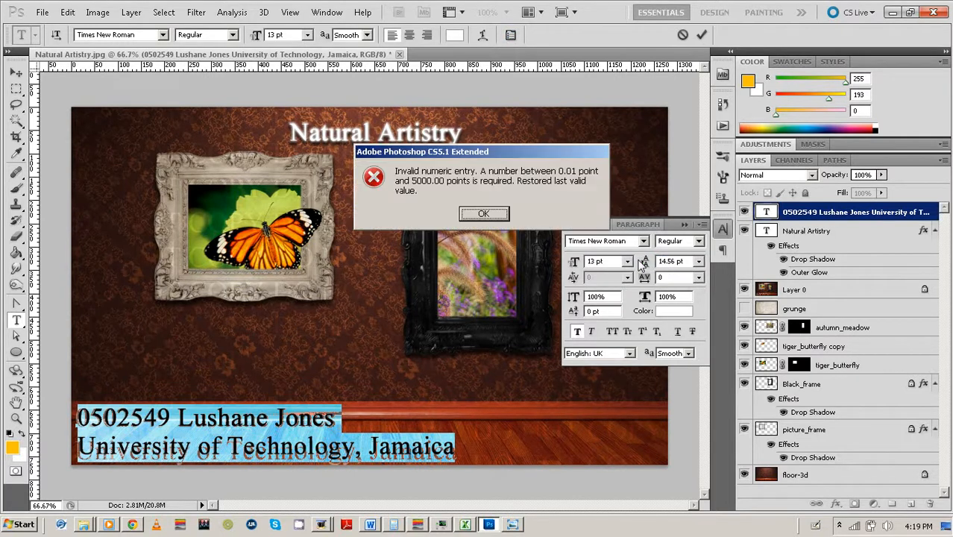
pyautogui.click(486, 212)
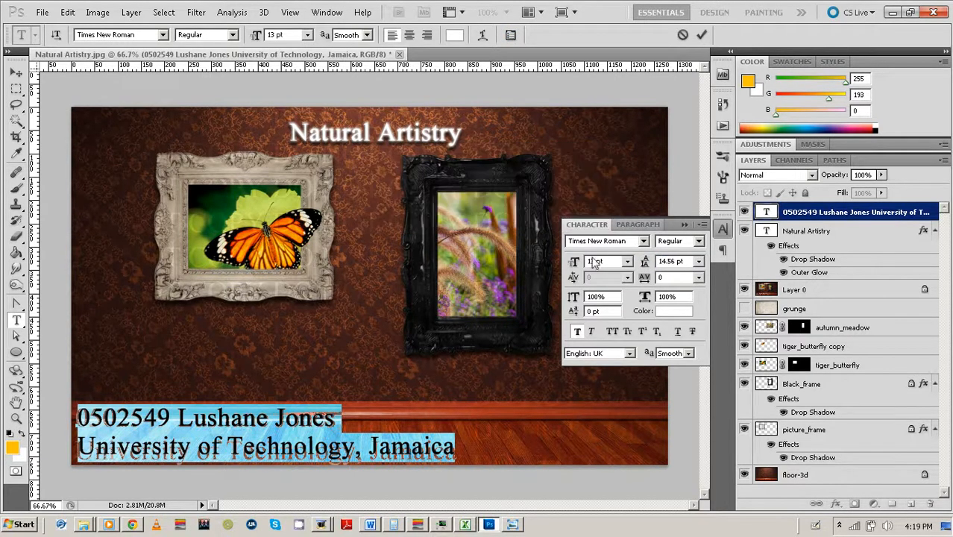
pyautogui.click(660, 261)
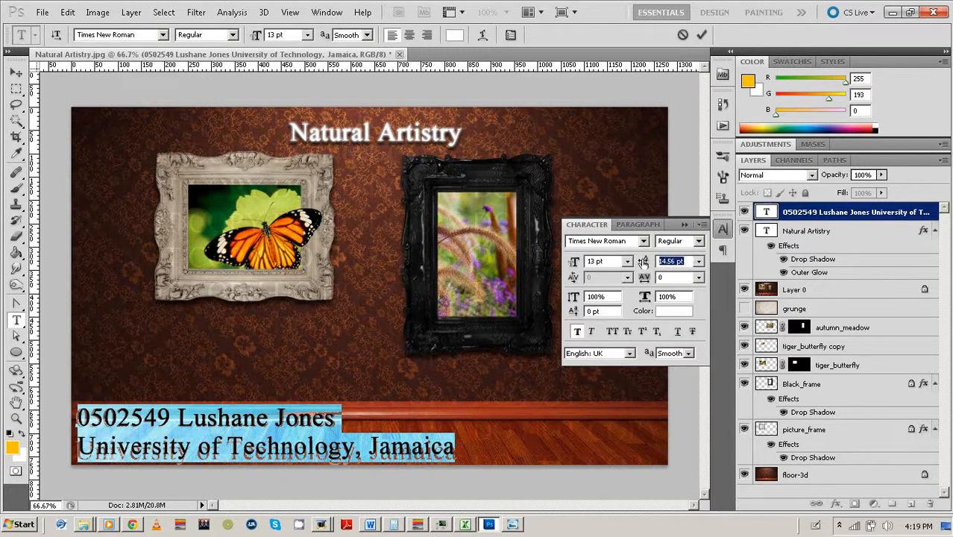
pyautogui.write('15')
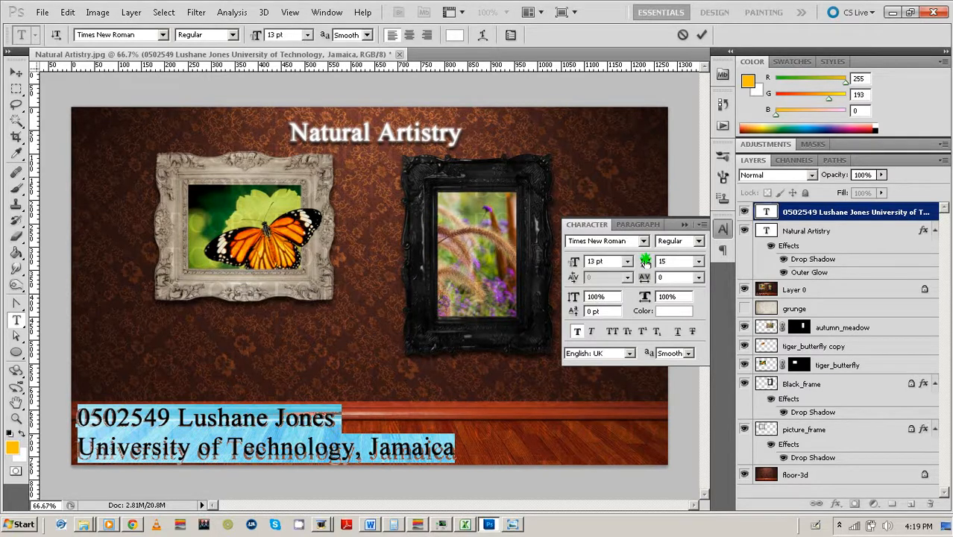
pyautogui.moveTo(645, 262); pyautogui.dragTo(648, 263)
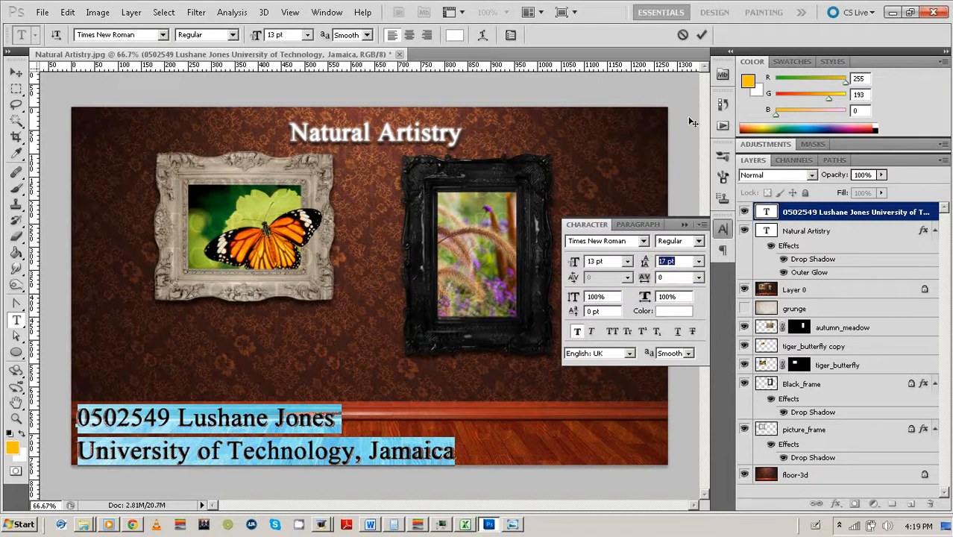
# Commit the credit text and close the Character panel.
pyautogui.click(700, 35)
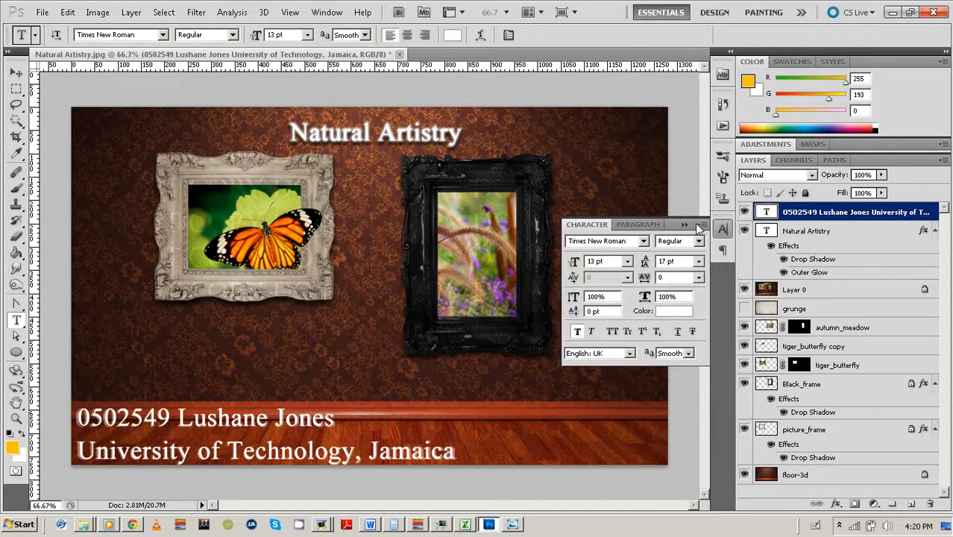
pyautogui.click(699, 226)
pyautogui.click(17, 73)
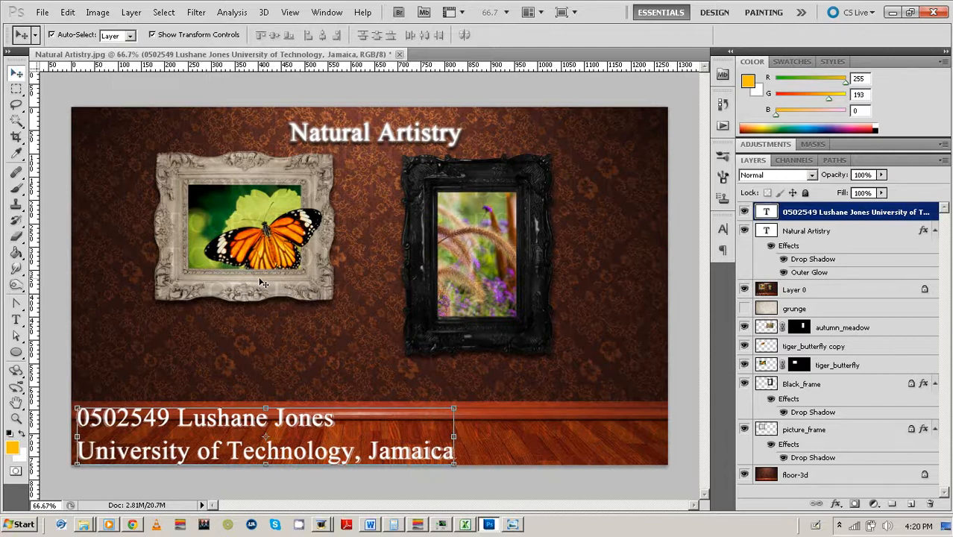
# Nudge the credits one step right, deselect their layer, and hide Layer 0.
pyautogui.press('Right')
pyautogui.press('Right')
pyautogui.press('Right')
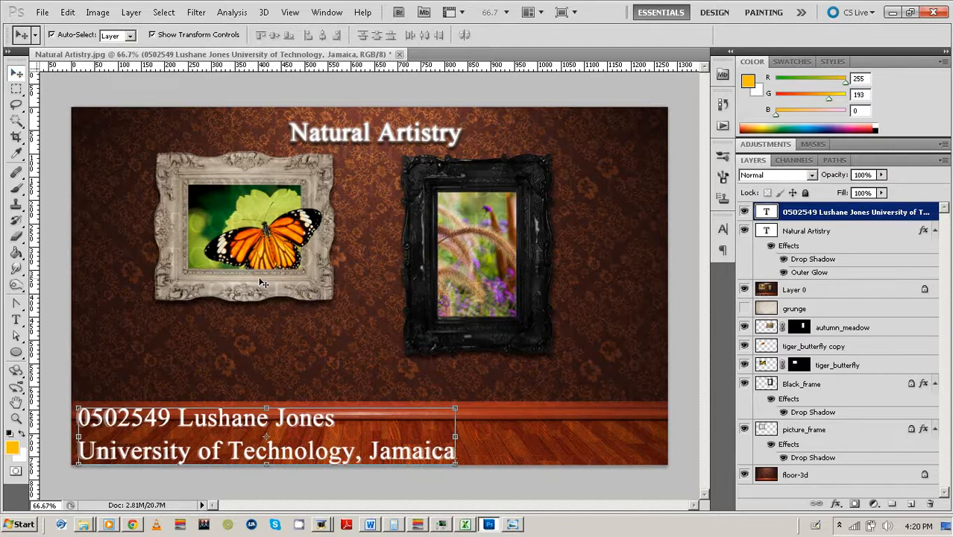
pyautogui.click(49, 158)
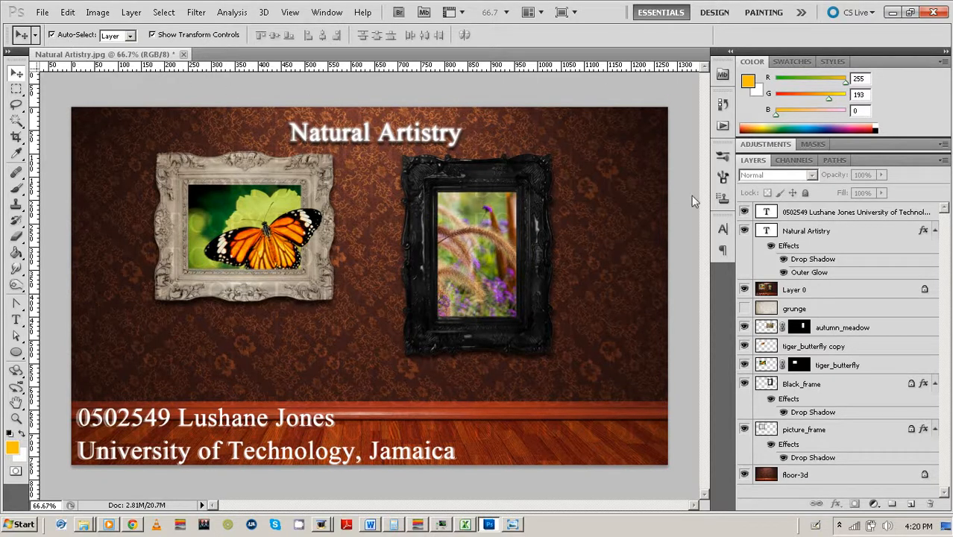
pyautogui.click(744, 289)
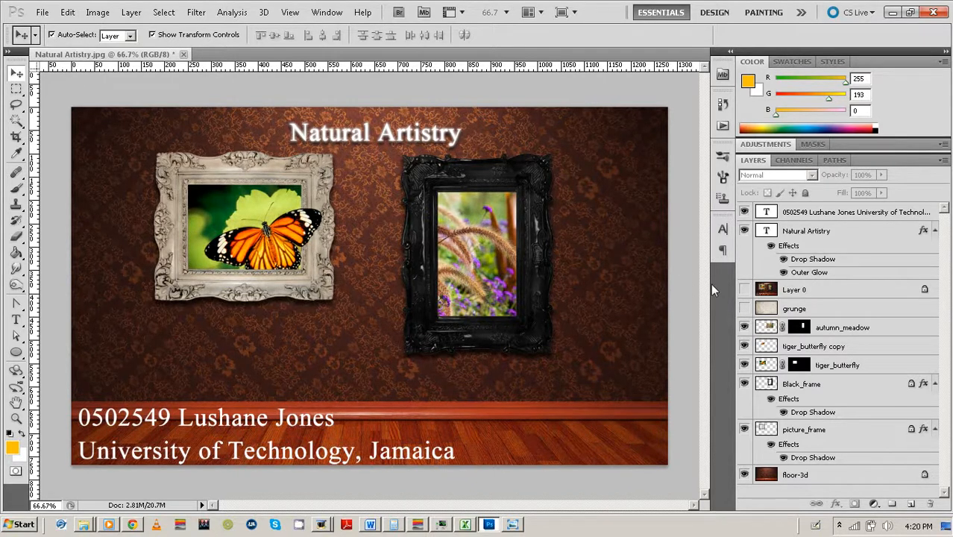
# Show the grunge texture layer and enlarge it to cover the whole canvas.
pyautogui.click(743, 308)
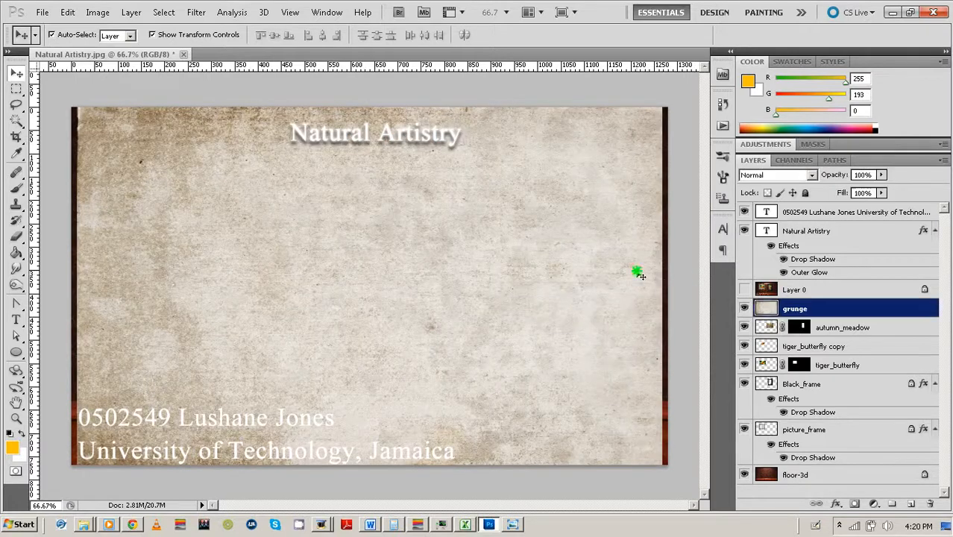
pyautogui.click(637, 273)
pyautogui.moveTo(663, 464); pyautogui.dragTo(673, 473)
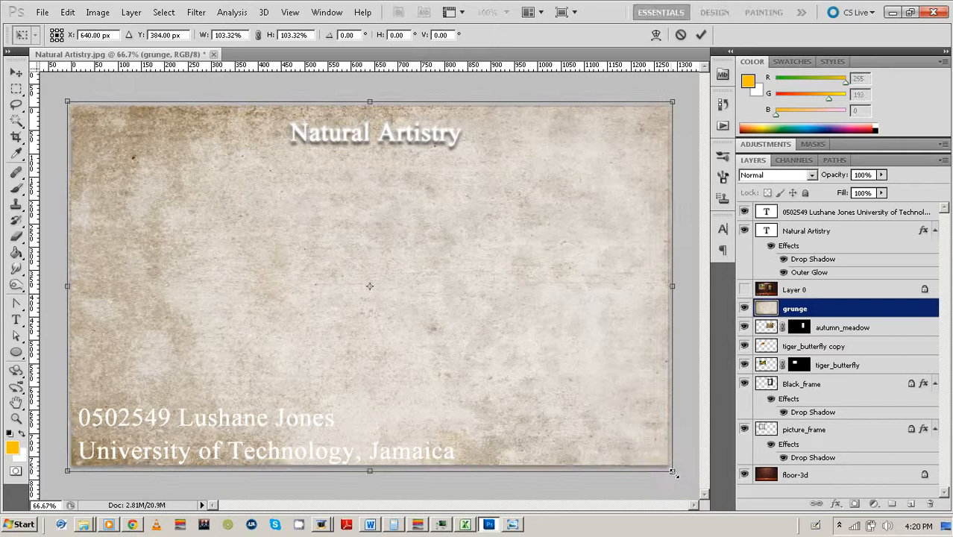
pyautogui.click(700, 34)
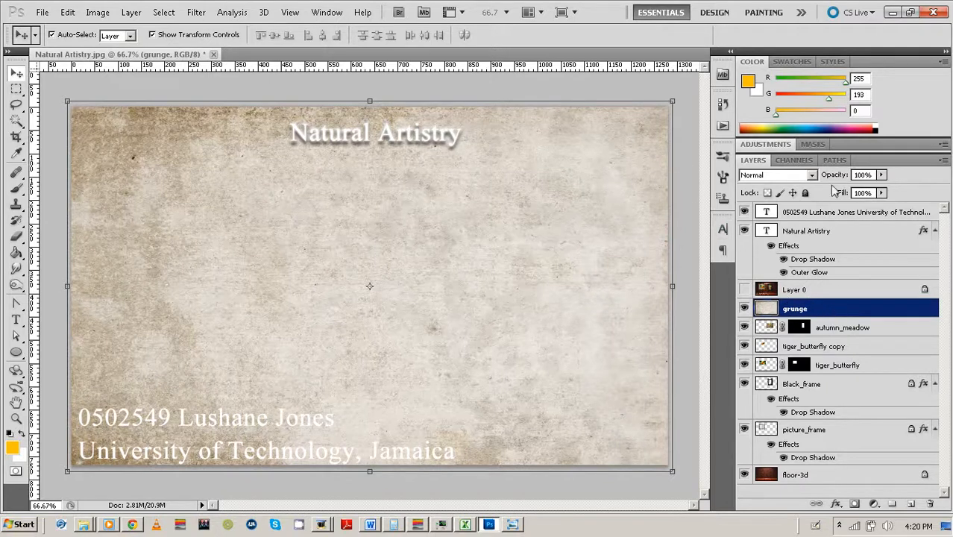
# Blend the grunge layer in Color Burn at 50% opacity.
pyautogui.click(807, 176)
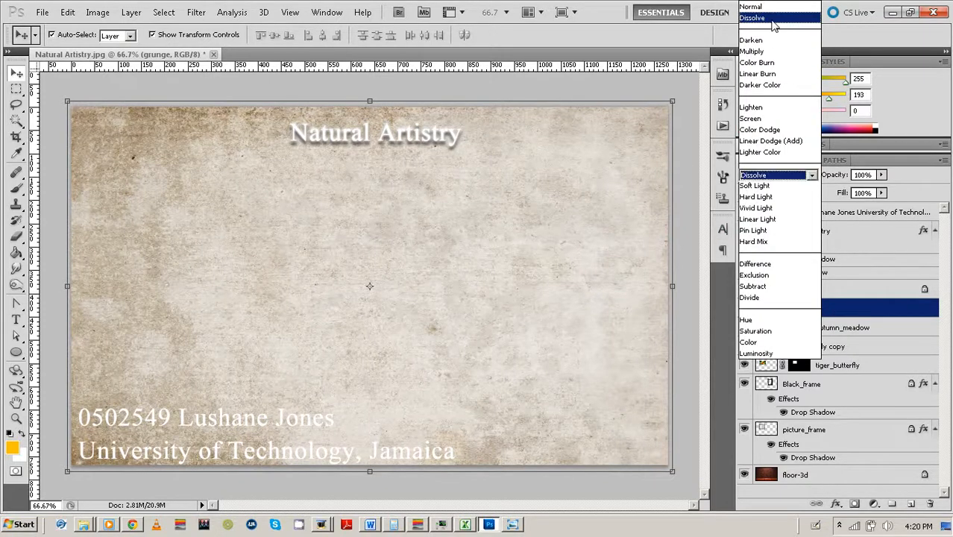
pyautogui.click(775, 18)
pyautogui.press('Down')
pyautogui.press('Down')
pyautogui.press('Down')
pyautogui.press('Down')
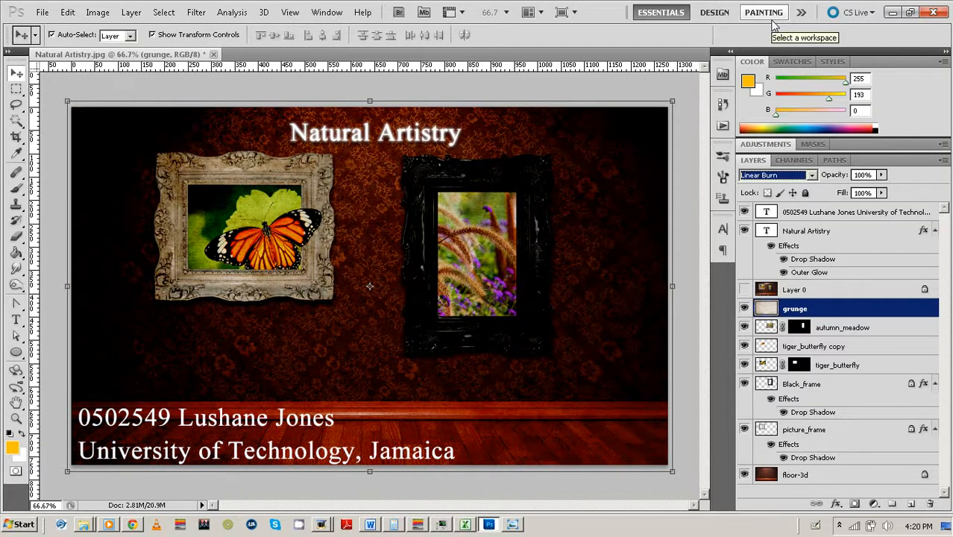
pyautogui.press('Down')
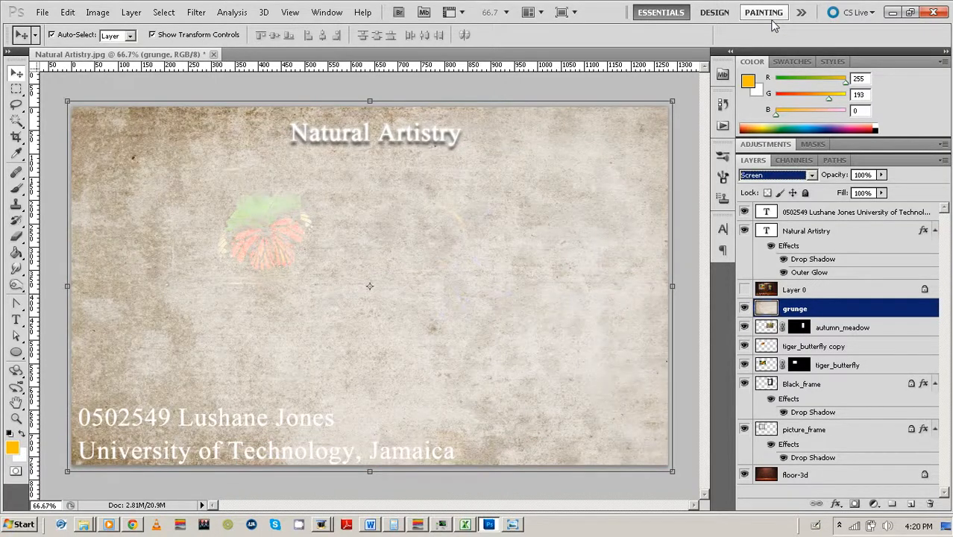
pyautogui.press('Up')
pyautogui.press('Up')
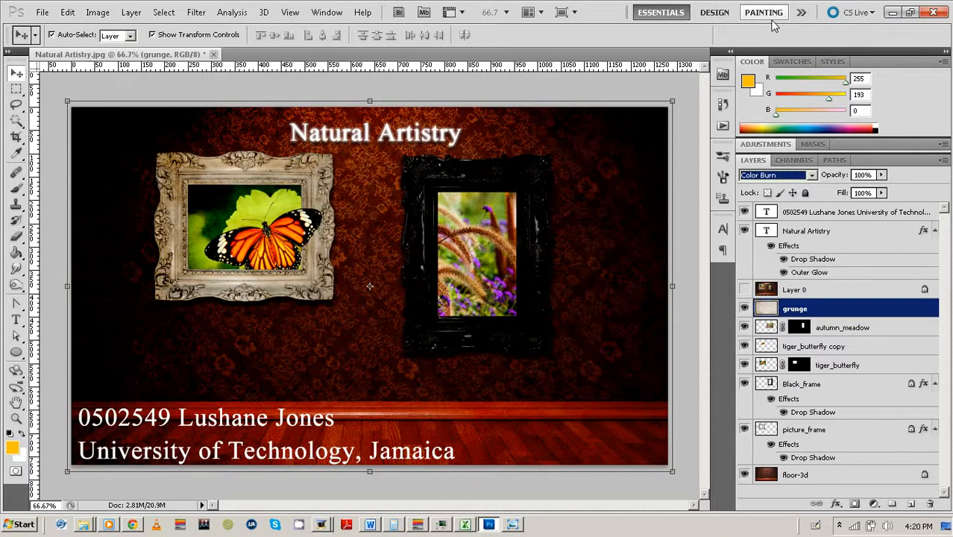
pyautogui.click(859, 175)
pyautogui.write('50')
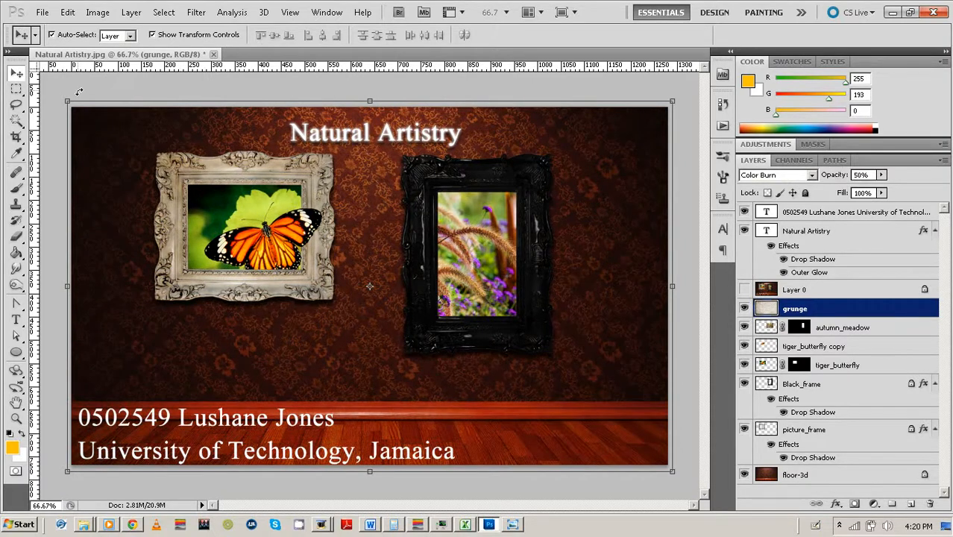
pyautogui.click(62, 87)
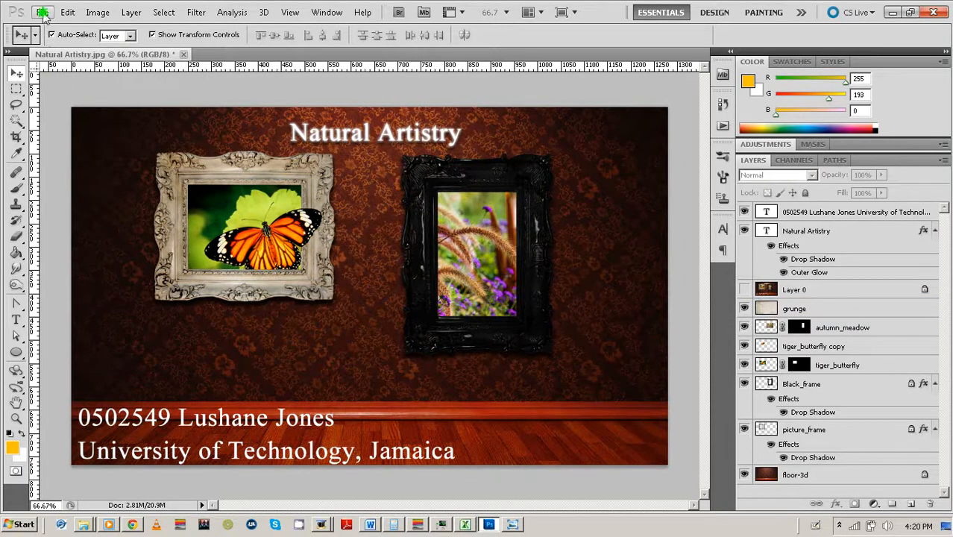
# Save the composite as a layered PSD, replacing the existing student-named PSD file.
pyautogui.click(42, 13)
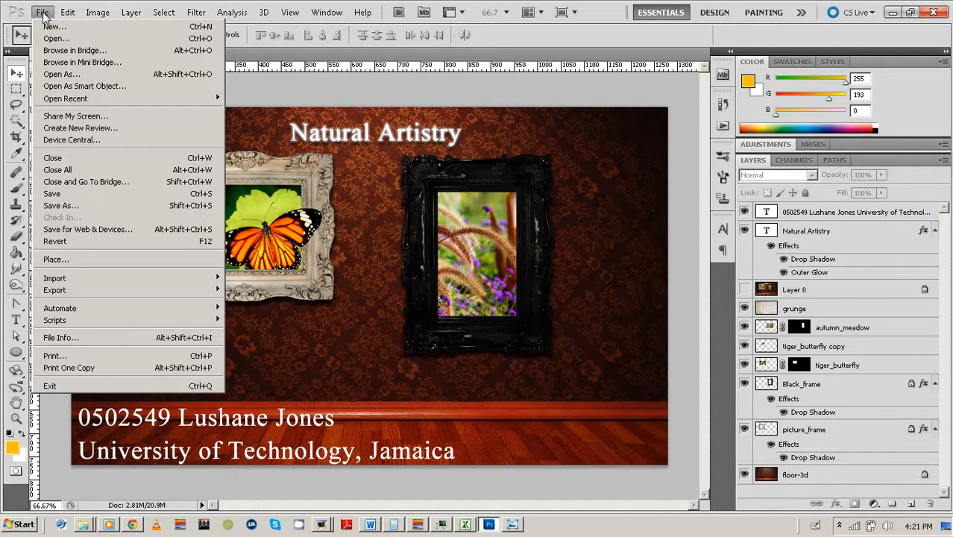
pyautogui.click(70, 193)
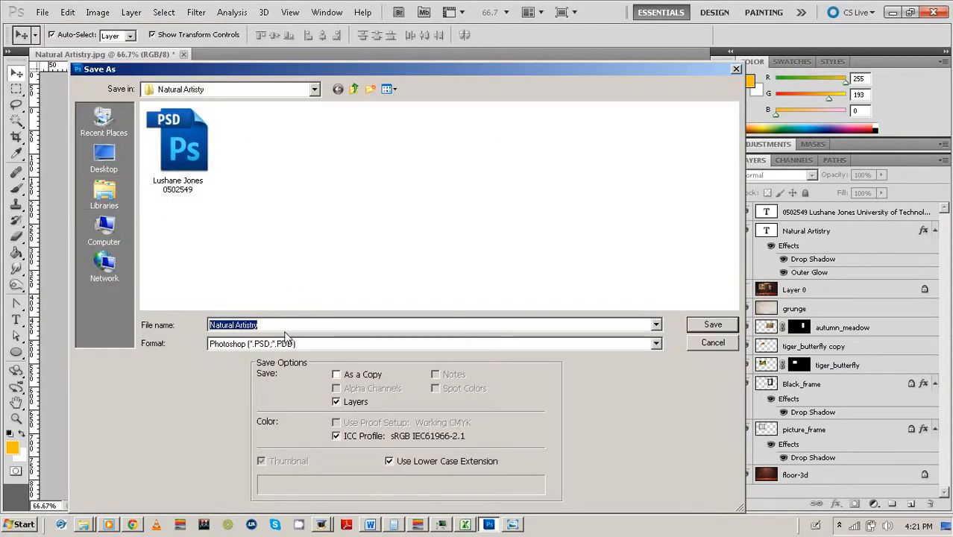
pyautogui.click(185, 187)
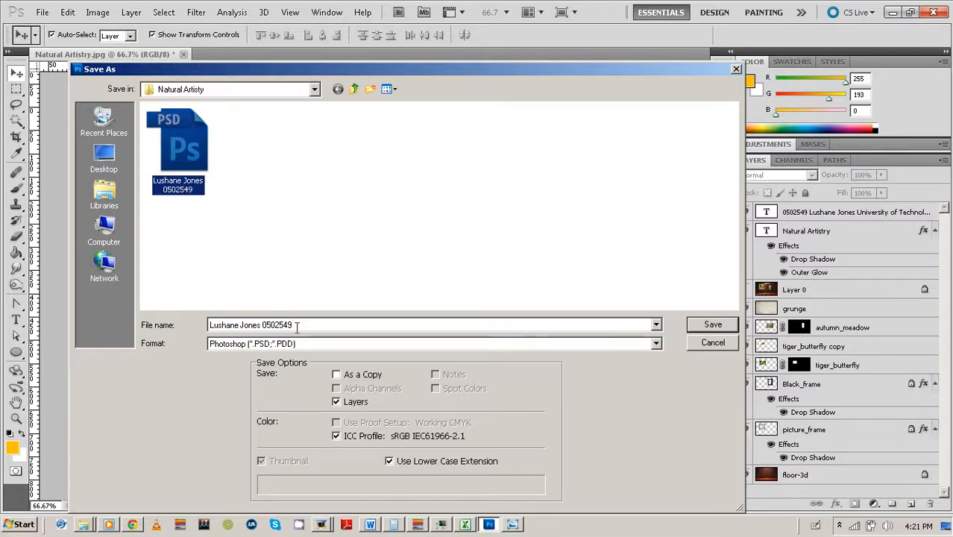
pyautogui.click(702, 325)
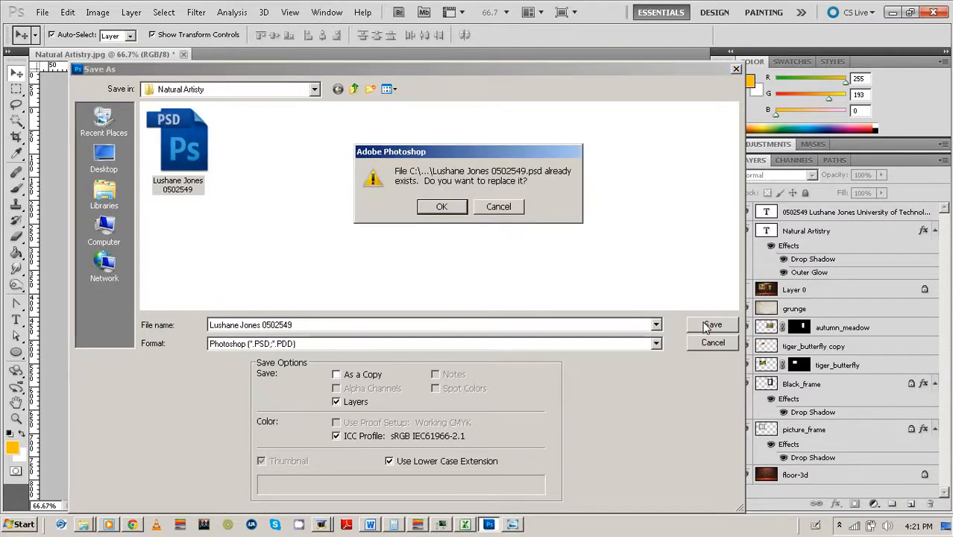
pyautogui.click(442, 206)
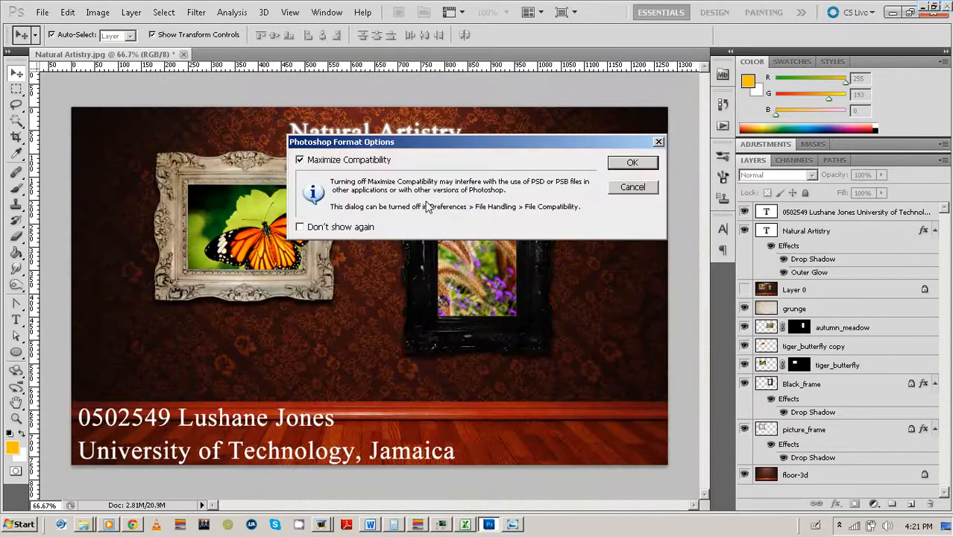
pyautogui.click(627, 162)
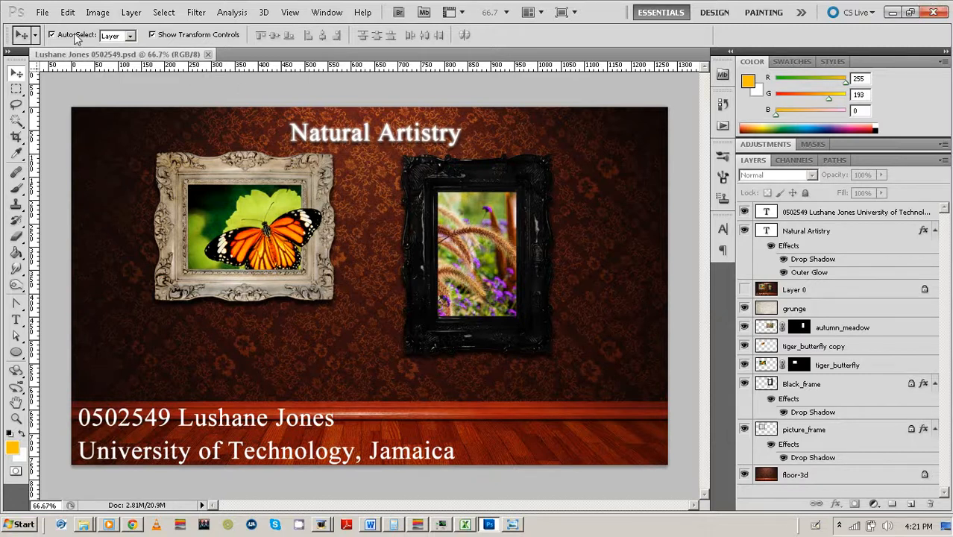
pyautogui.click(43, 13)
pyautogui.click(58, 205)
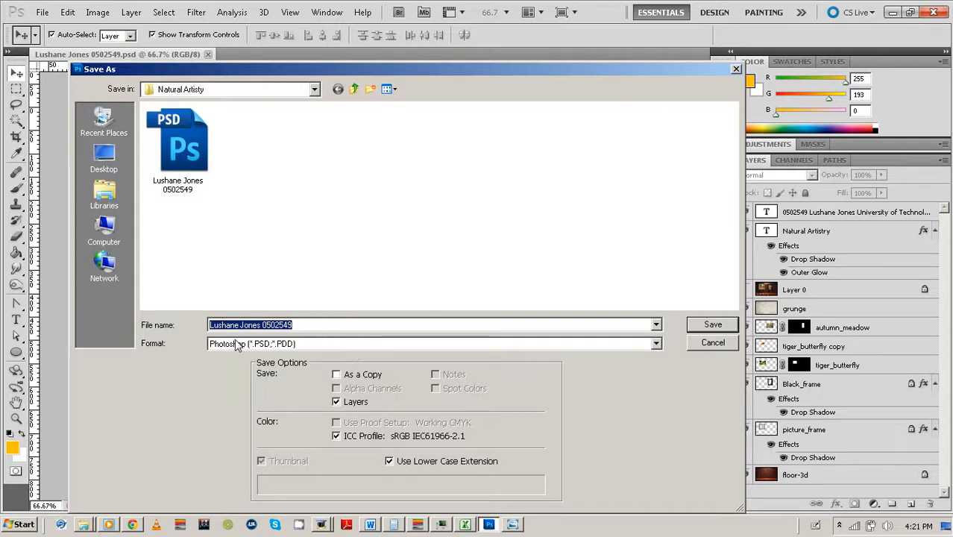
# Save a JPEG copy of the composite at Maximum quality 12.
pyautogui.click(335, 342)
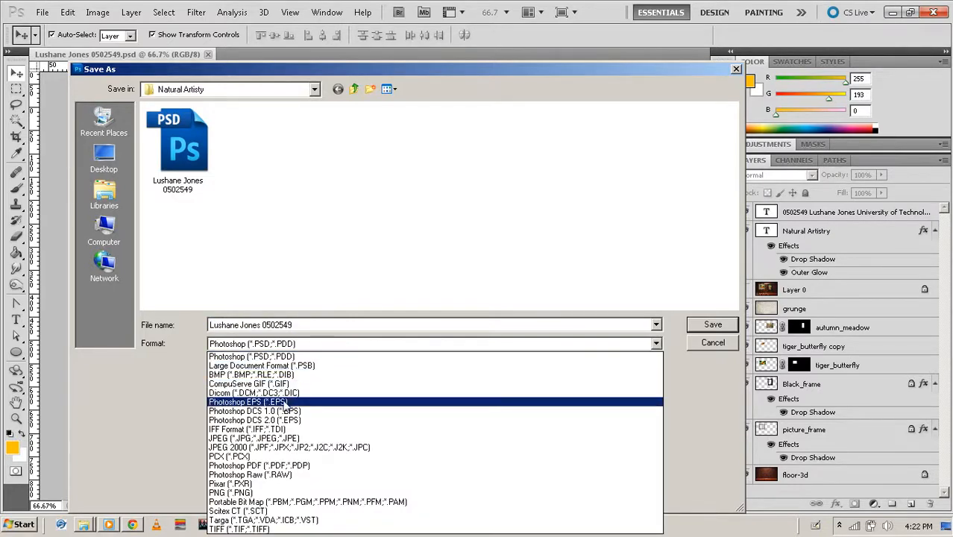
pyautogui.click(251, 439)
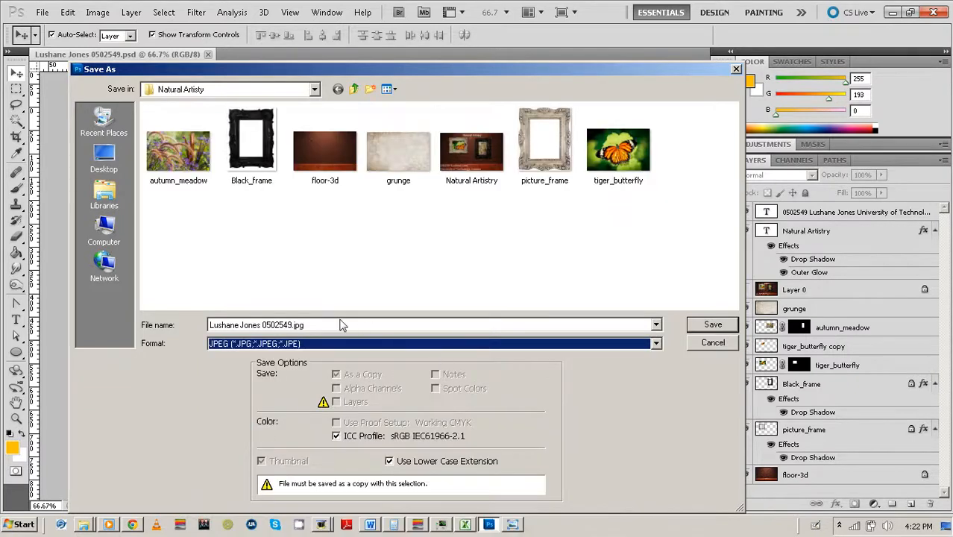
pyautogui.click(710, 326)
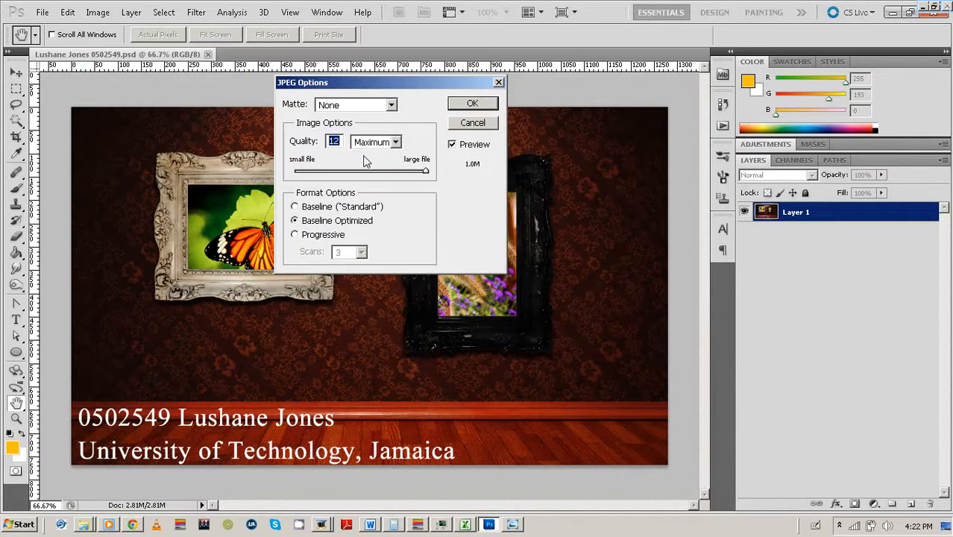
pyautogui.click(468, 106)
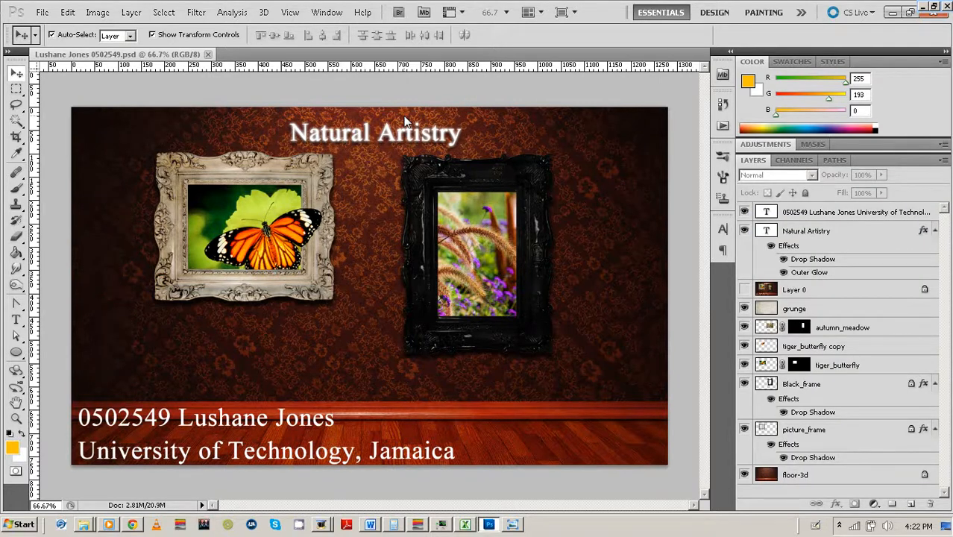
pyautogui.click(84, 524)
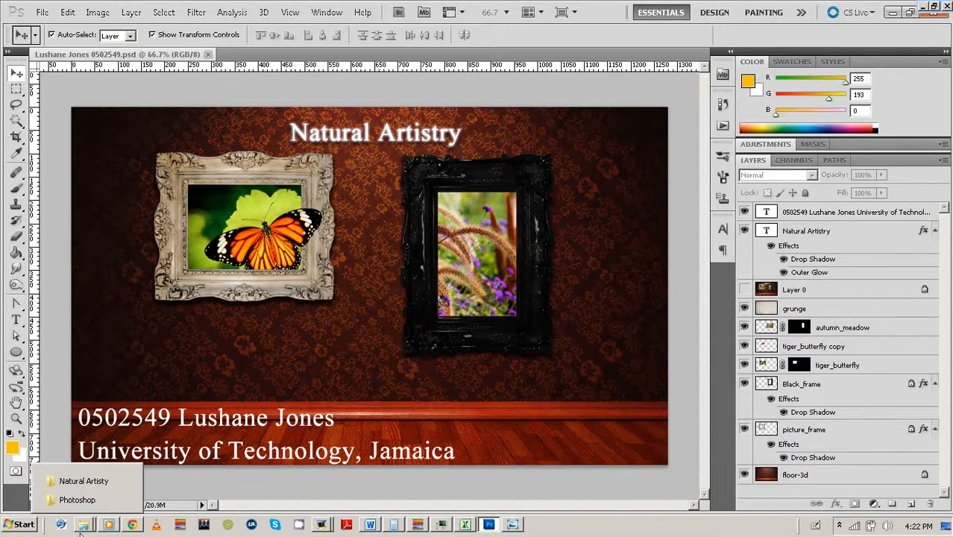
# Open the new JPEG from the Natural Artisty folder and advance to the next image.
pyautogui.click(88, 483)
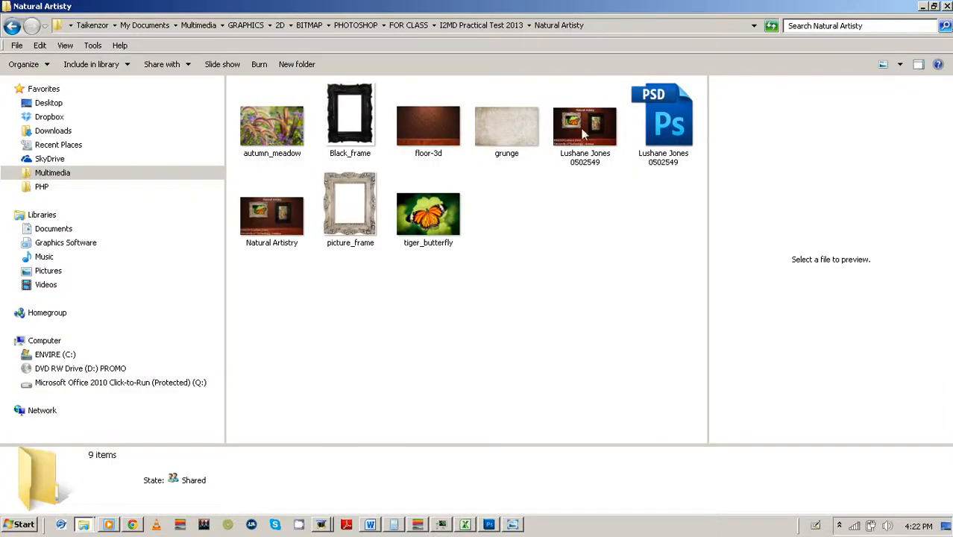
pyautogui.doubleClick(596, 120)
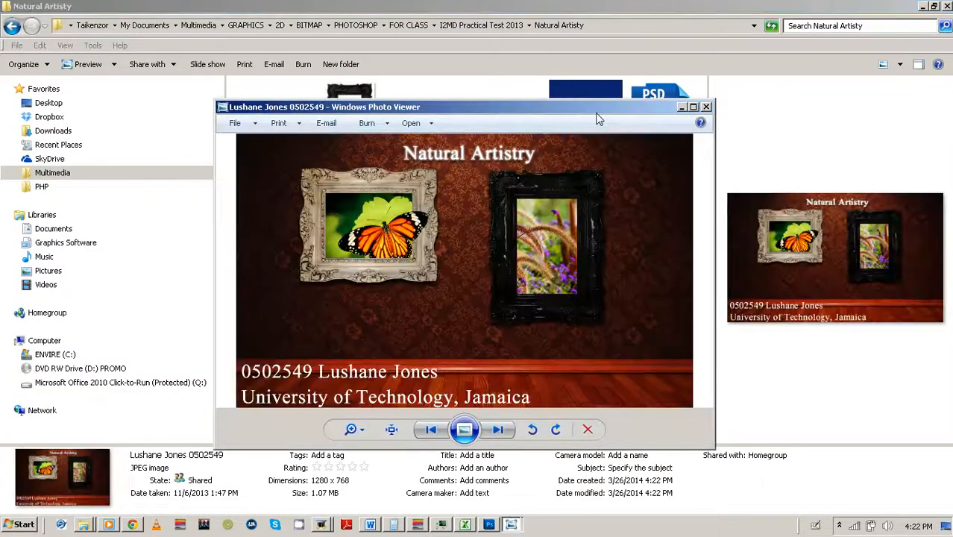
pyautogui.press('Right')
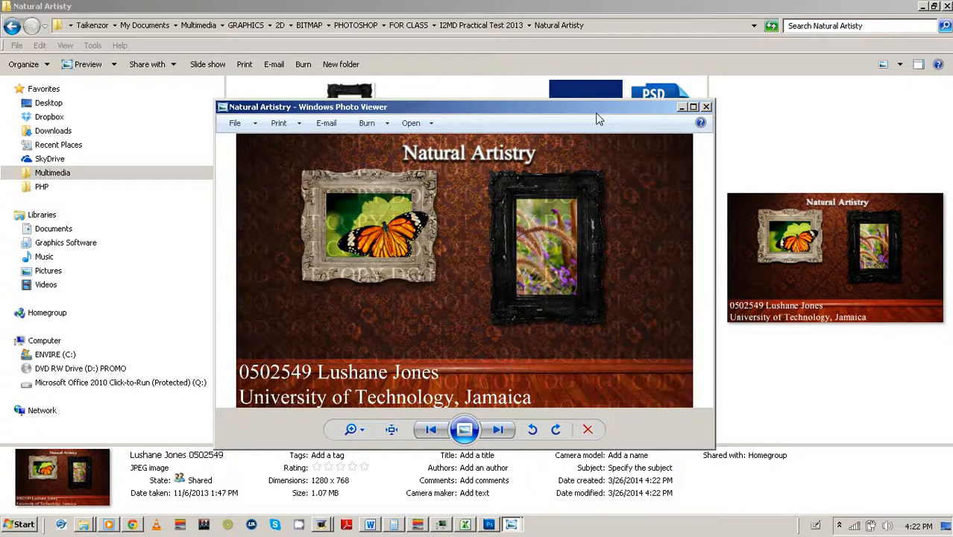